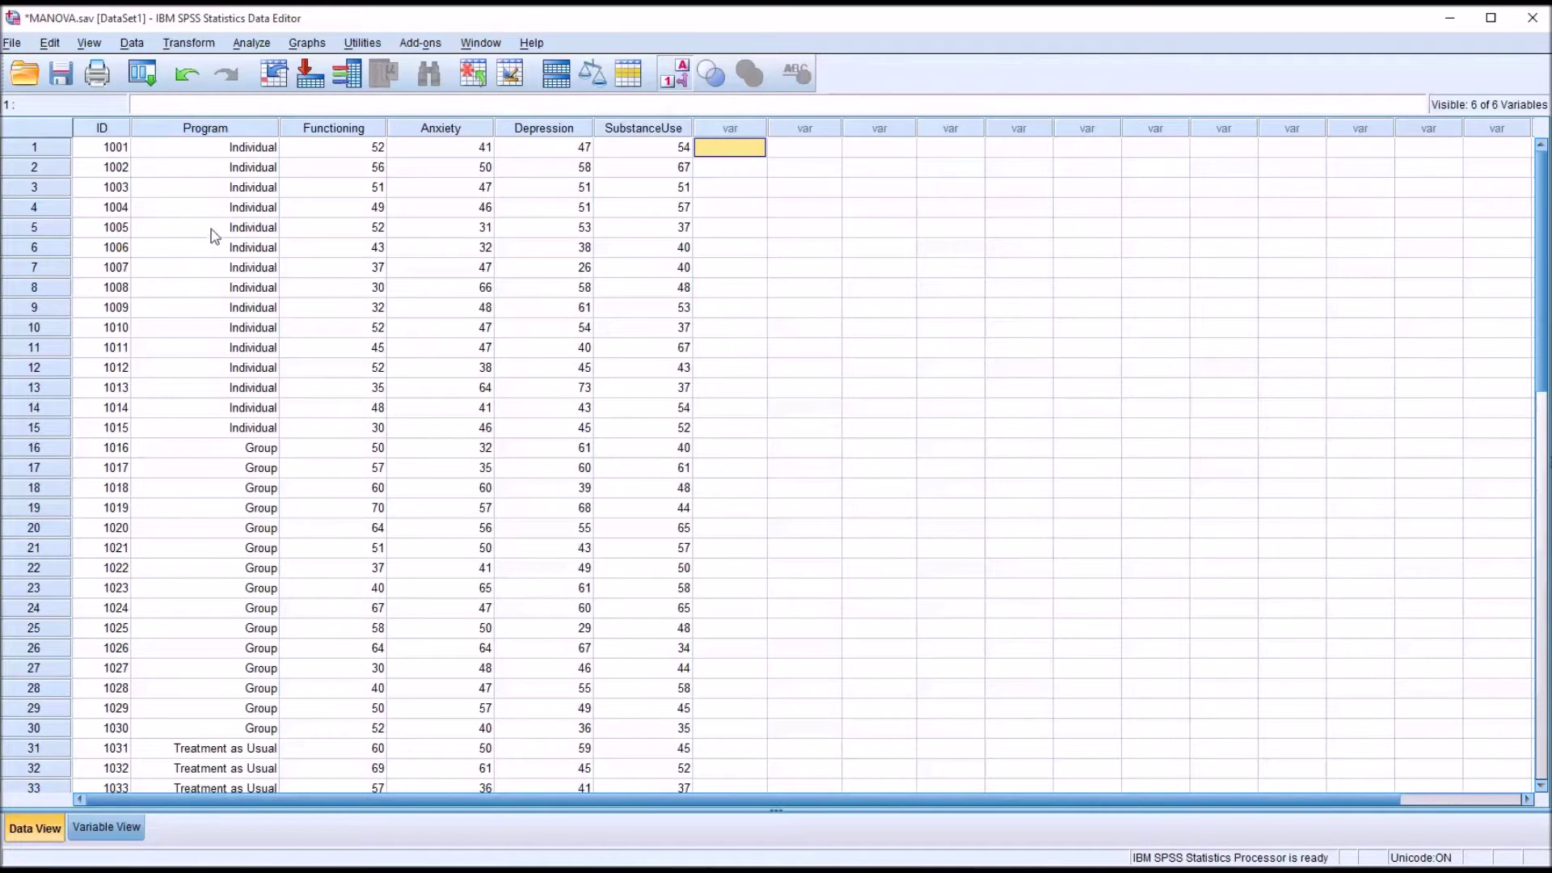
Review the ID, Program, Functioning, Anxiety, Depression and SubstanceUse columns and sample Program values
click(108, 133)
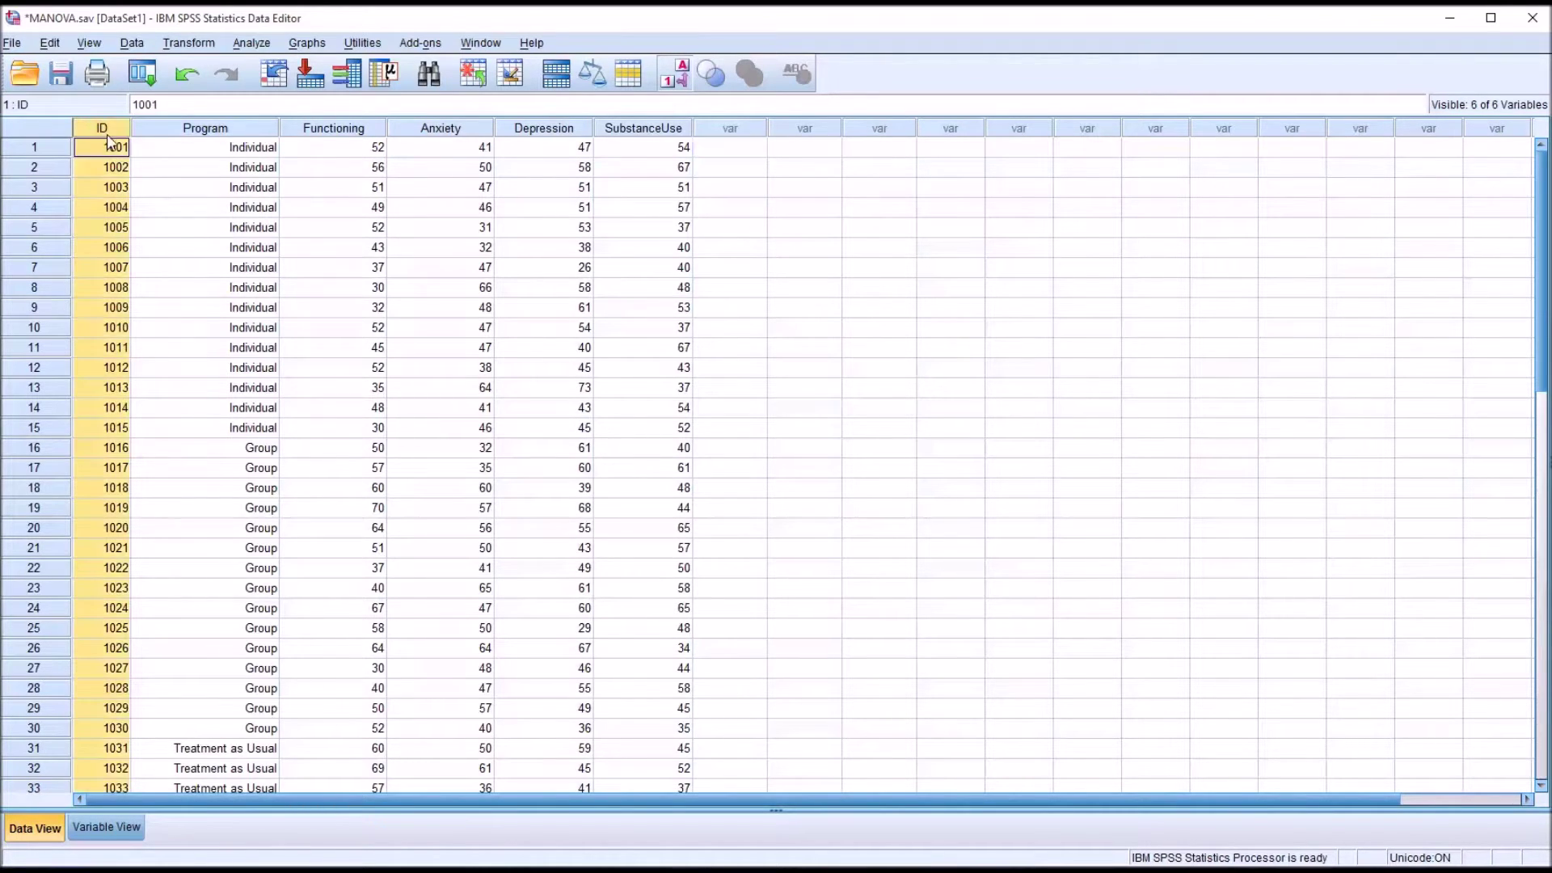
click(193, 131)
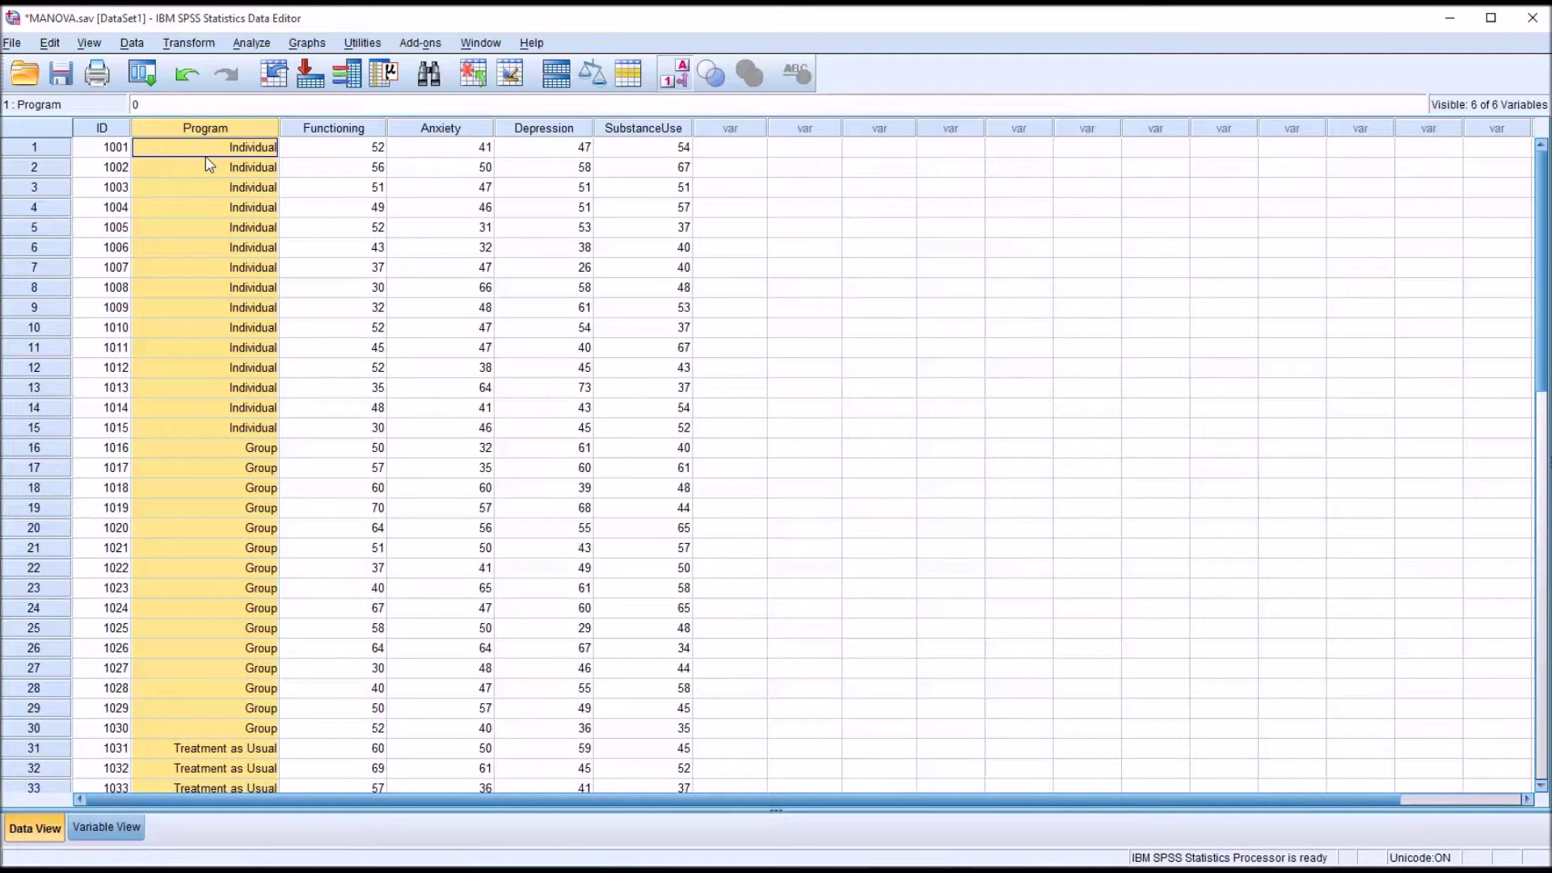
click(185, 150)
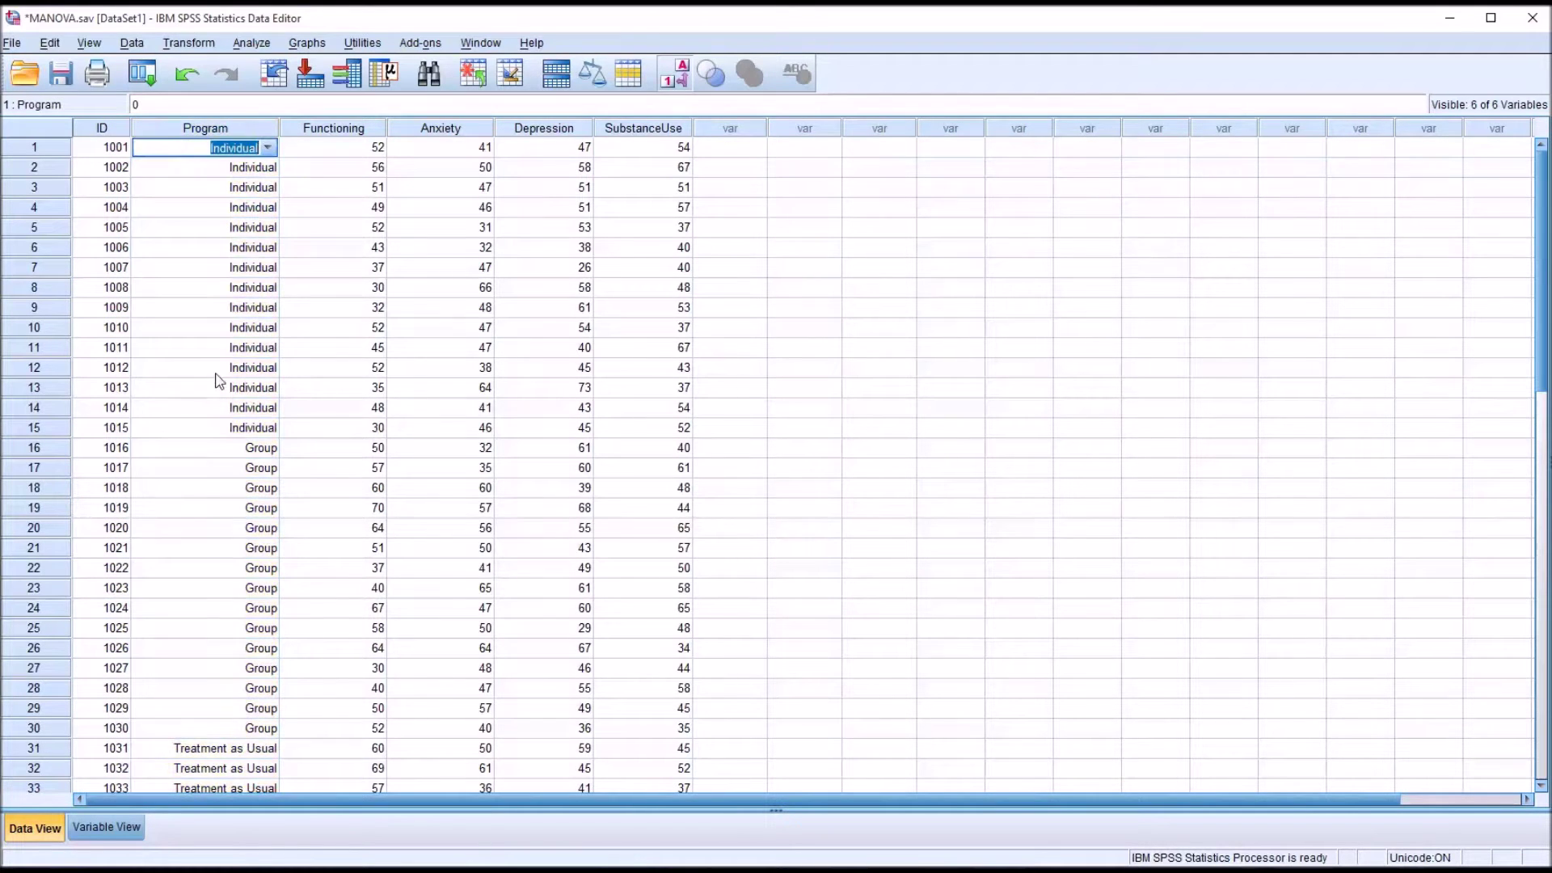
click(183, 451)
click(209, 748)
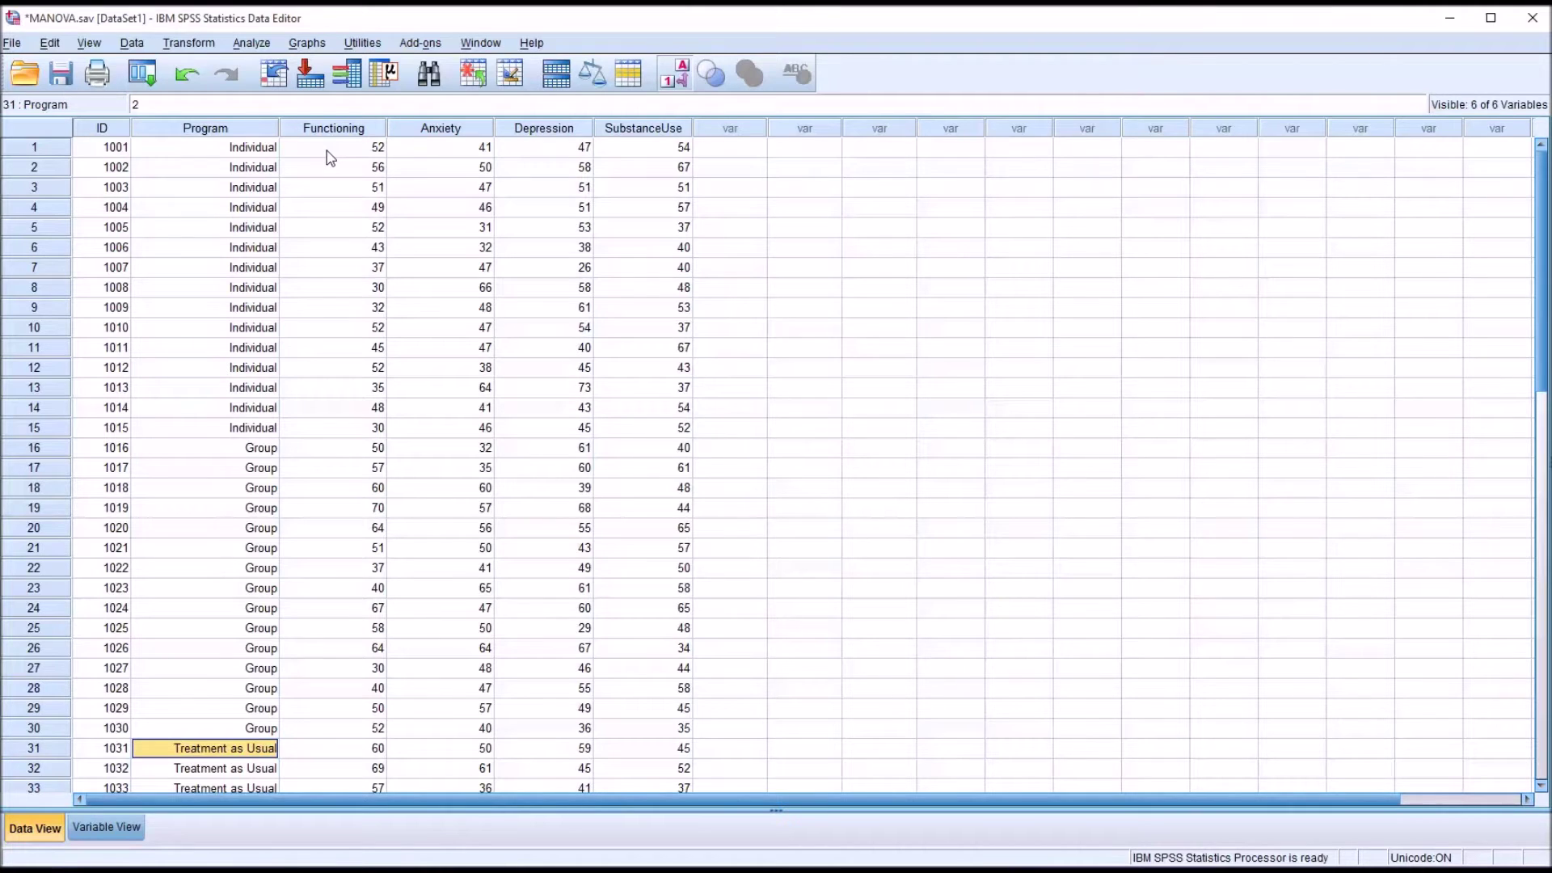
click(336, 128)
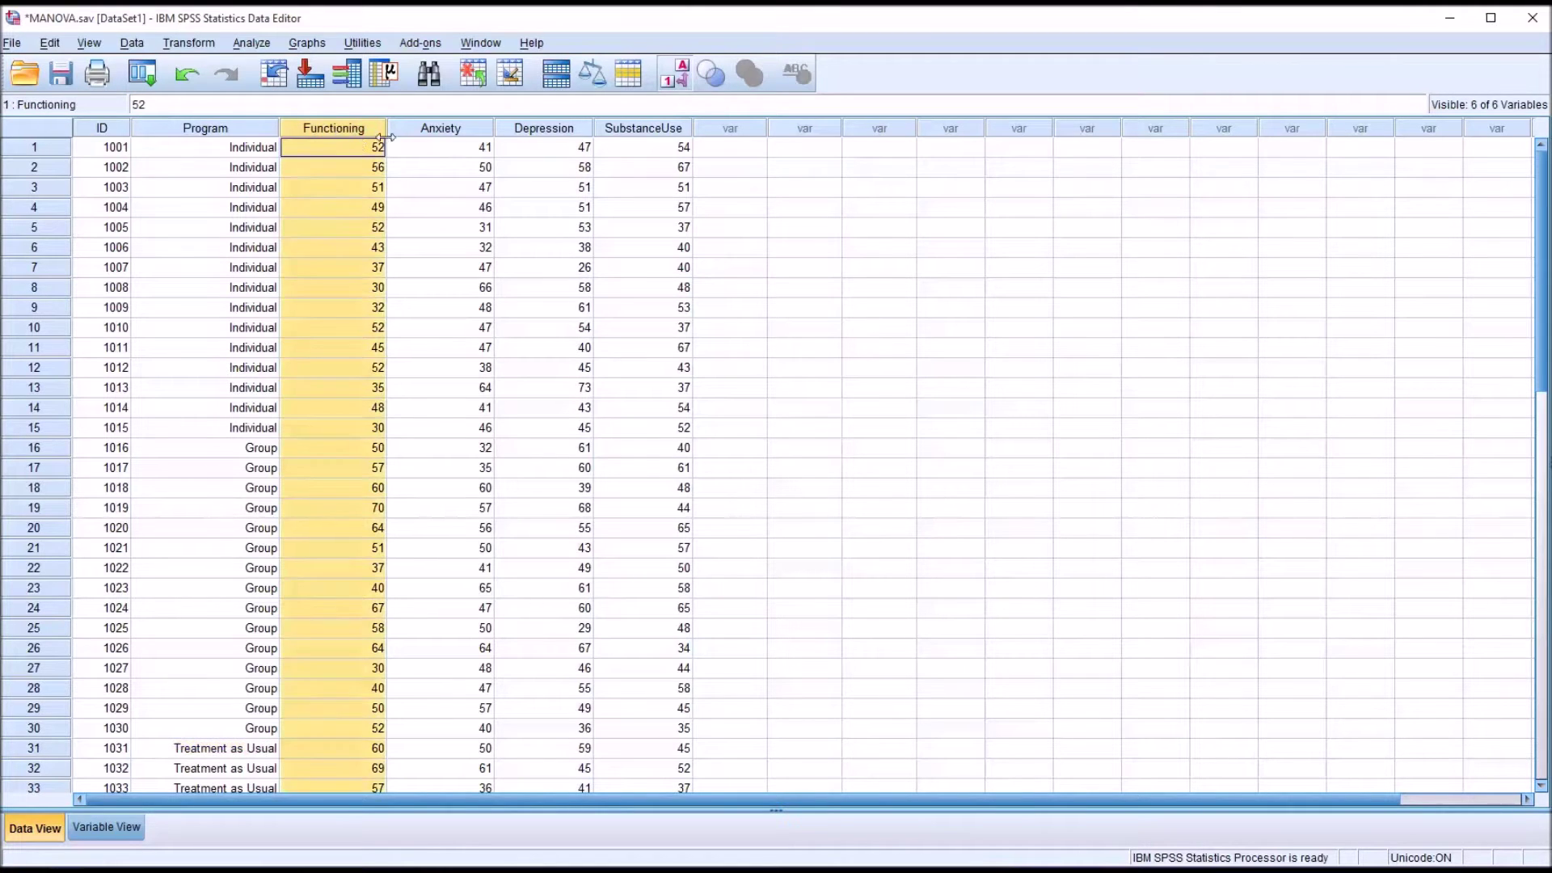
click(441, 129)
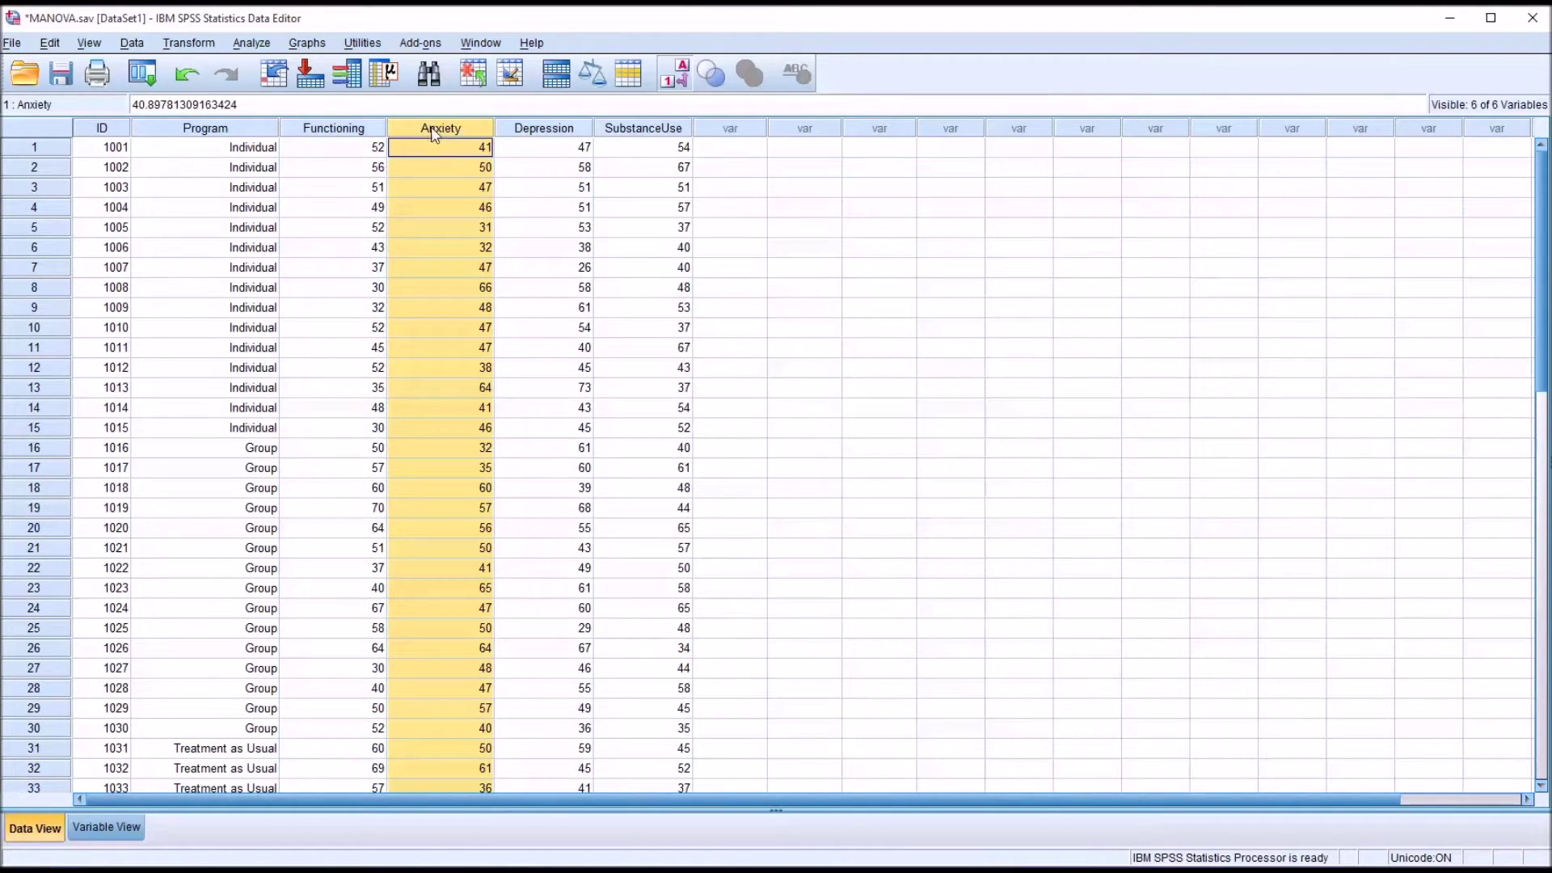
click(570, 132)
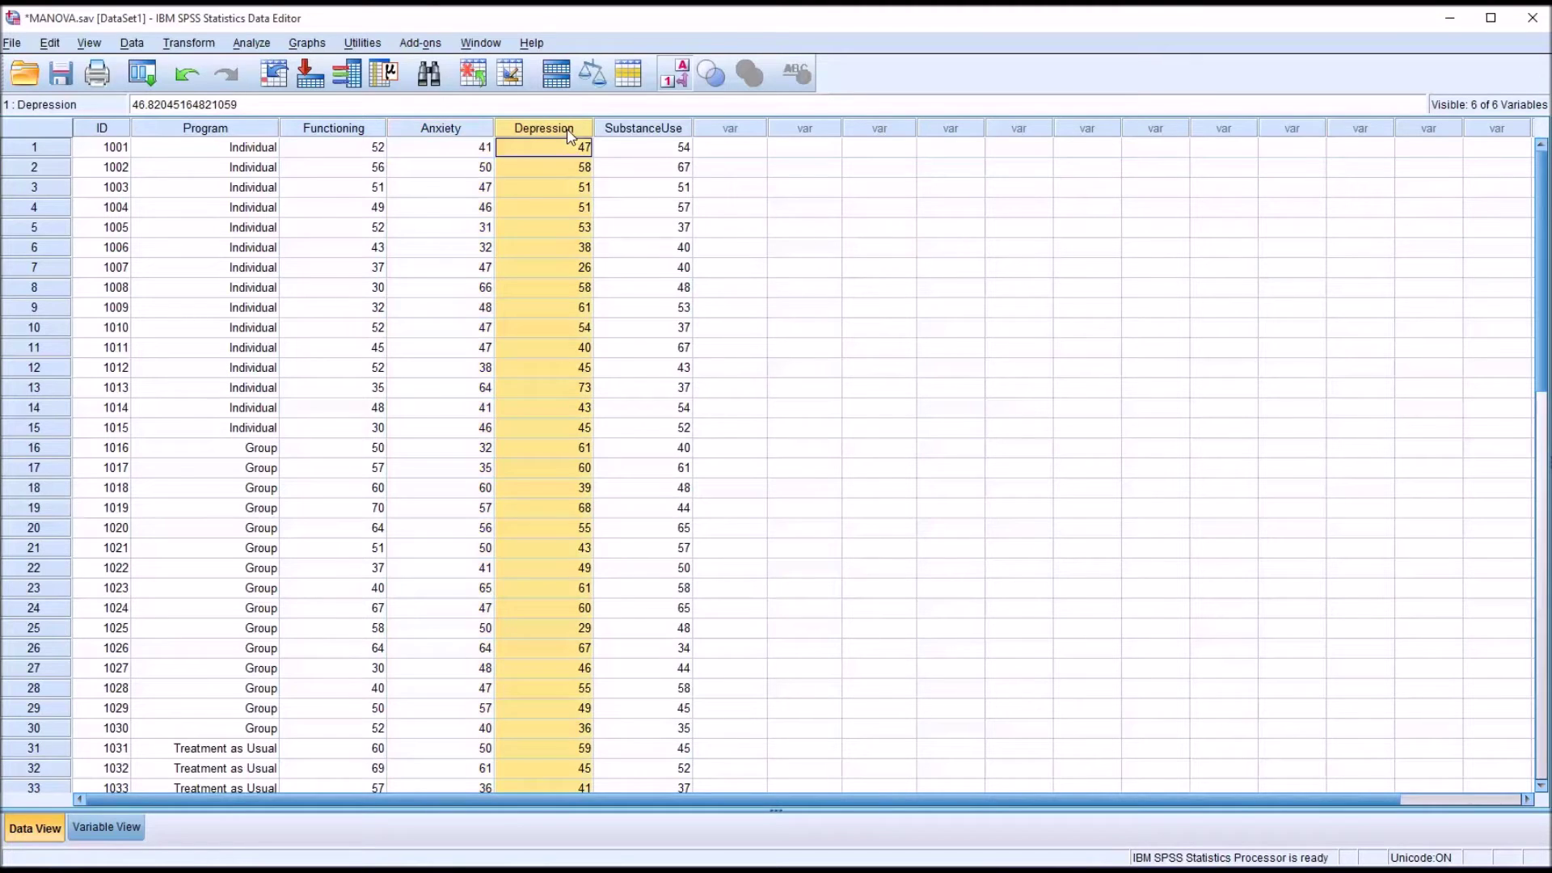
click(637, 132)
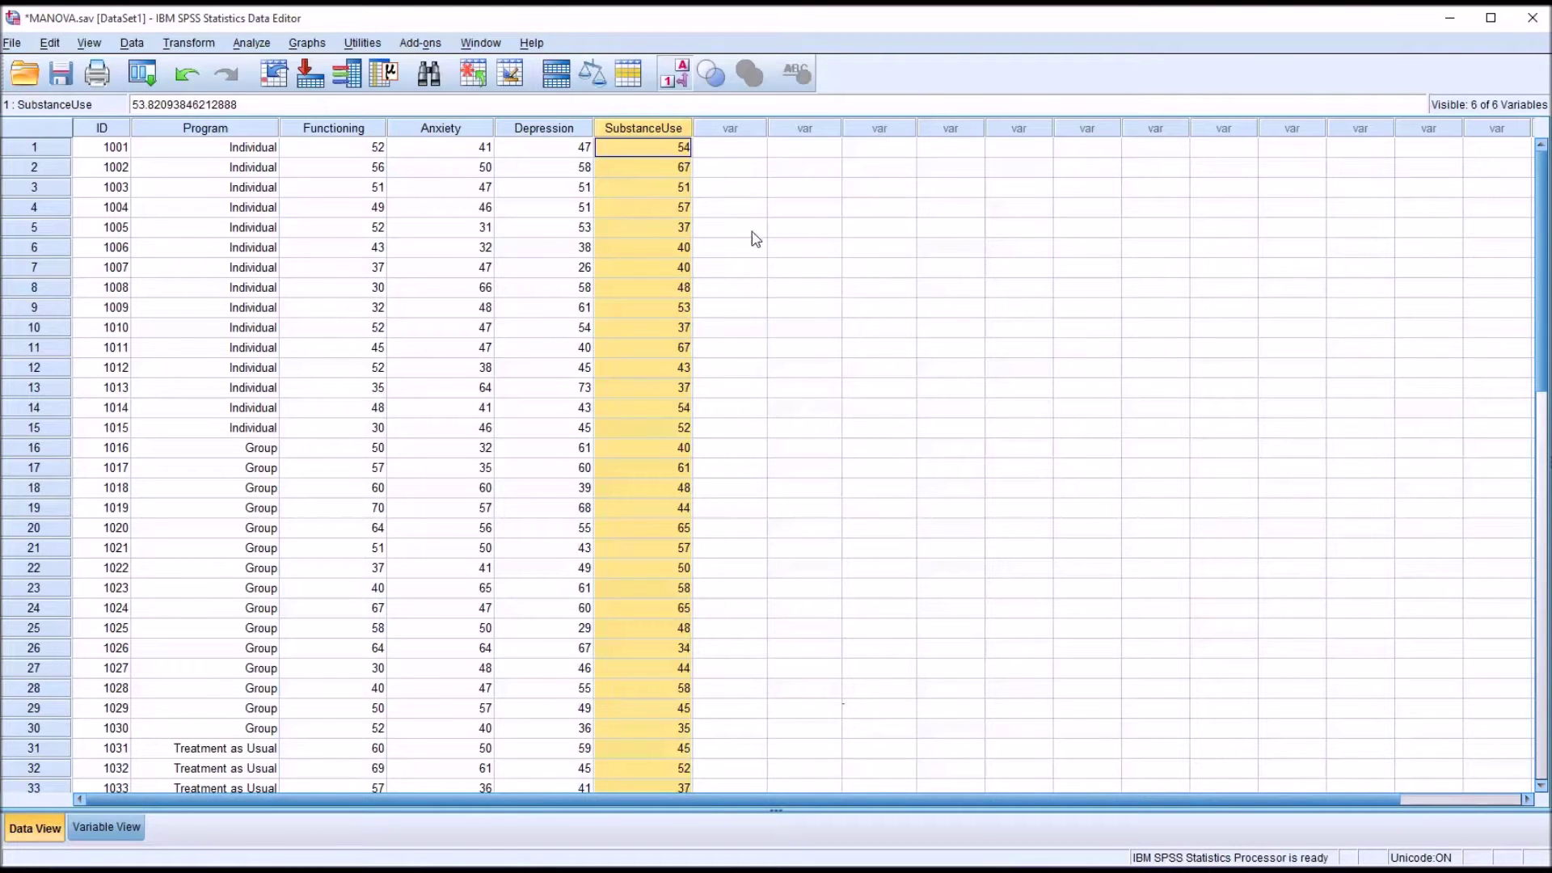
Point out the three source columns and check case 2's Anxiety and Functioning values
click(729, 150)
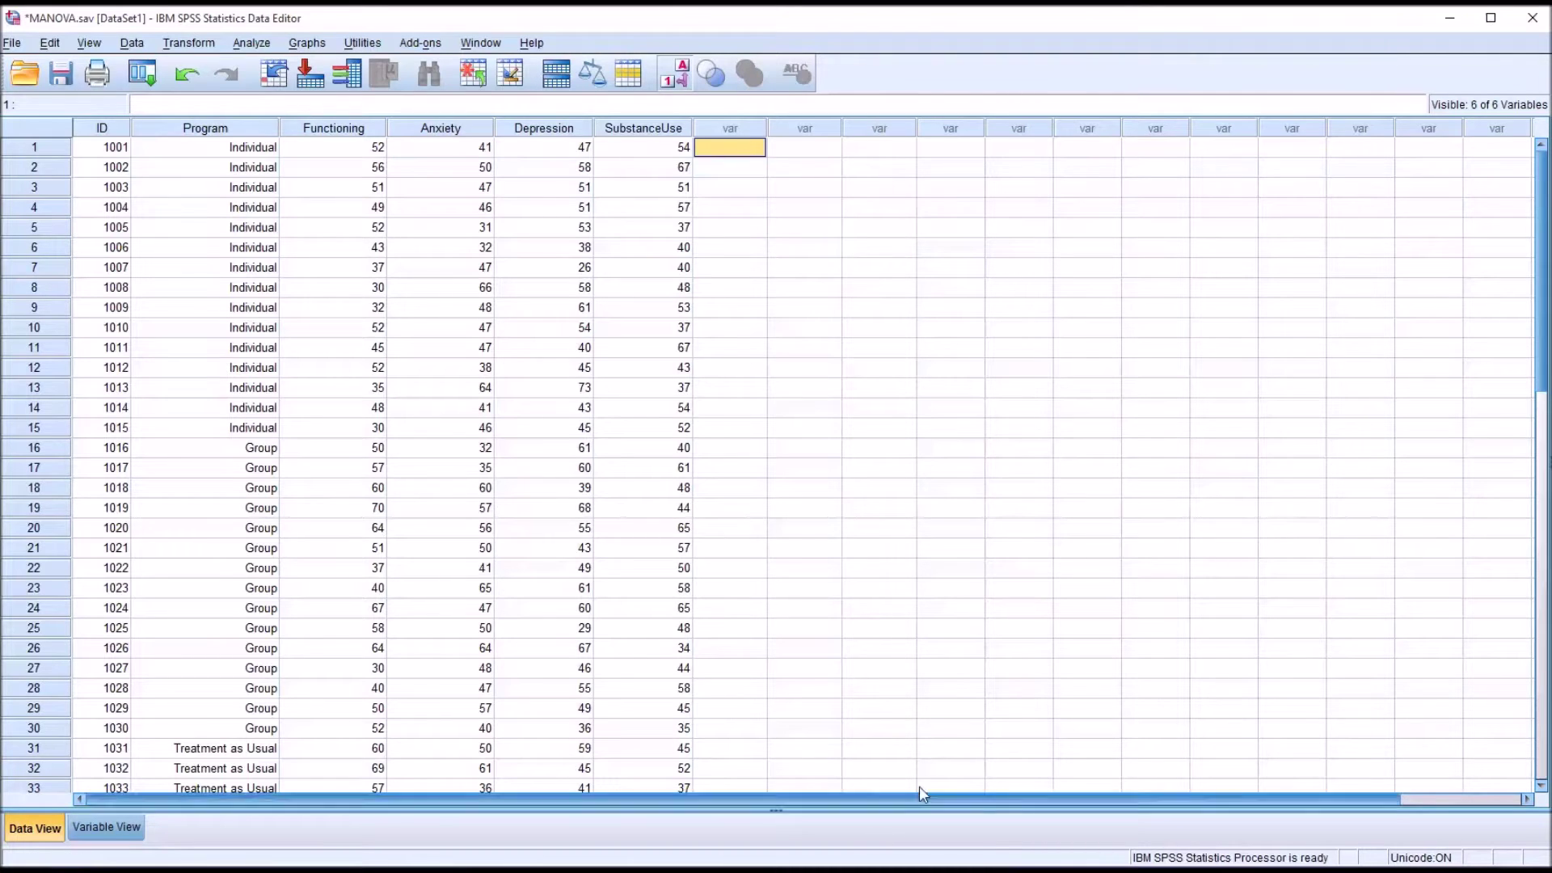
click(455, 129)
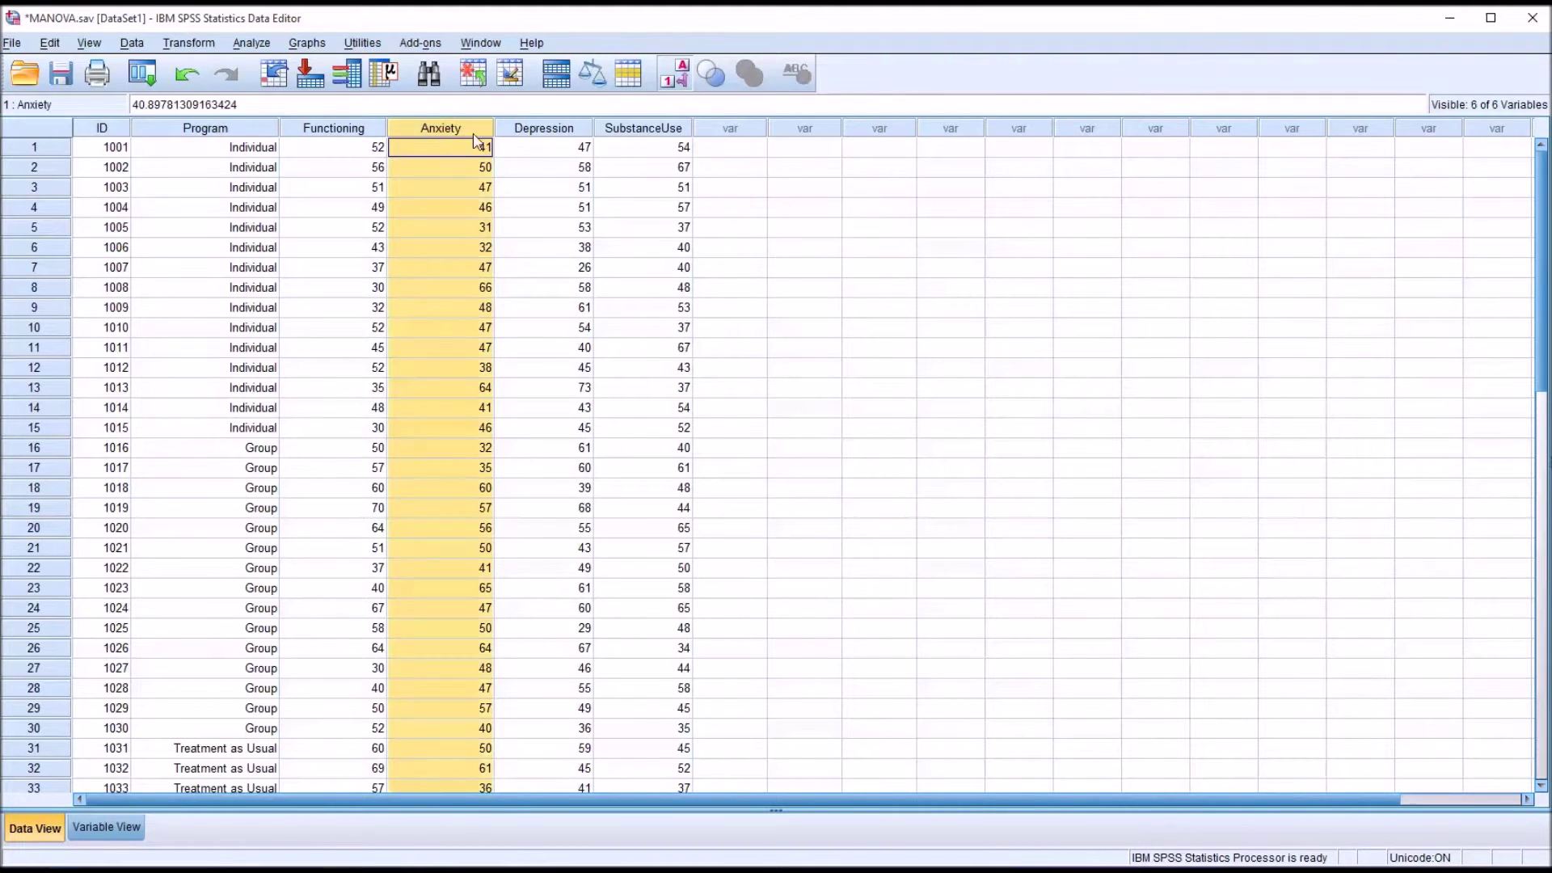
click(544, 129)
click(606, 130)
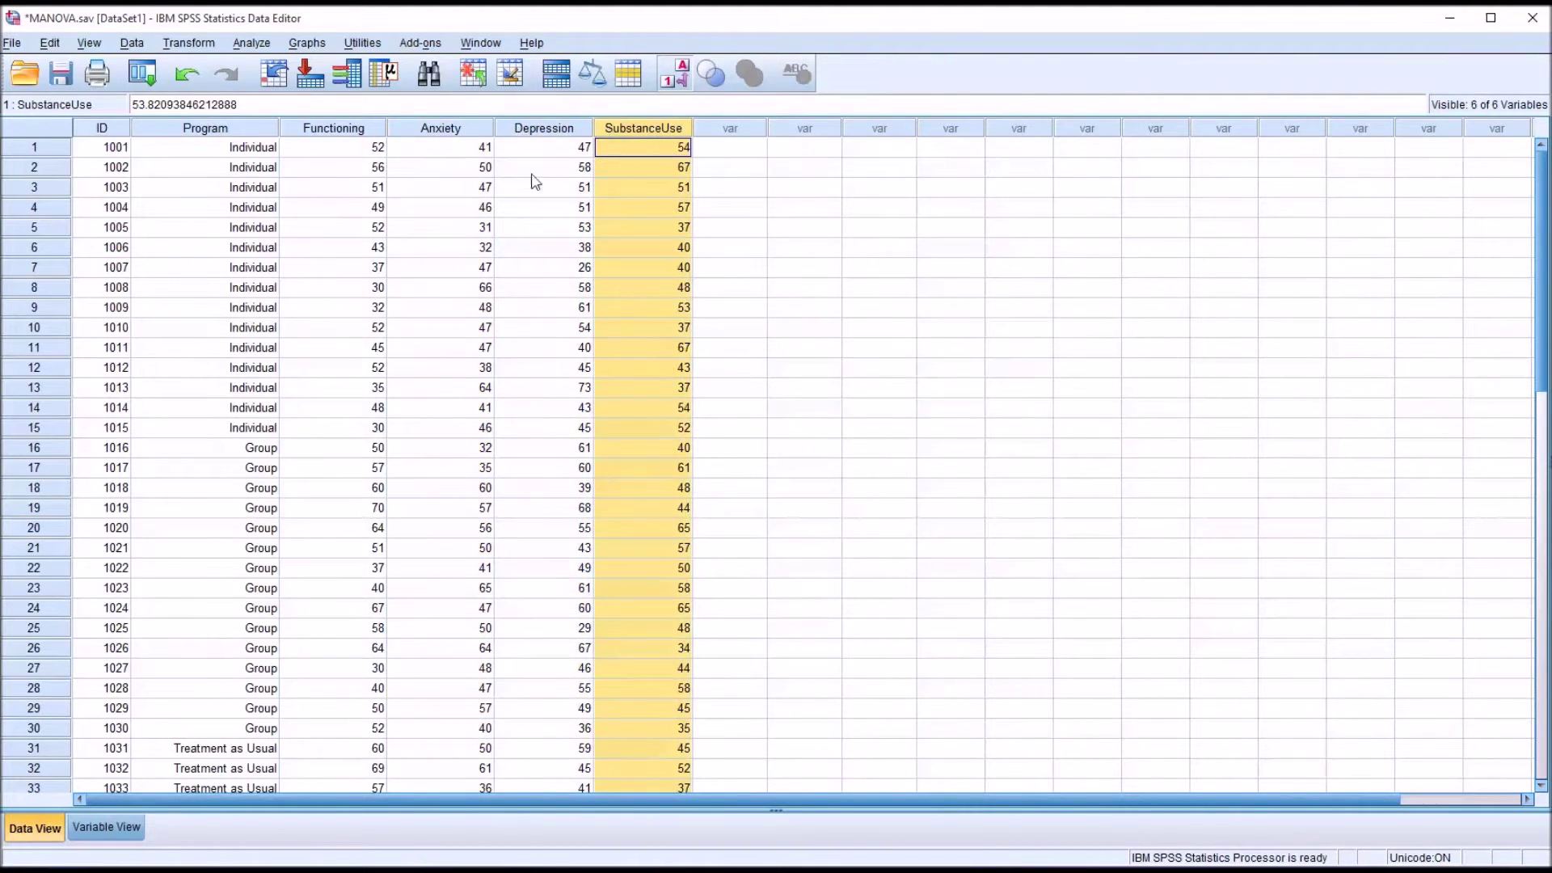
click(458, 168)
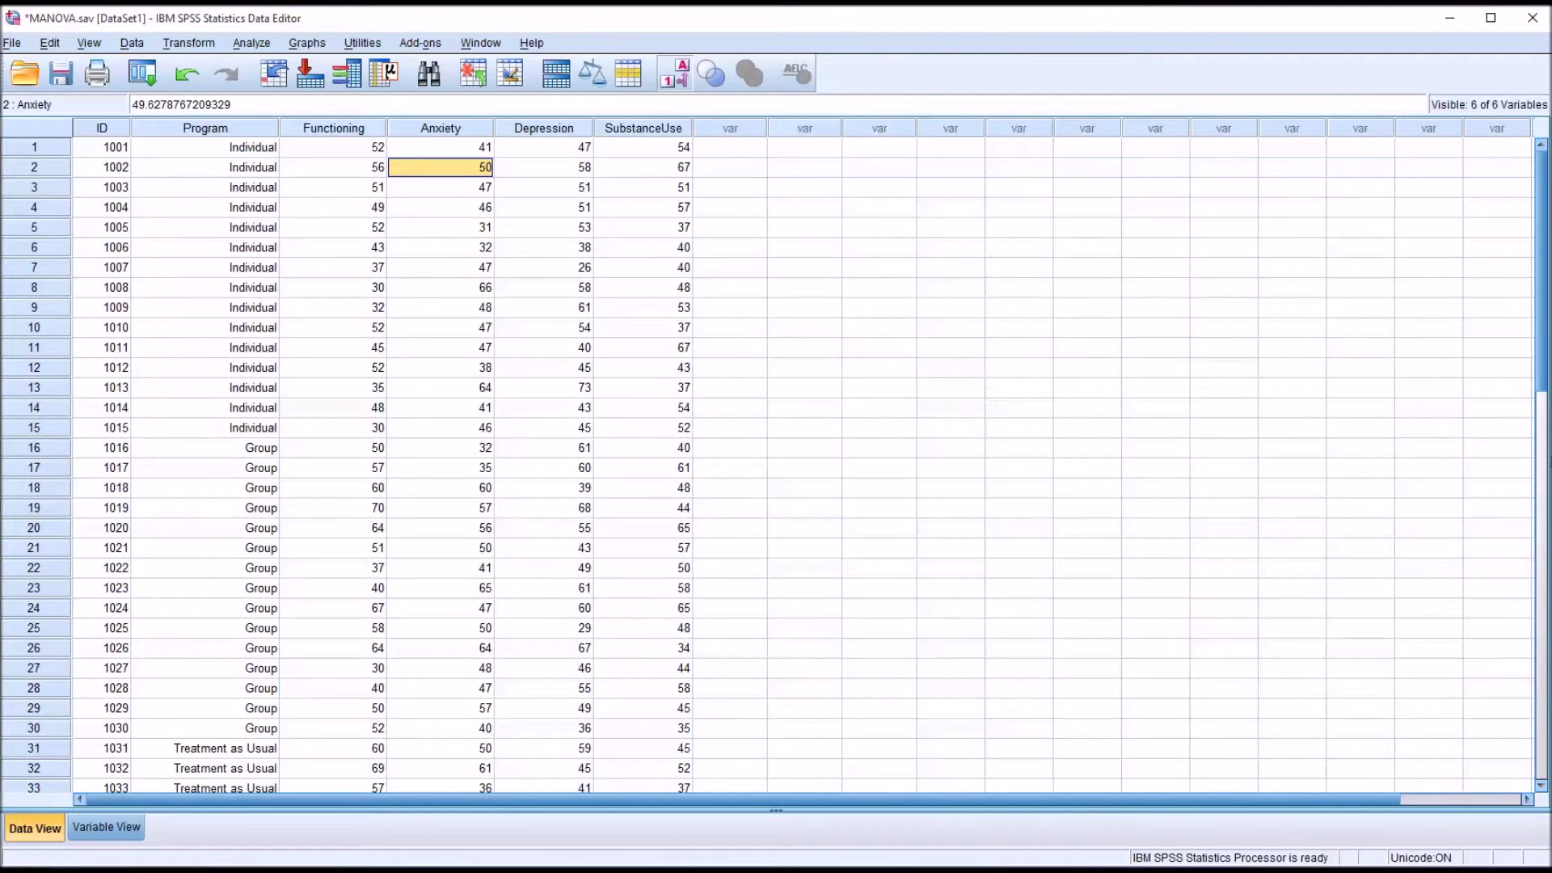
click(331, 134)
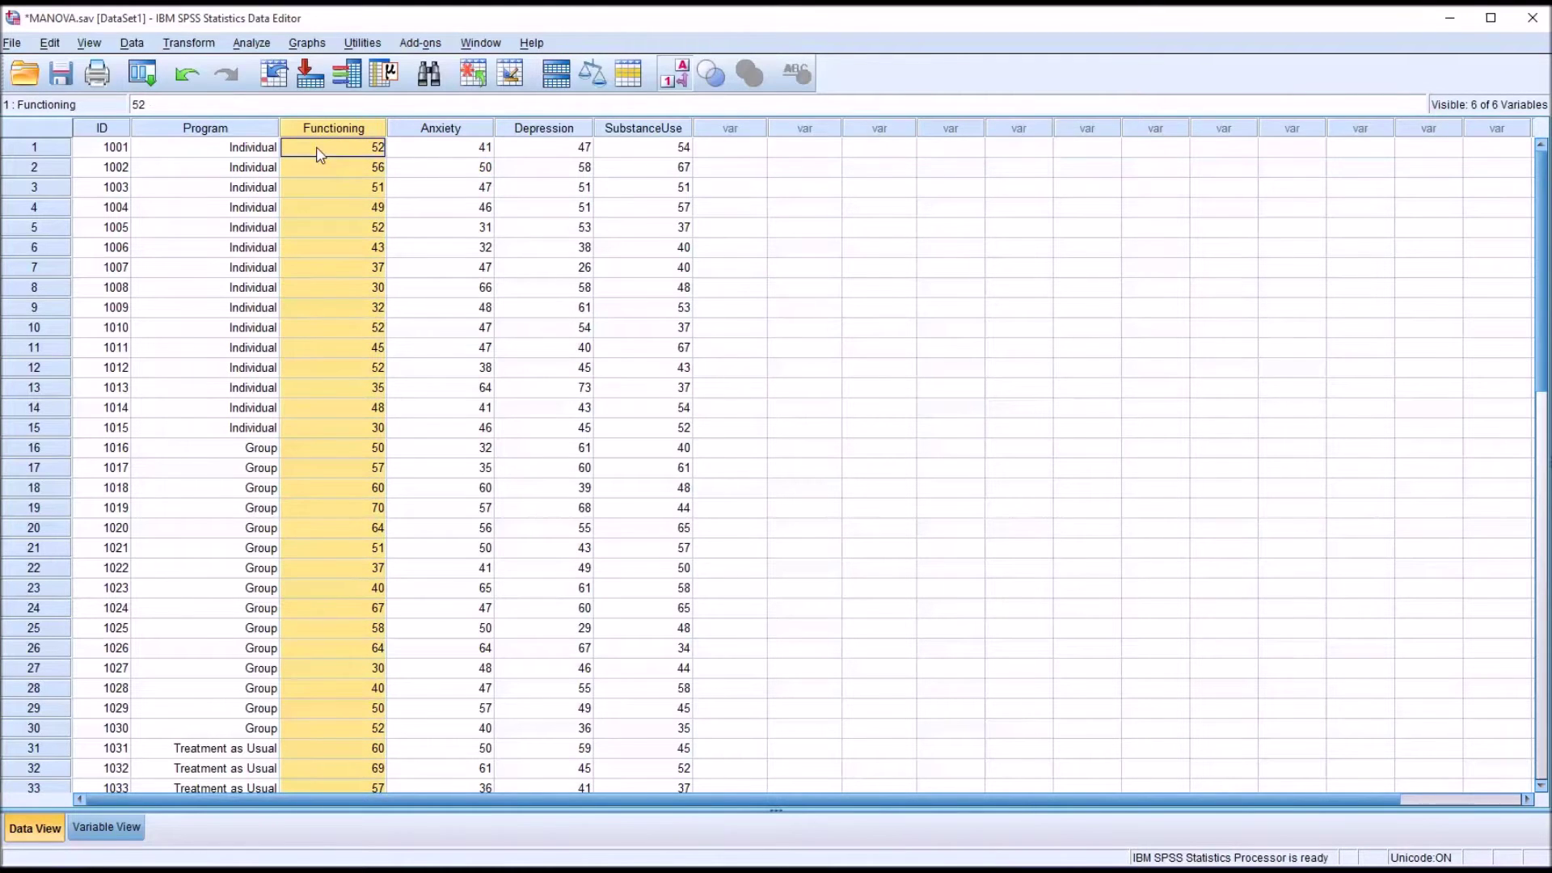
click(332, 170)
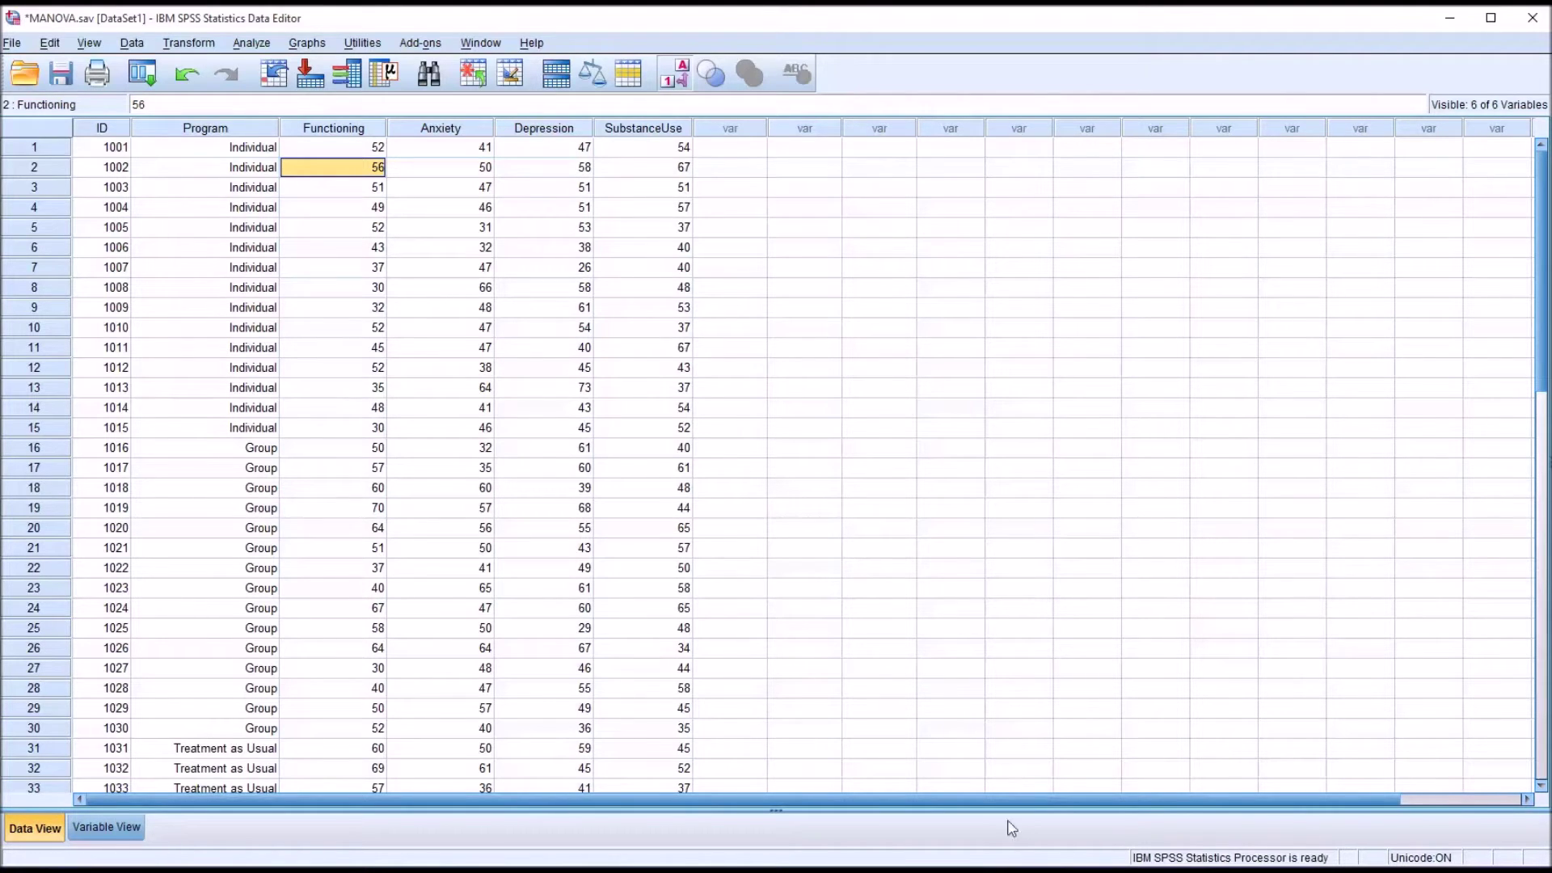
Point out Anxiety, Depression and SubstanceUse again and return to the first empty column
key(Up)
key(Right)
key(Right)
key(Right)
key(Right)
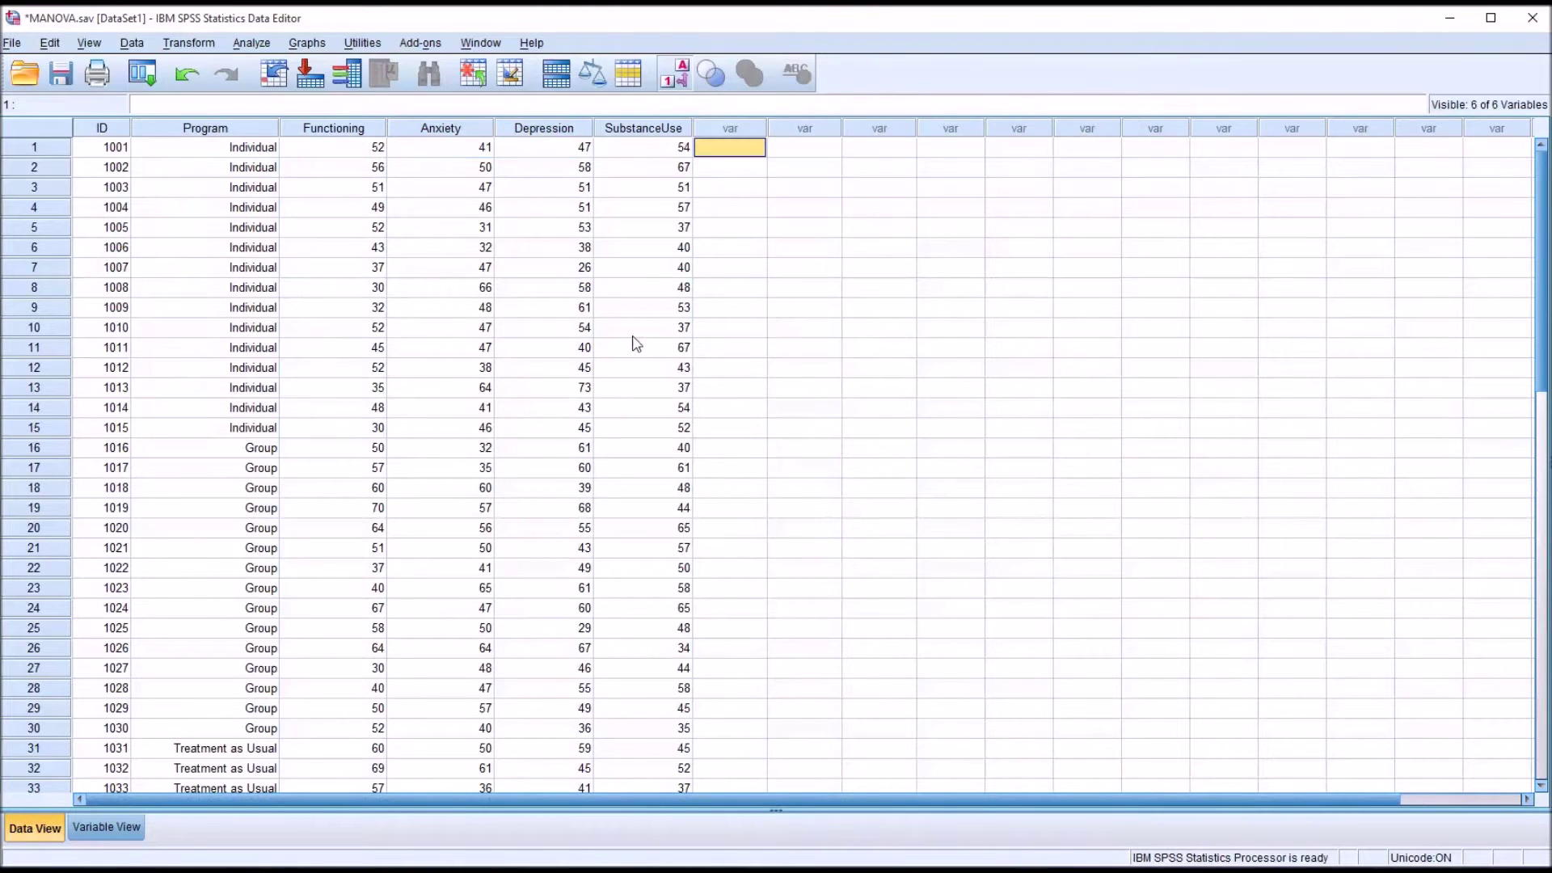
click(453, 130)
click(542, 133)
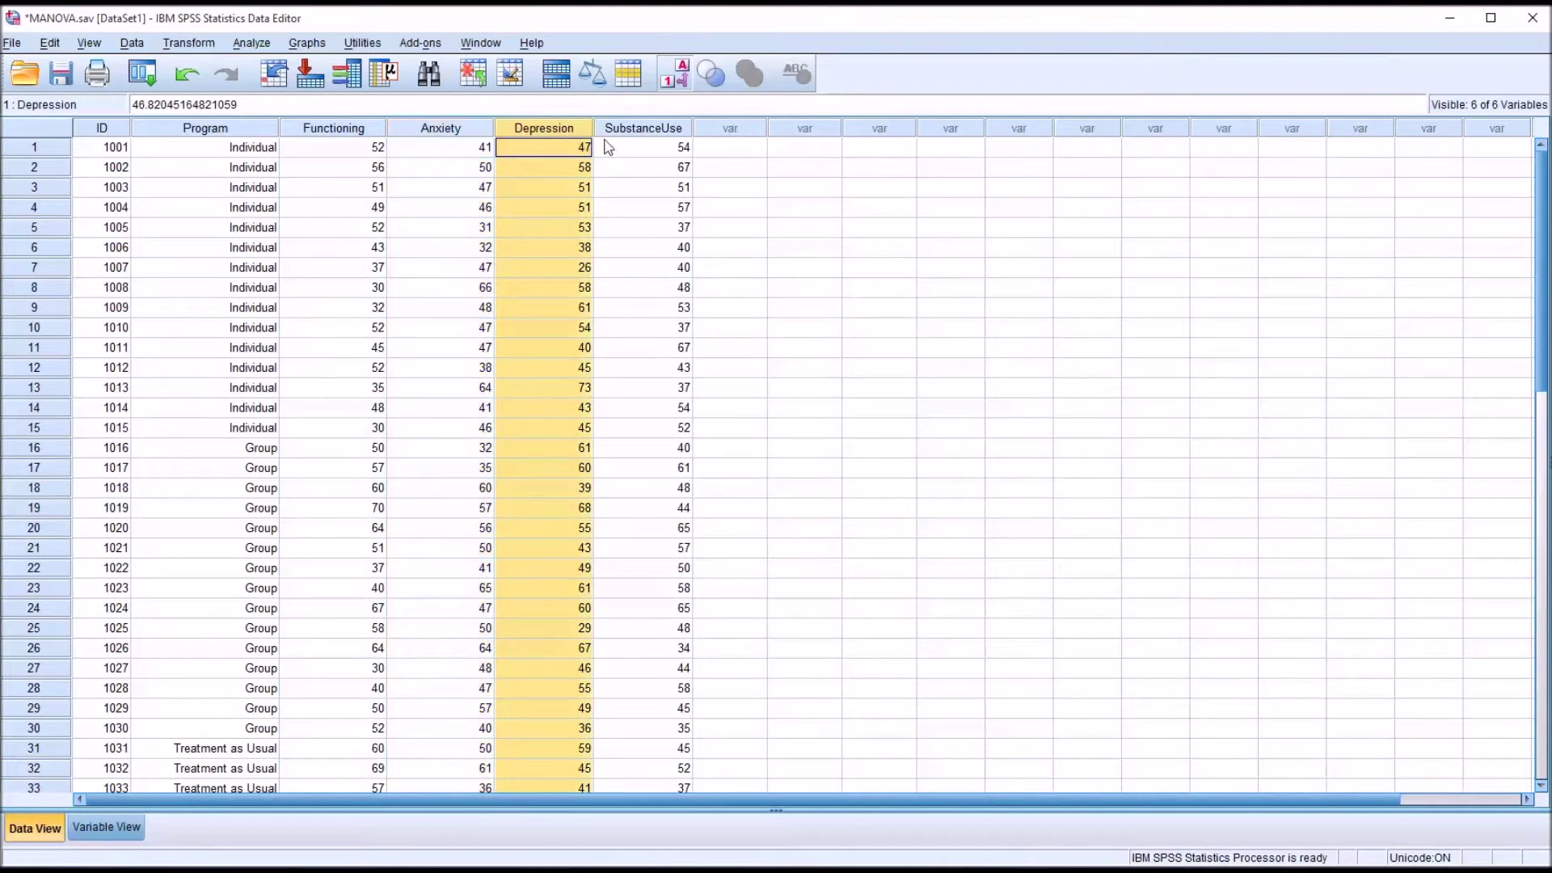
click(628, 136)
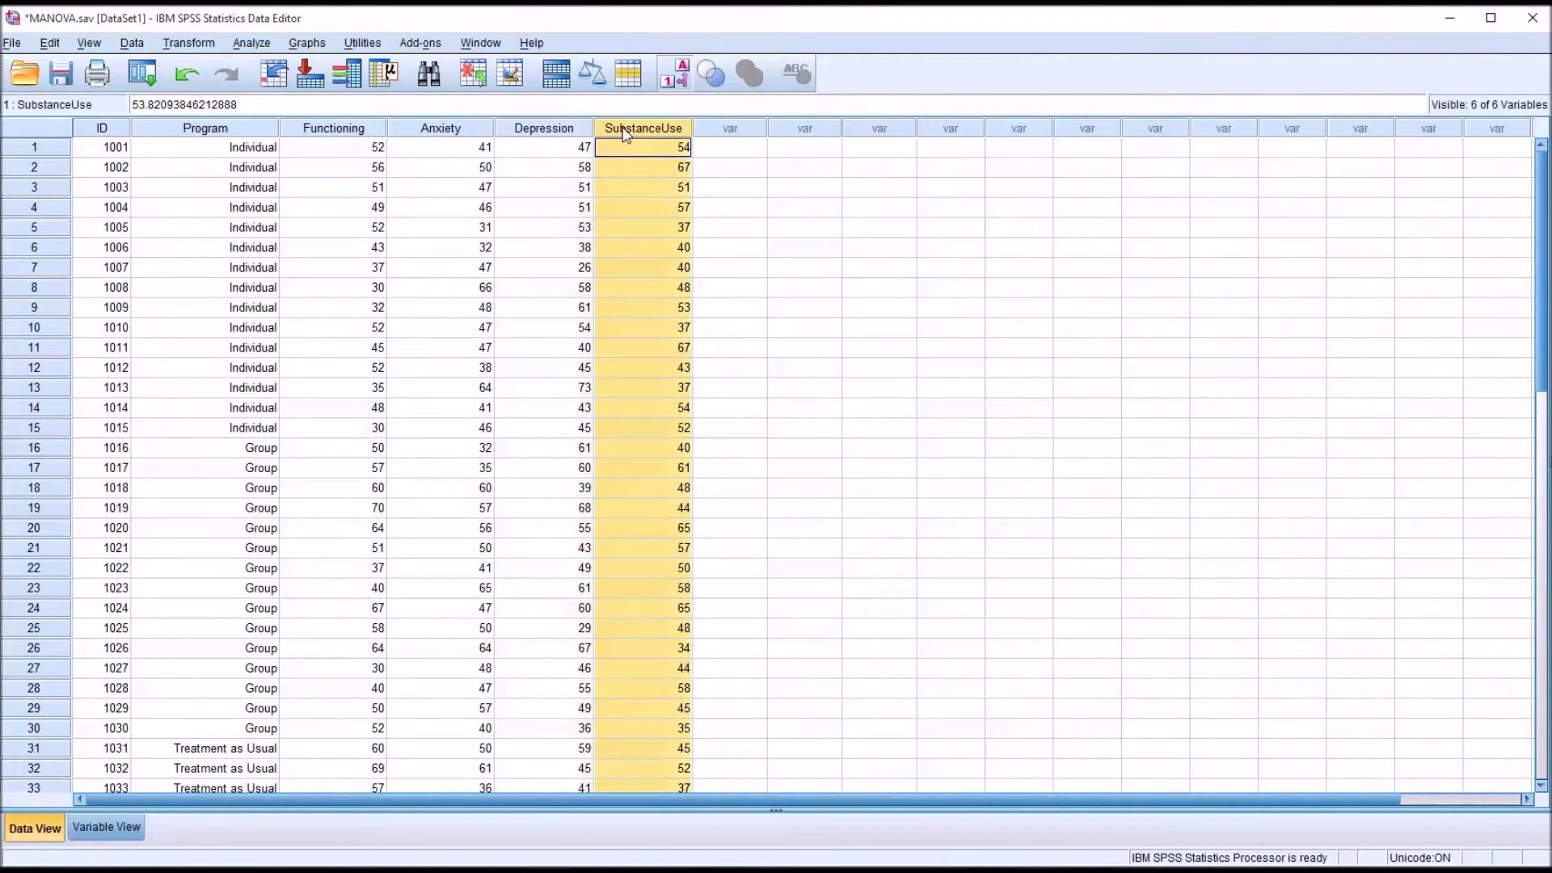
click(705, 152)
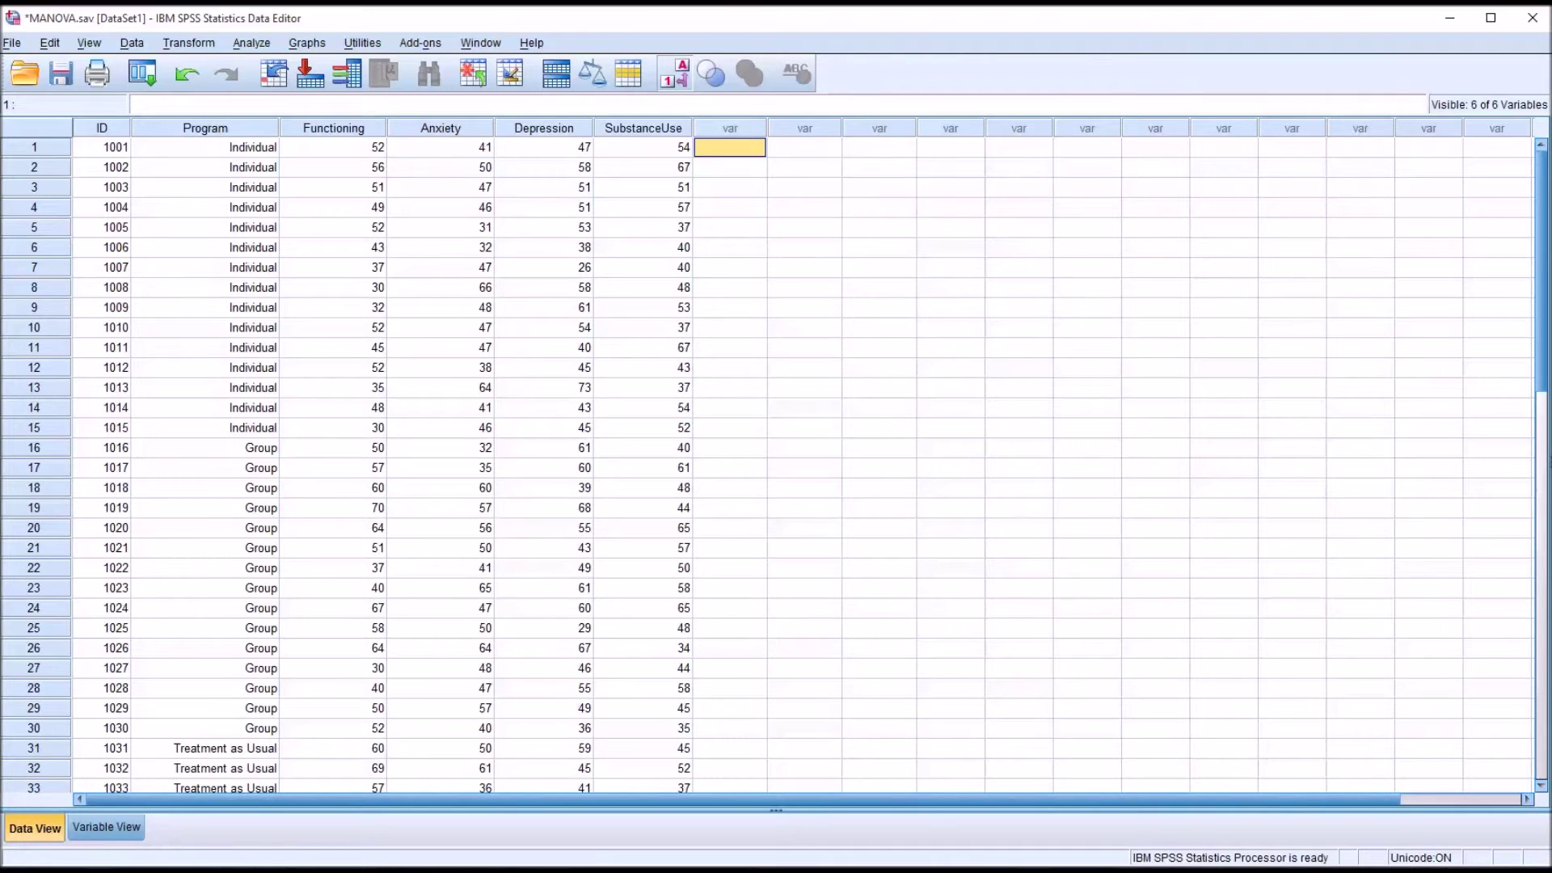
Compute a new variable Sum = Anxiety + Depression + SubstanceUse
click(188, 43)
click(183, 71)
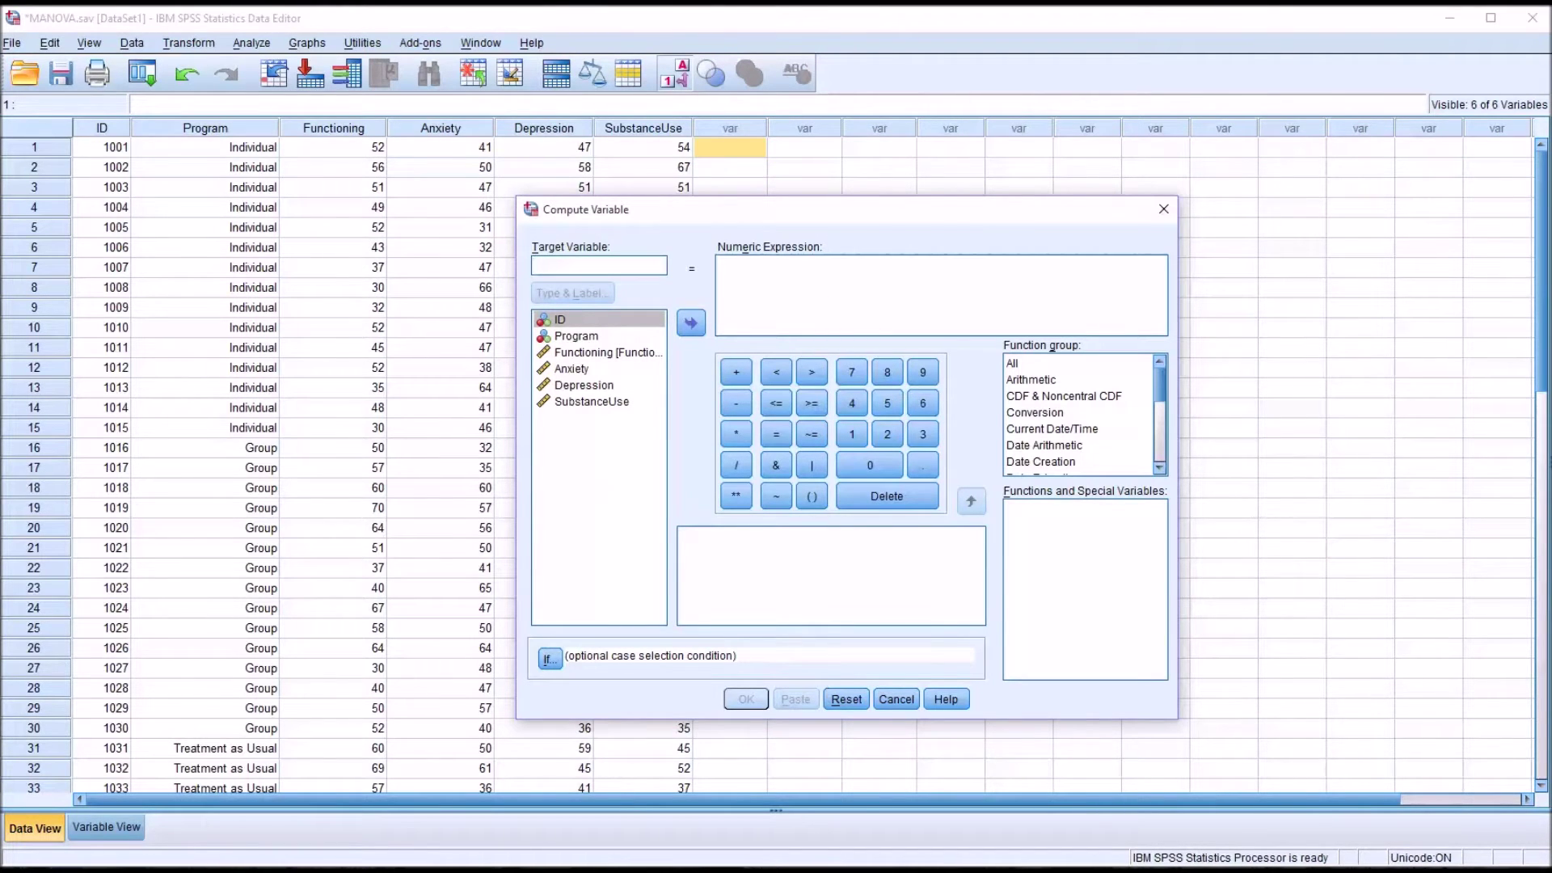
text(Sum)
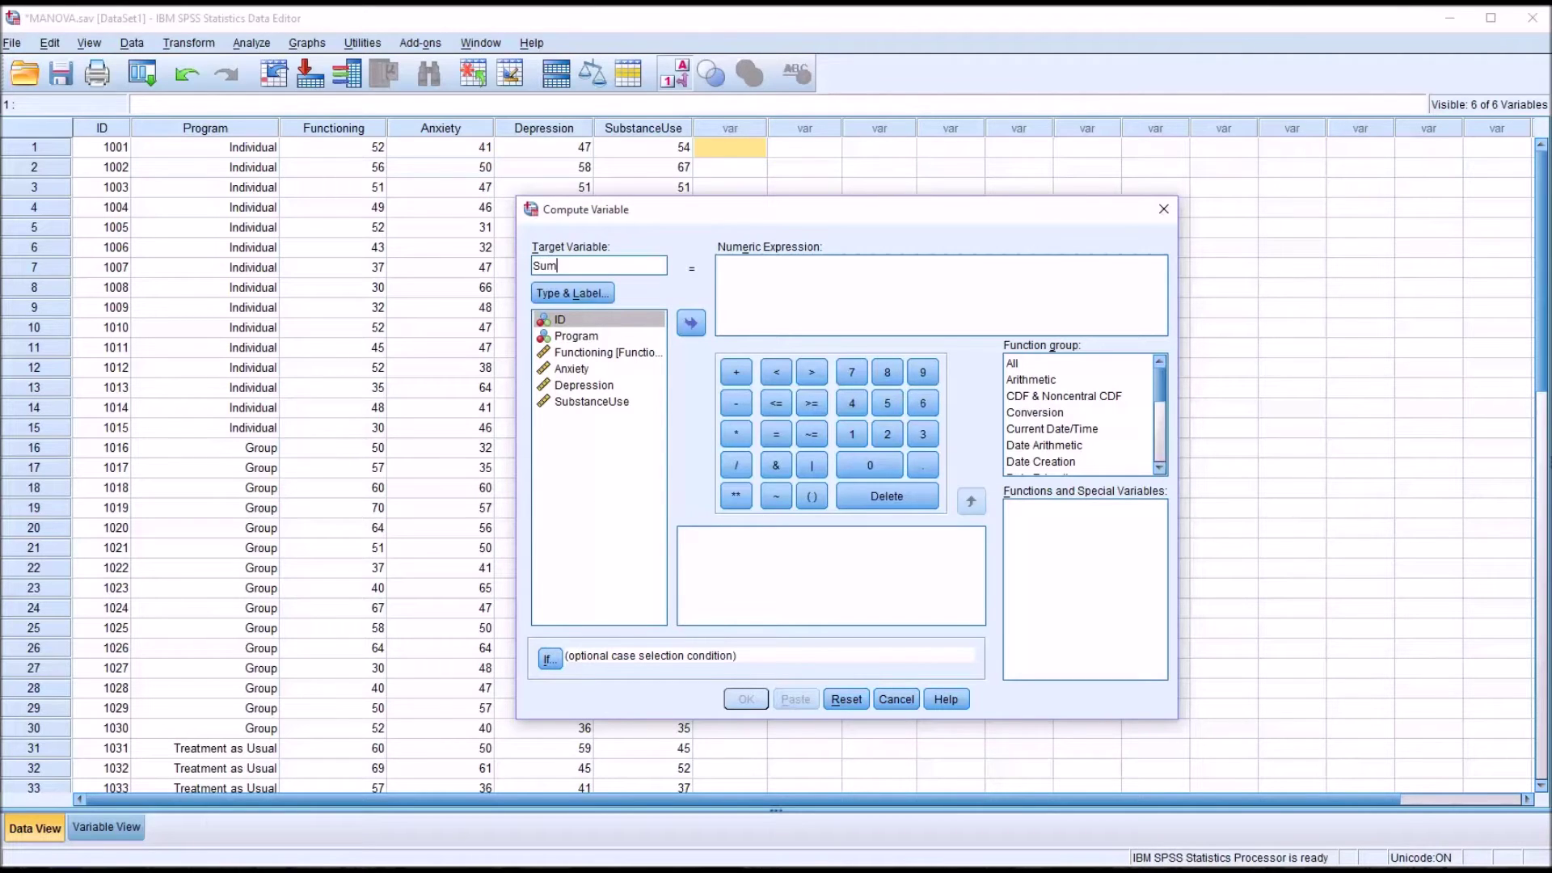
click(758, 296)
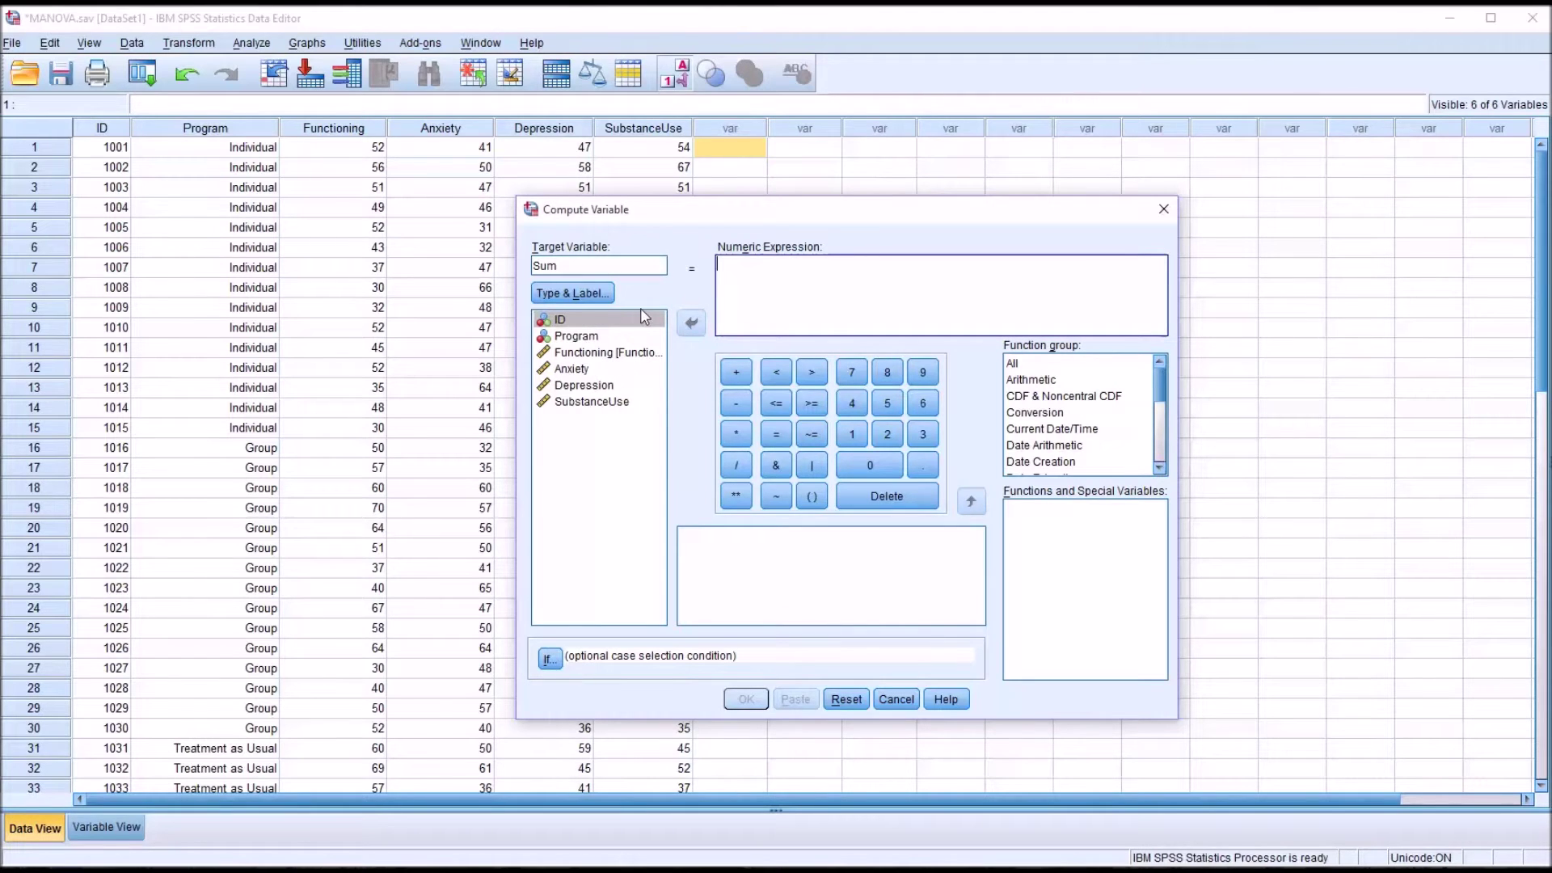
click(584, 369)
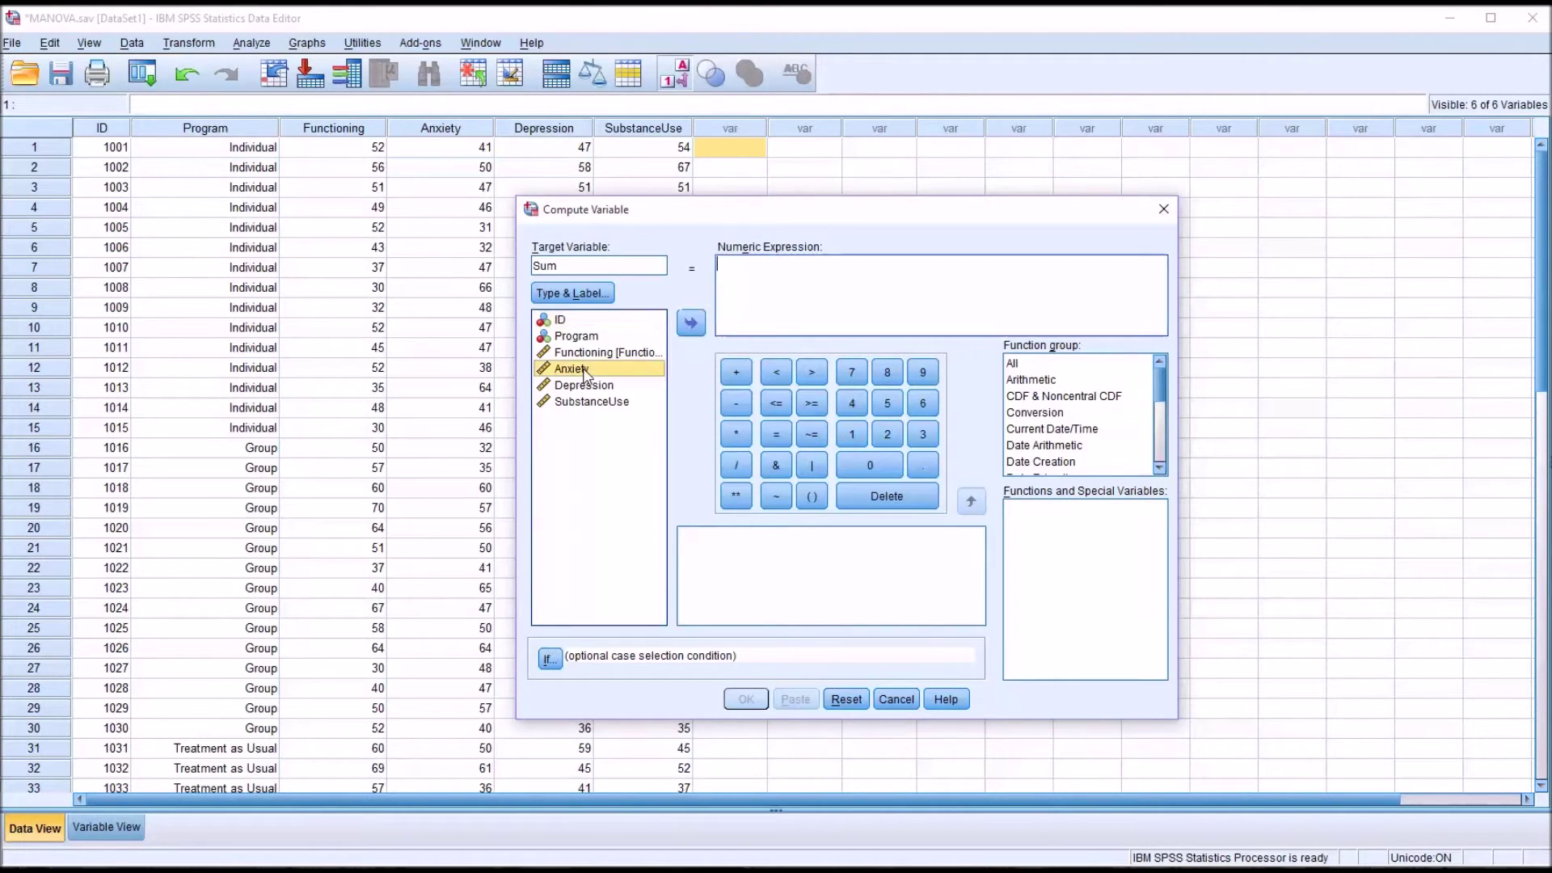
double_click(584, 370)
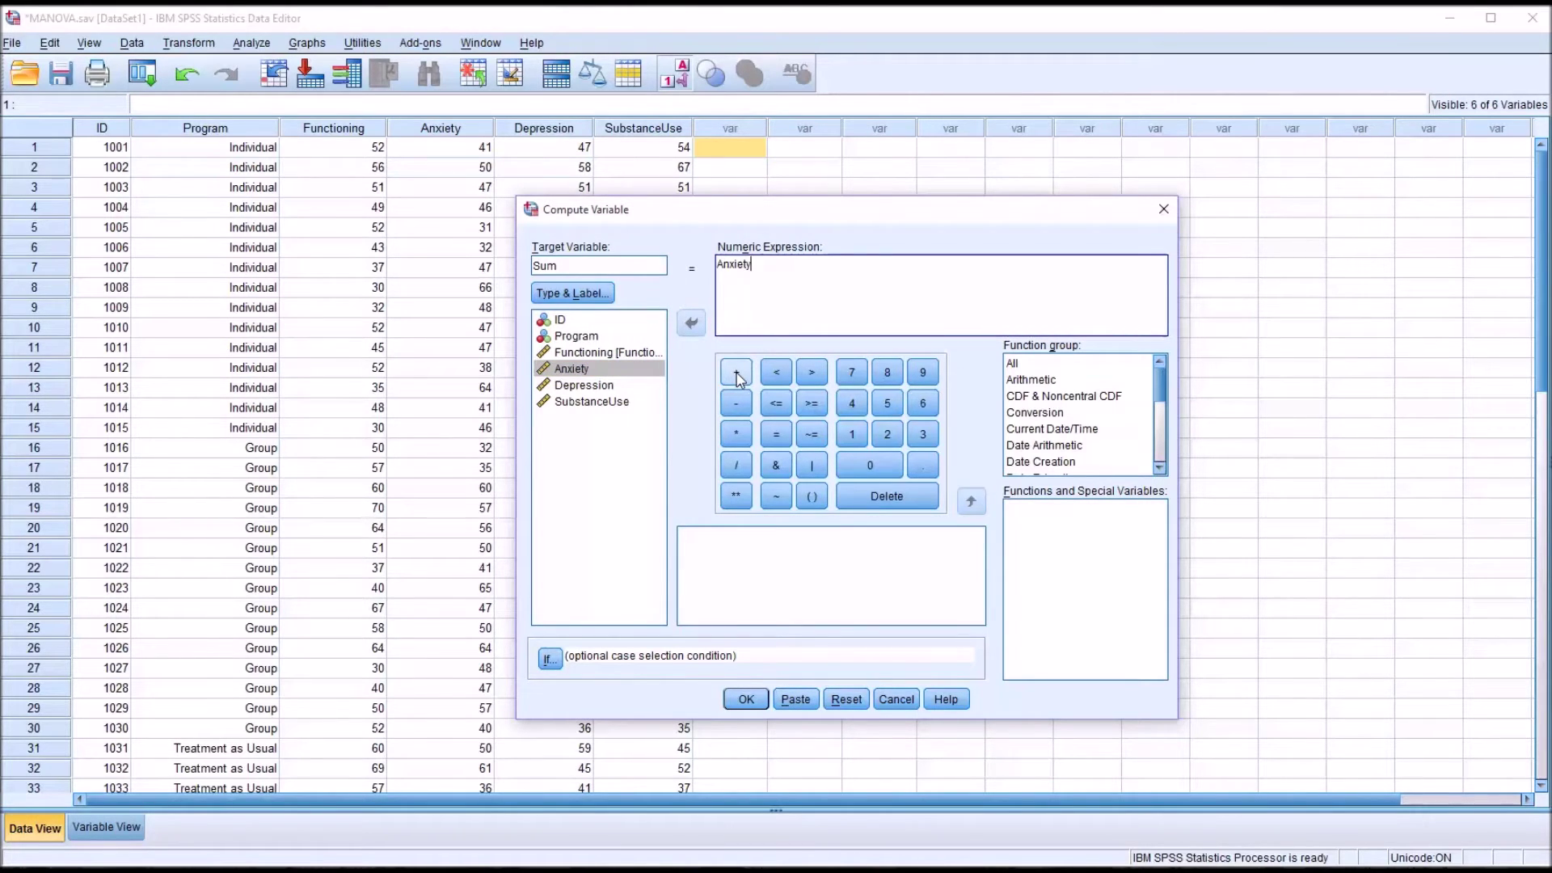
click(738, 377)
click(597, 390)
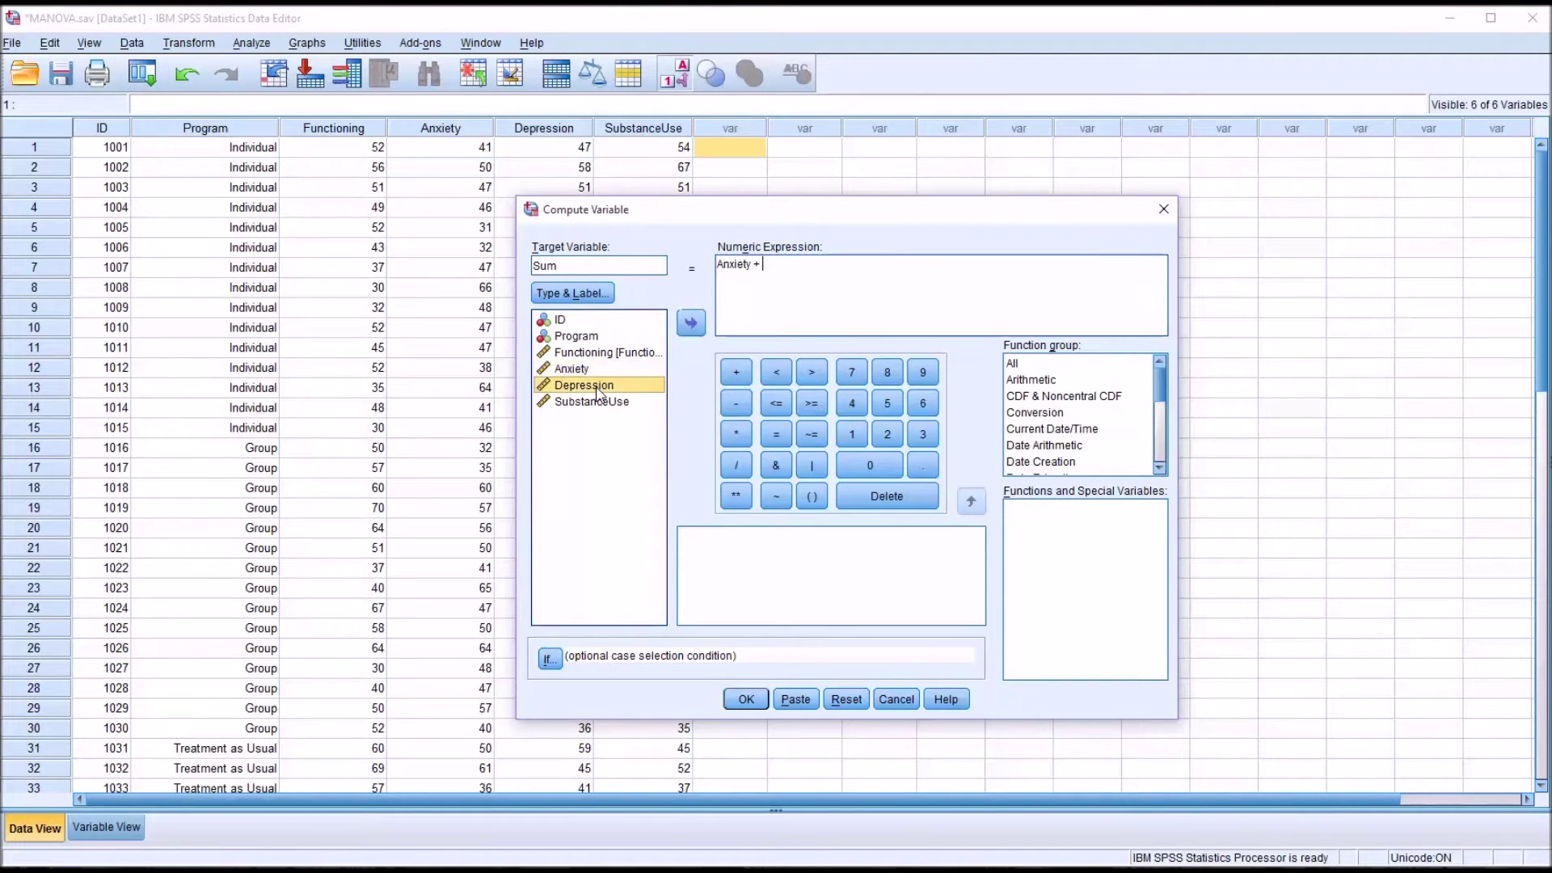
double_click(599, 393)
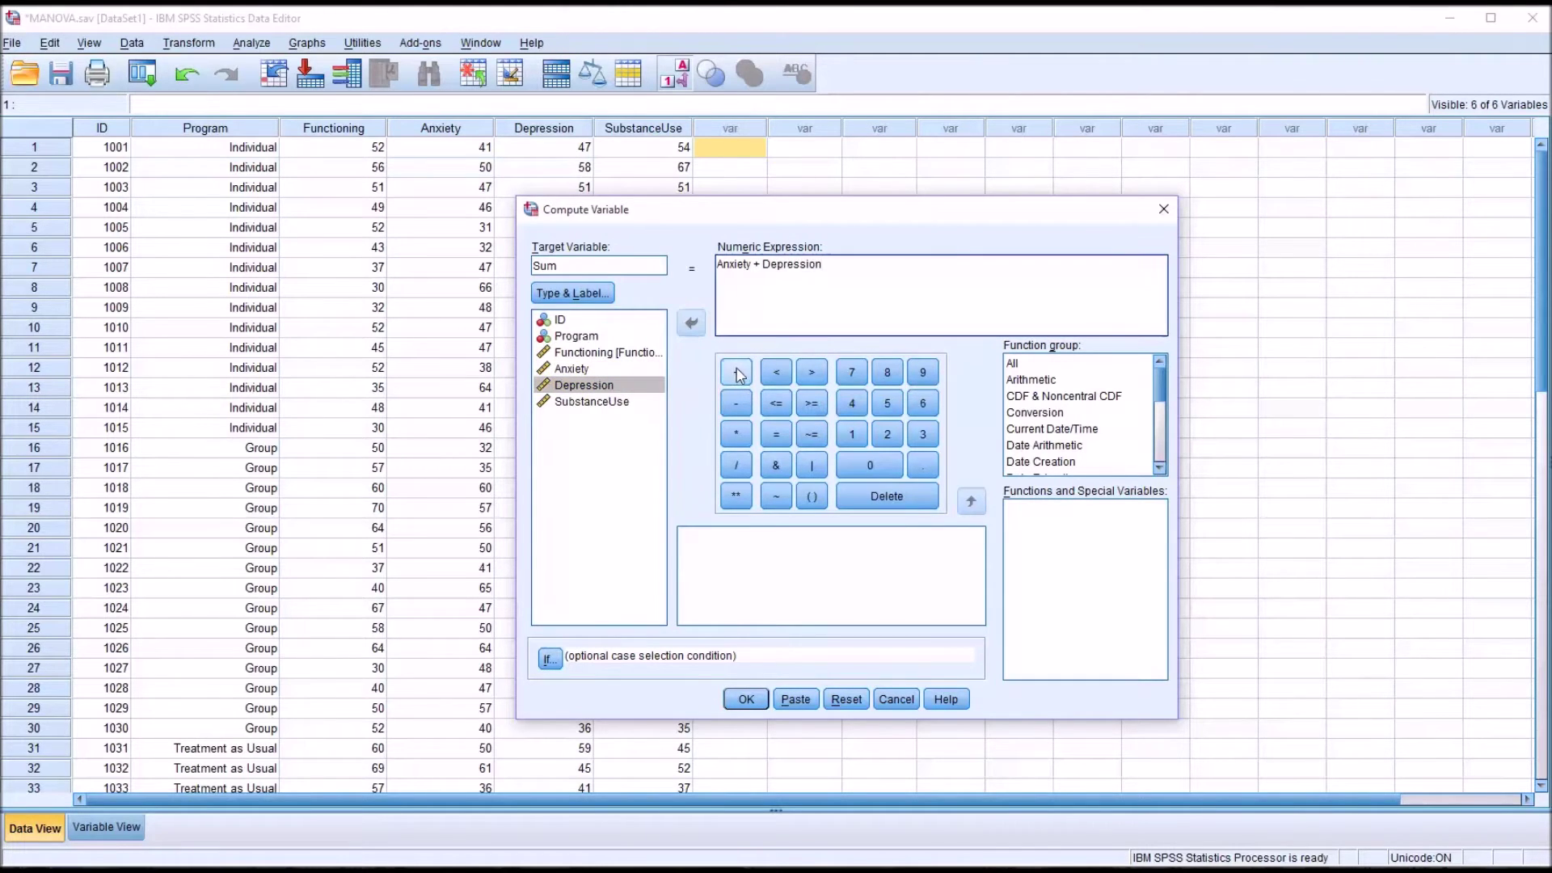
click(736, 371)
double_click(615, 401)
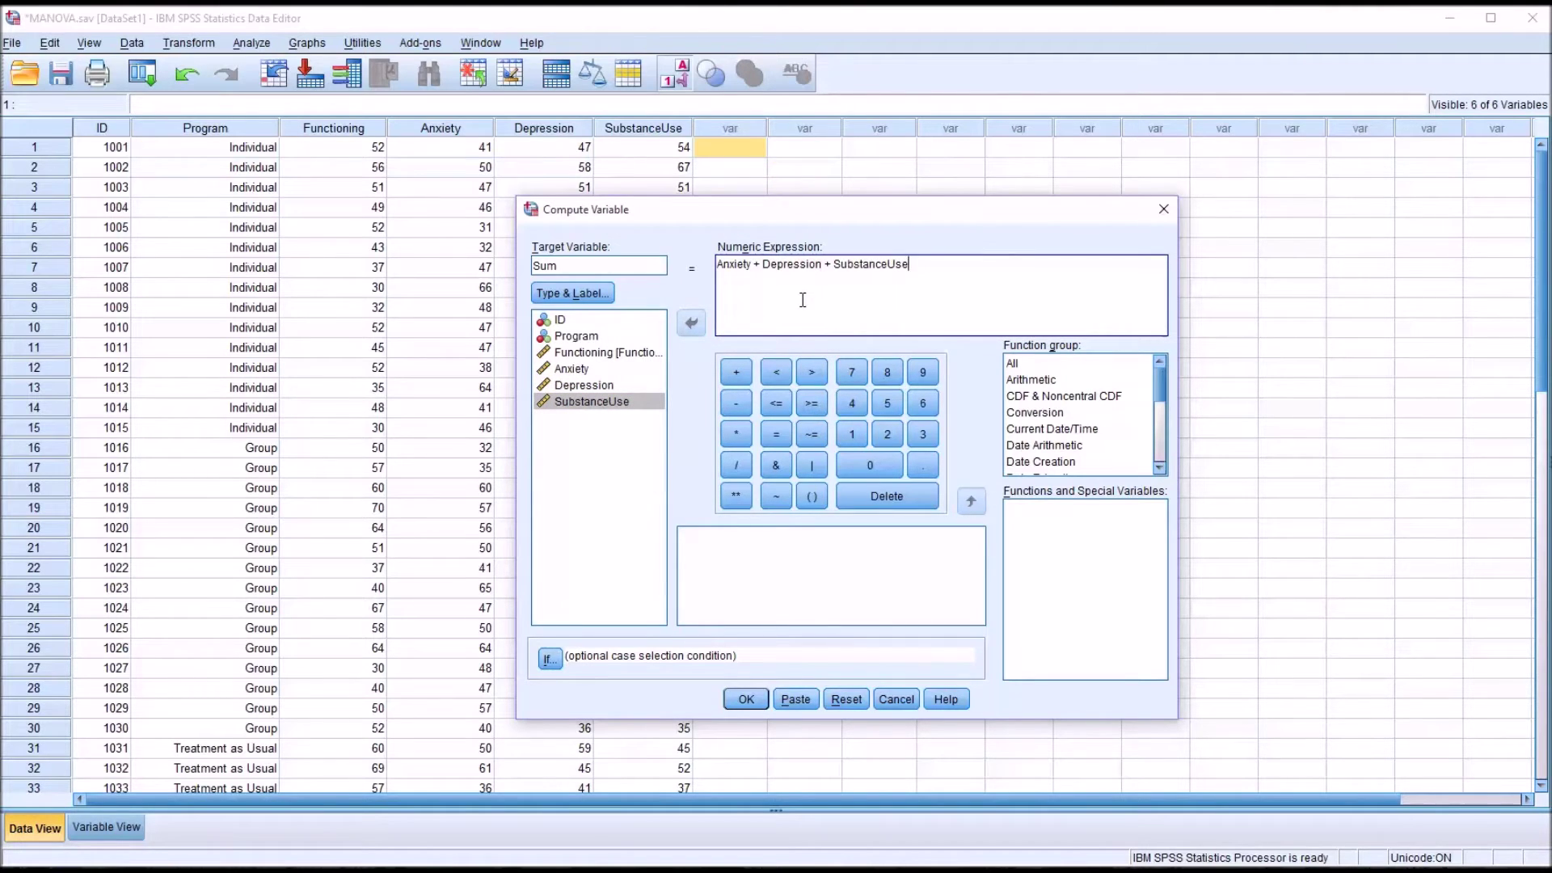
click(746, 699)
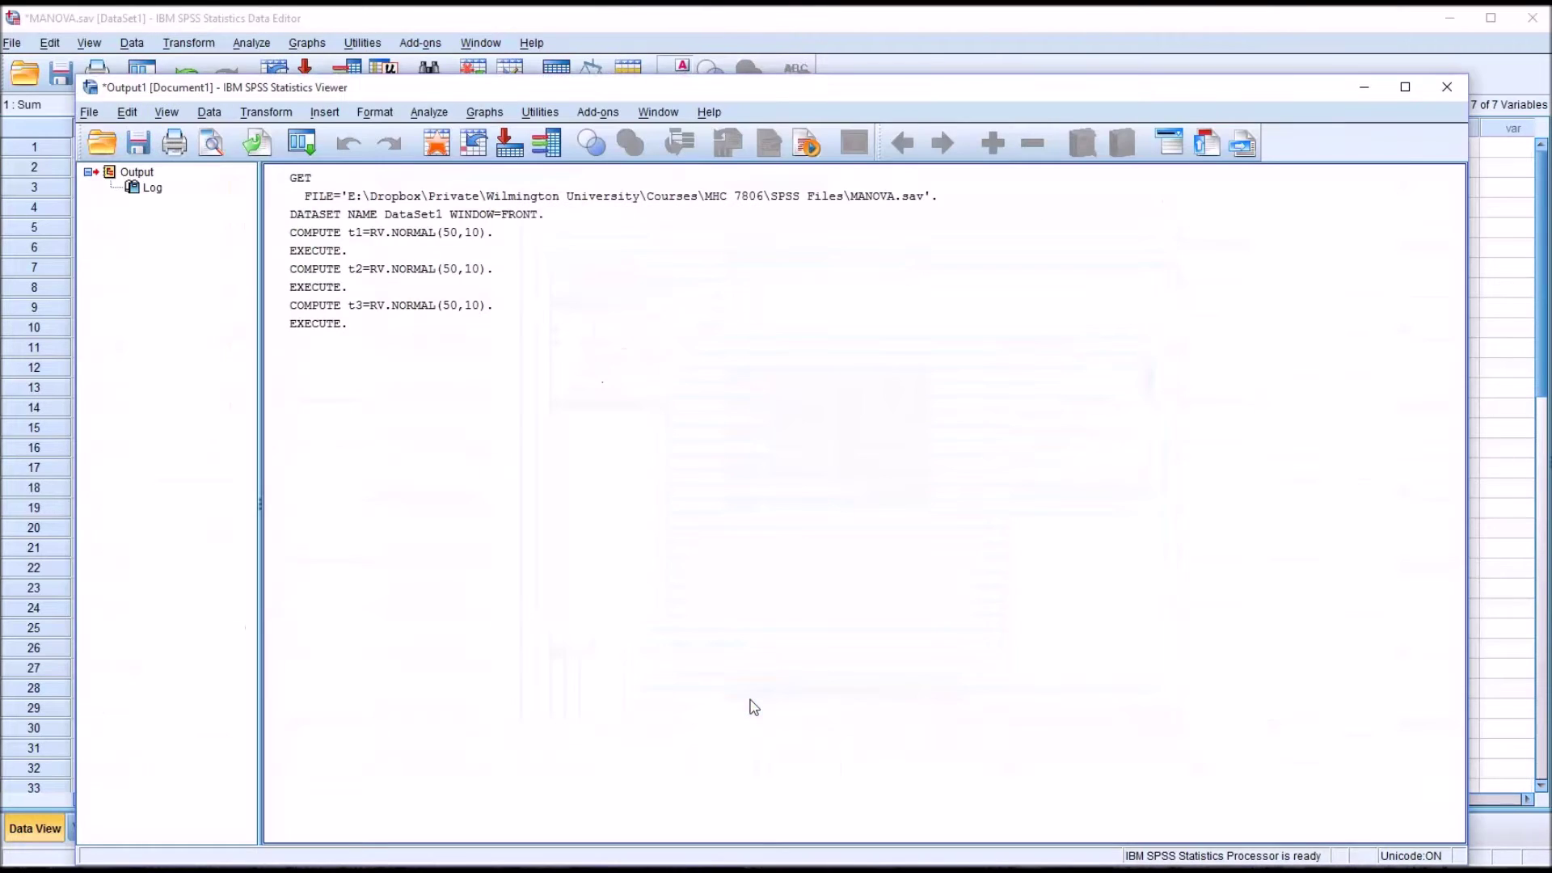
Back in the data grid, inspect row 1's full-precision Anxiety, Depression and SubstanceUse values
click(831, 33)
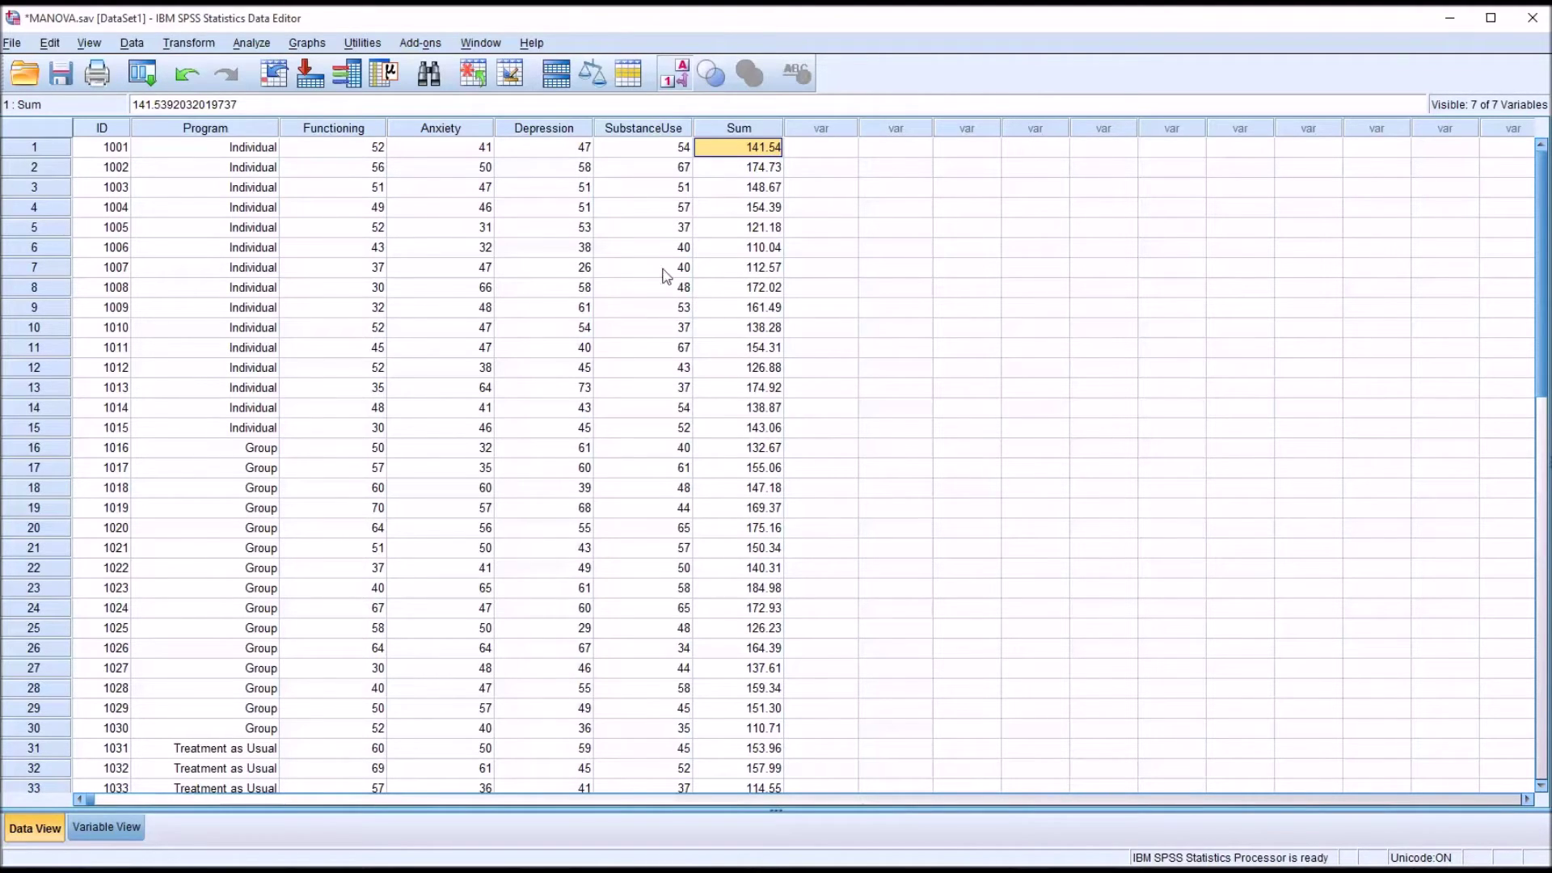
click(432, 153)
click(521, 150)
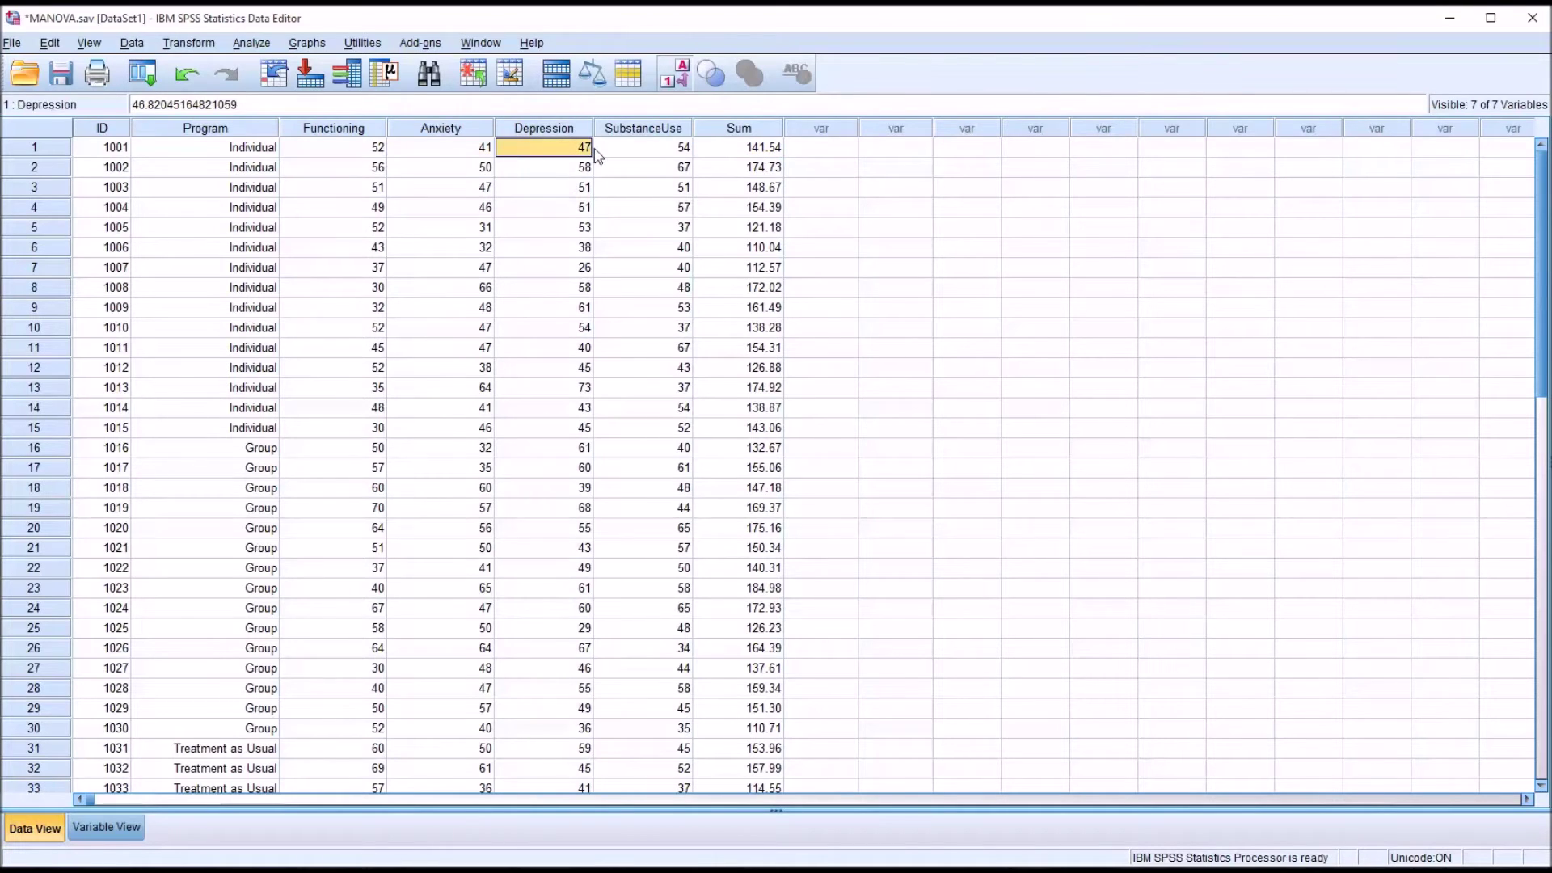
click(608, 154)
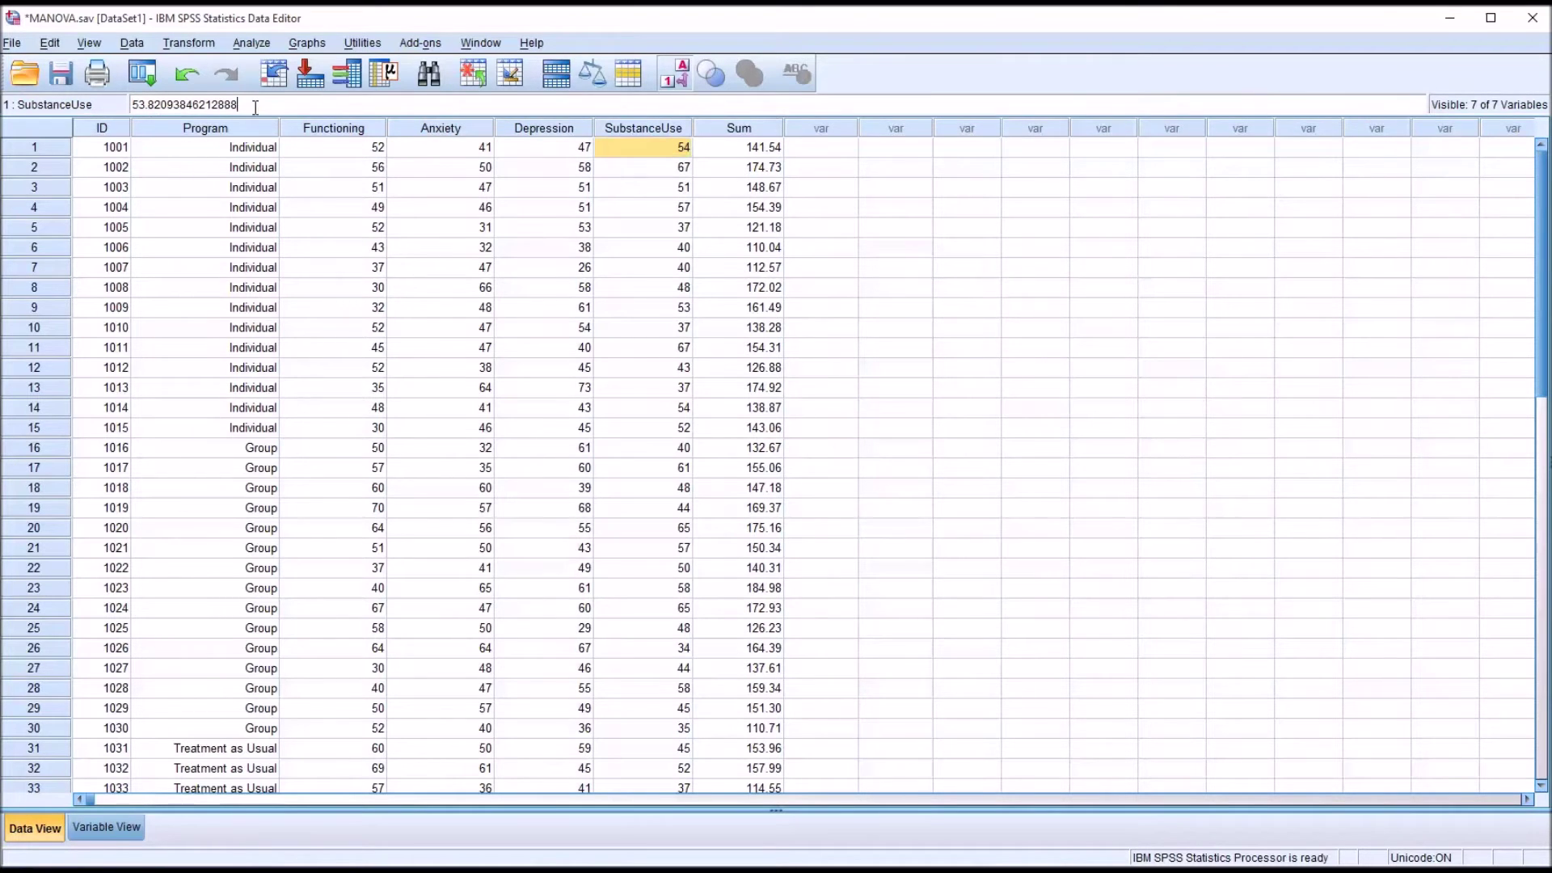
drag(255, 108, 117, 106)
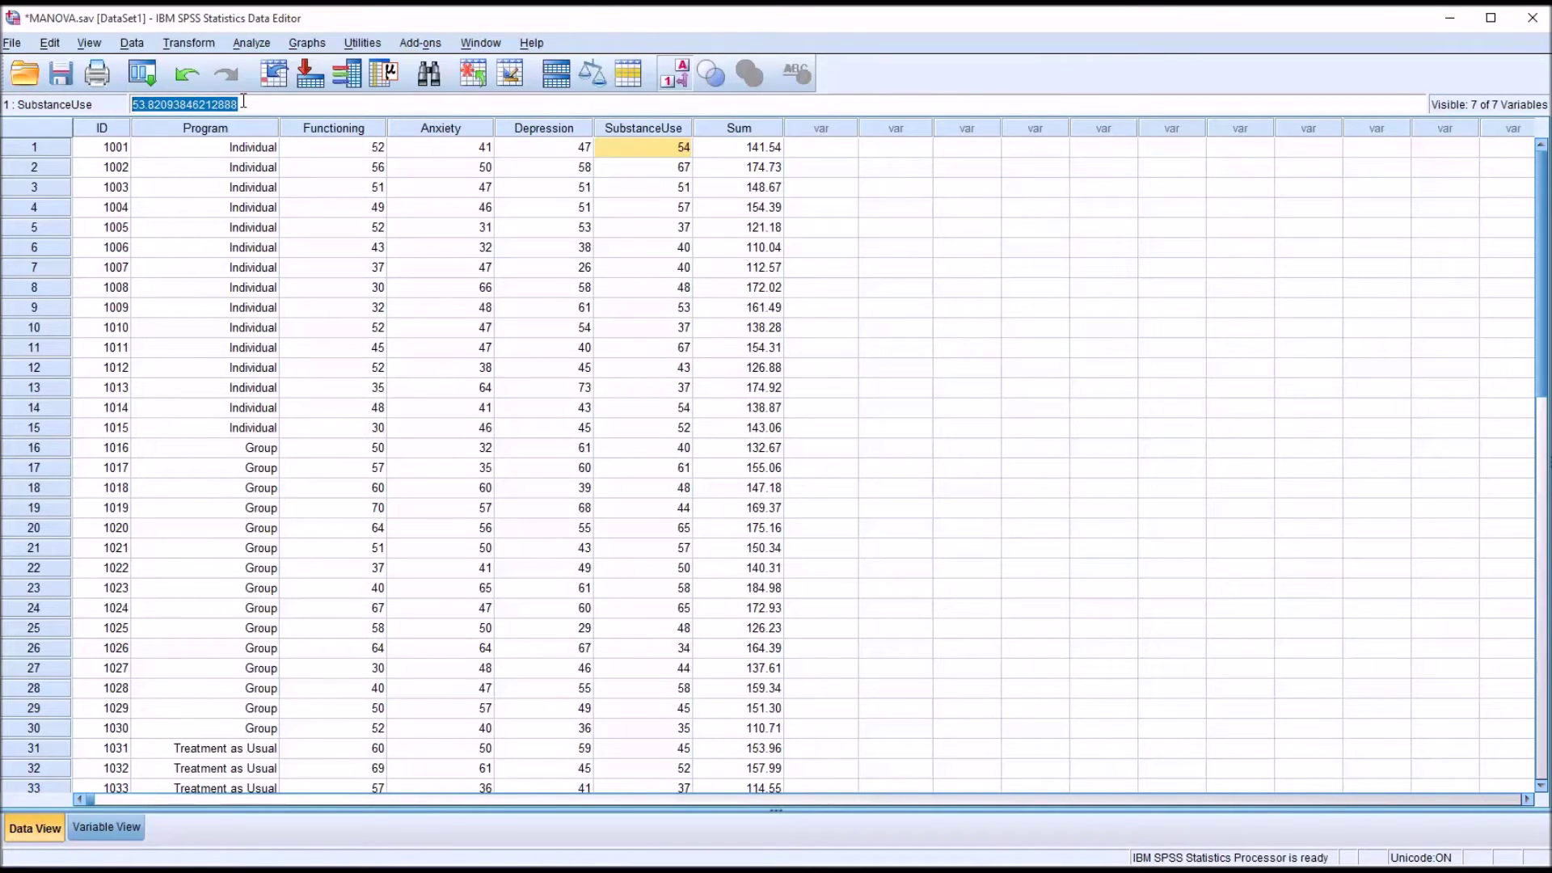
click(242, 104)
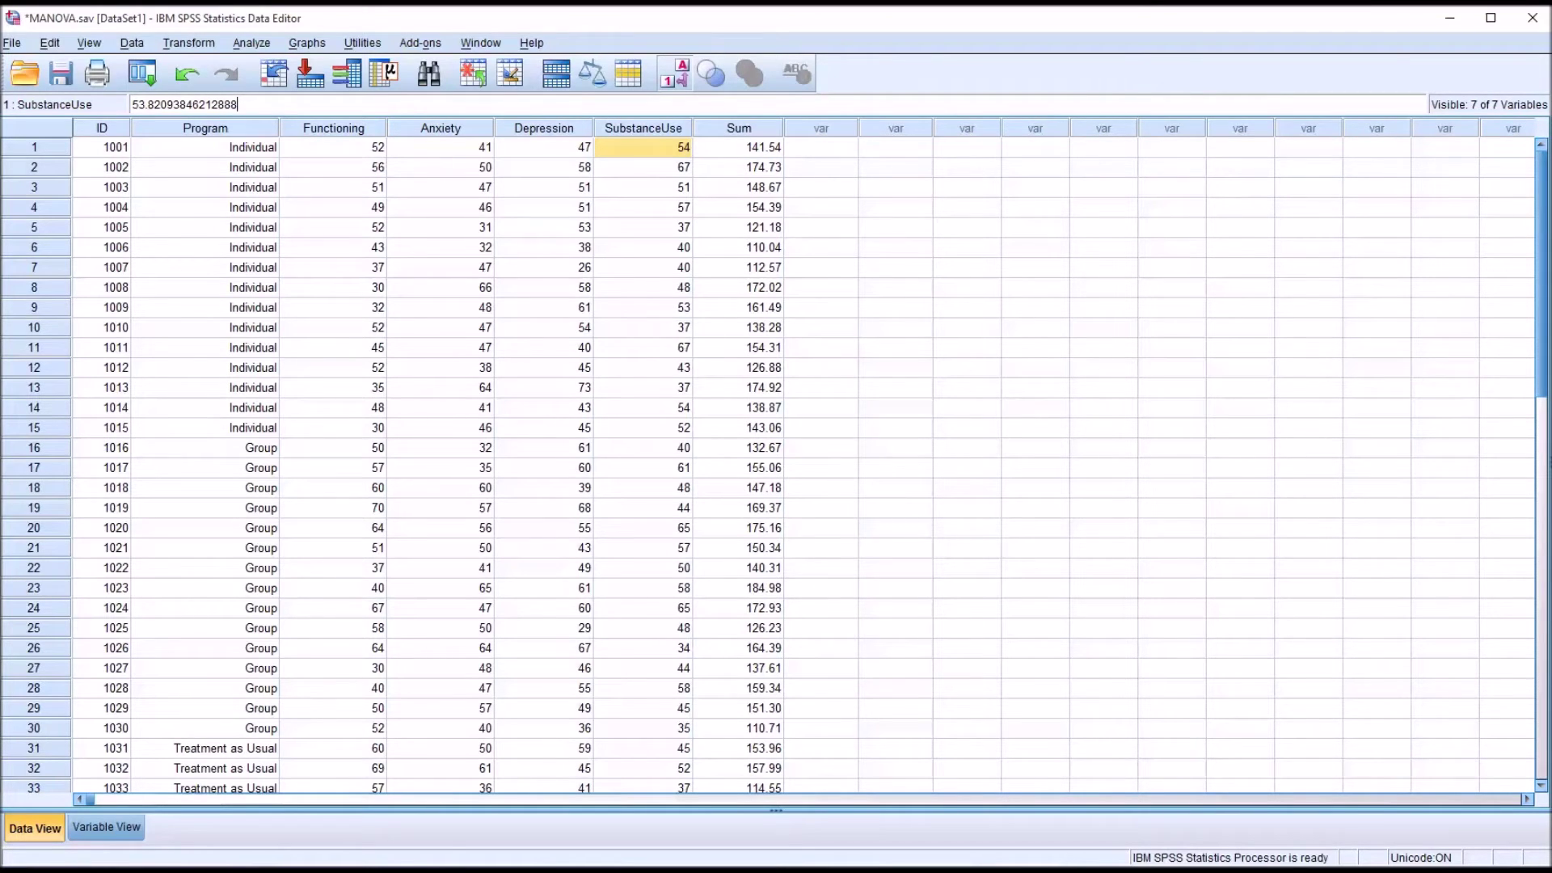
click(804, 156)
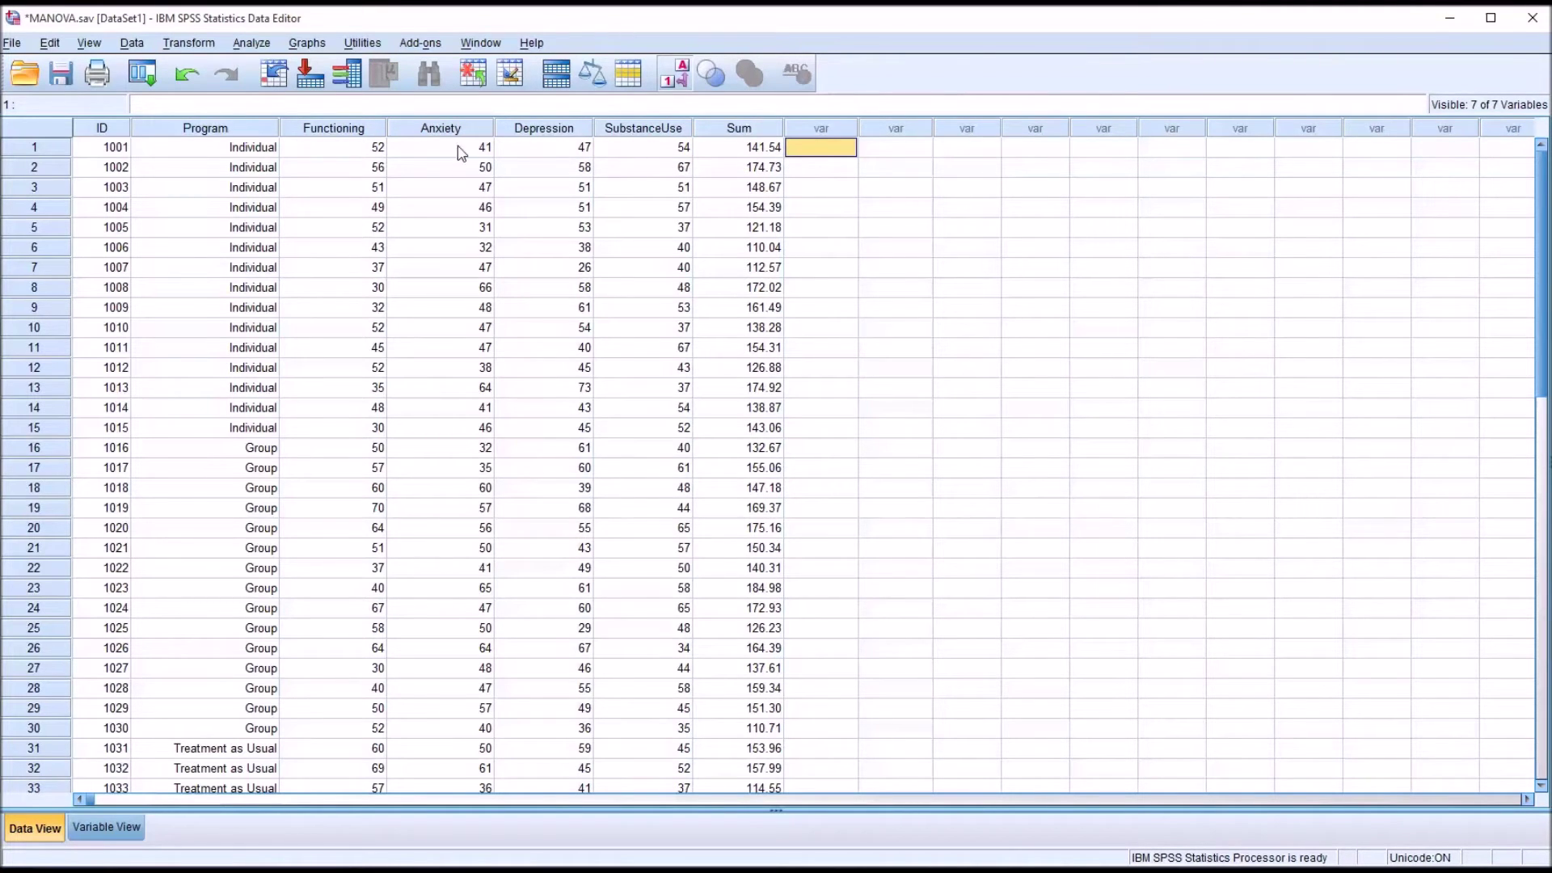
click(188, 43)
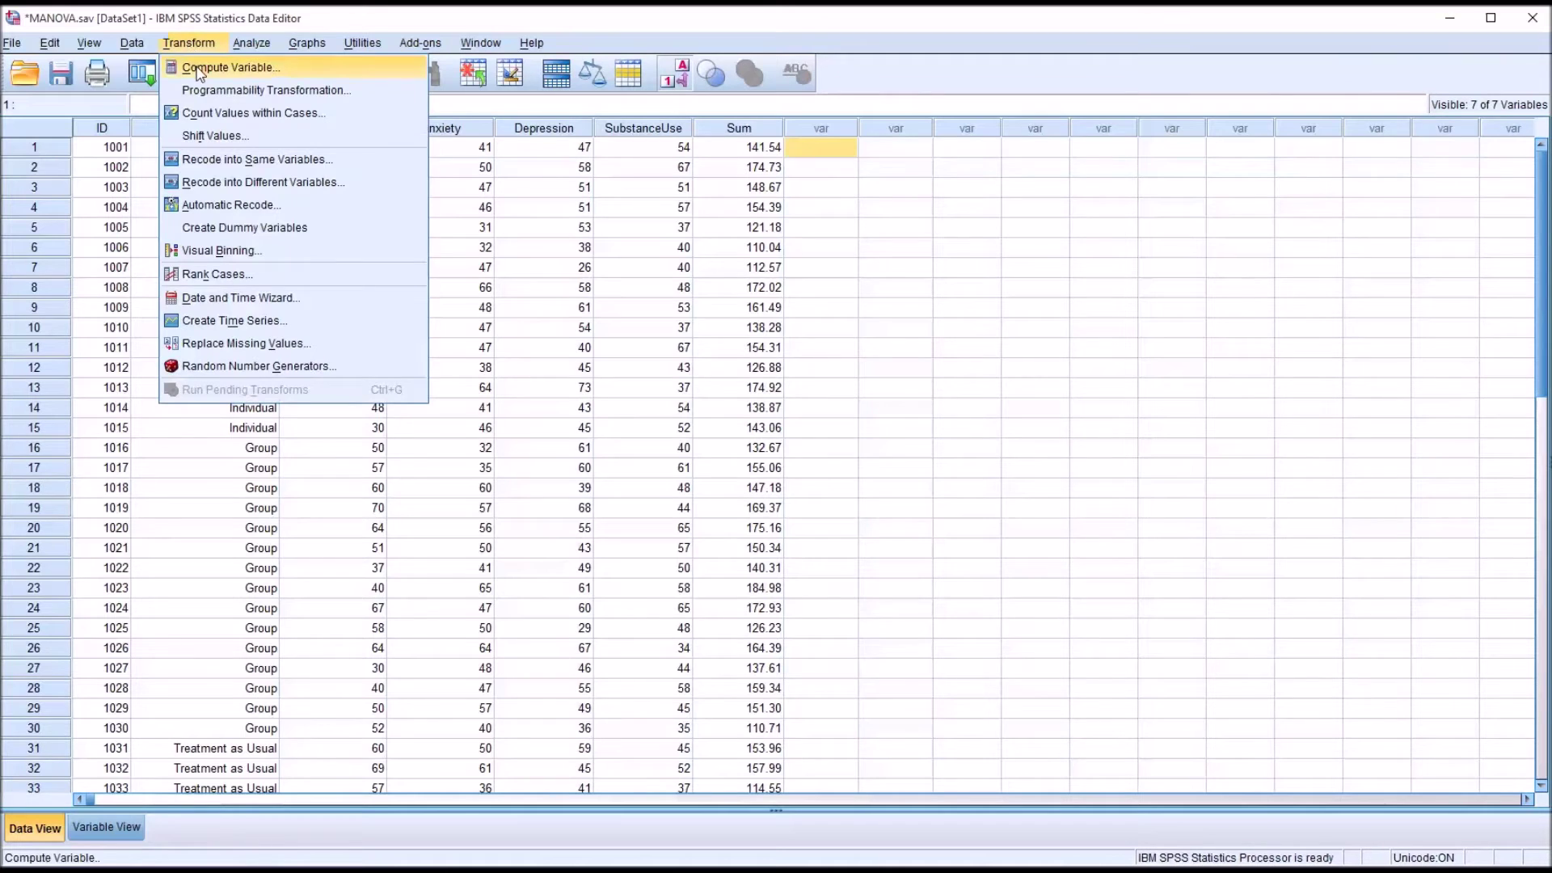
Reset the dialog and compute Sum2 as SUM(Anxiety,Depression,SubstanceUse) using the Statistical Sum function
click(203, 66)
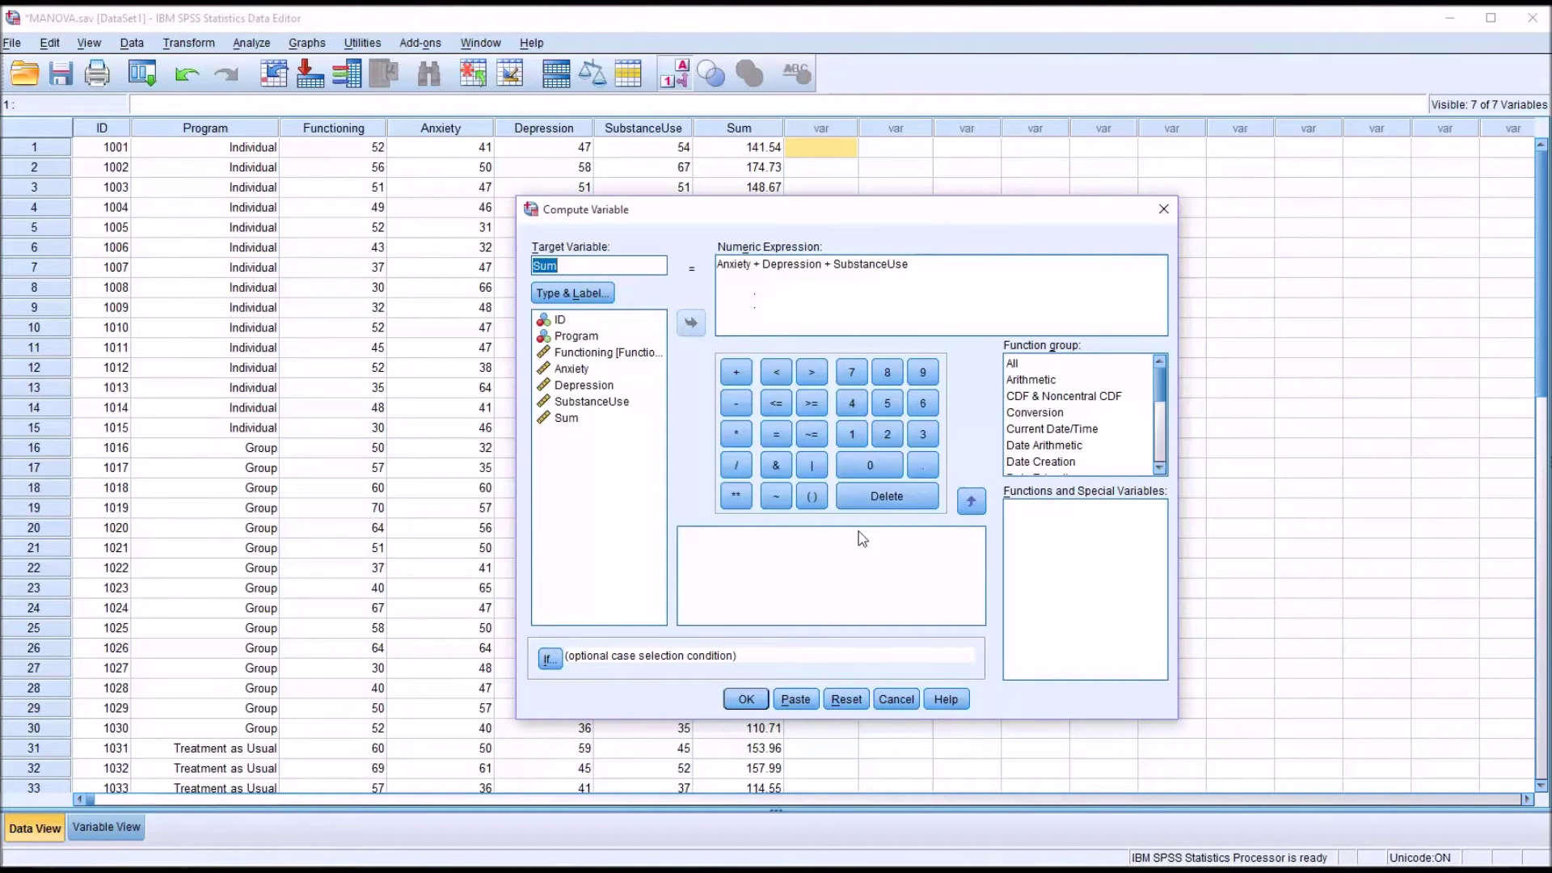
click(847, 700)
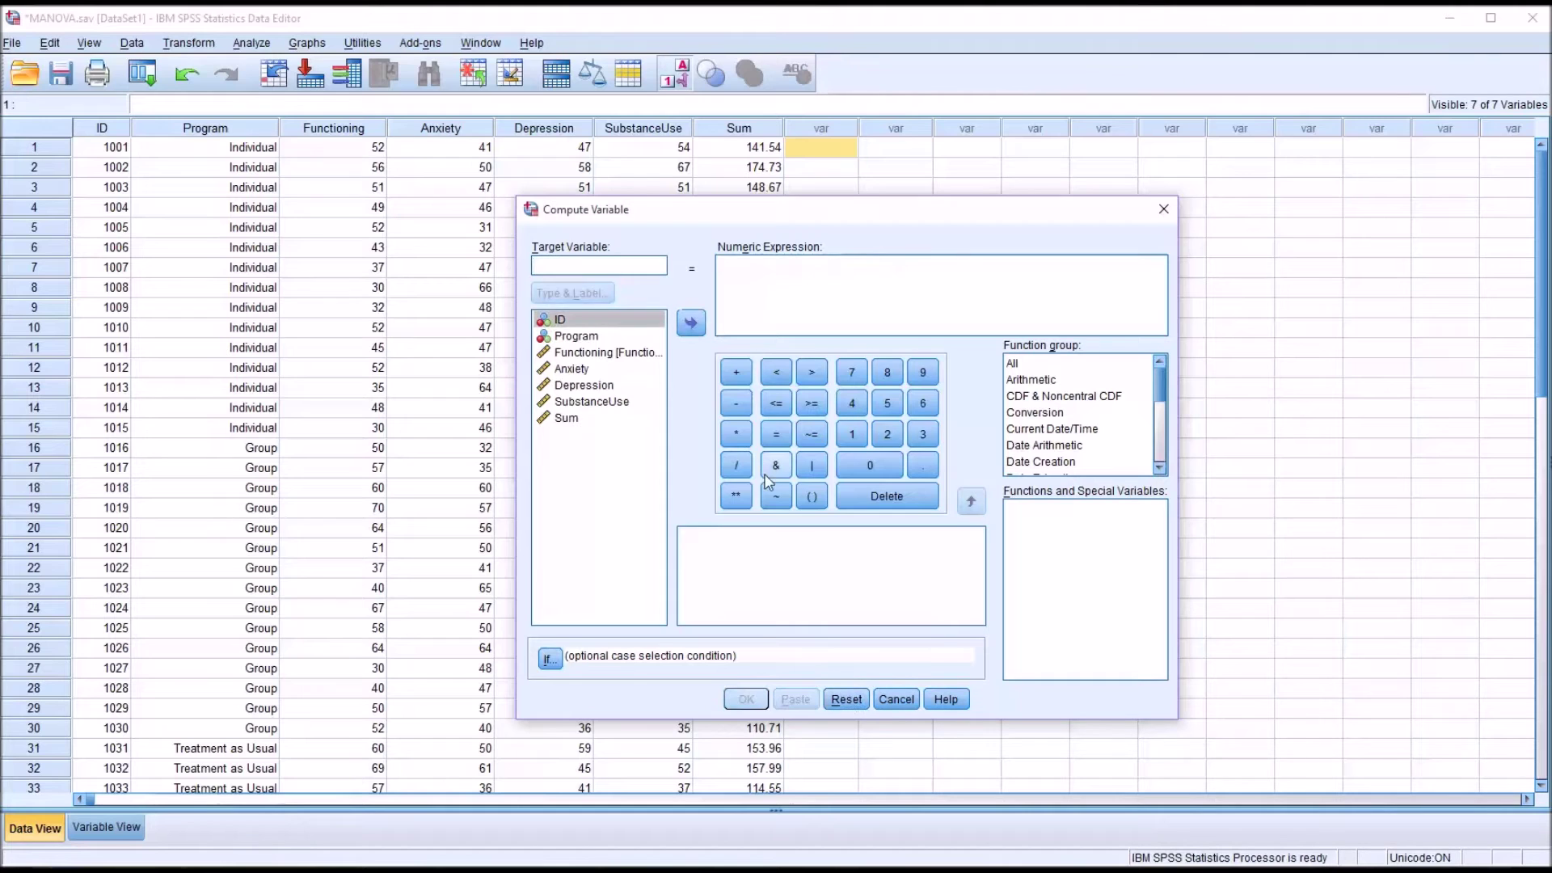
text(Sum2)
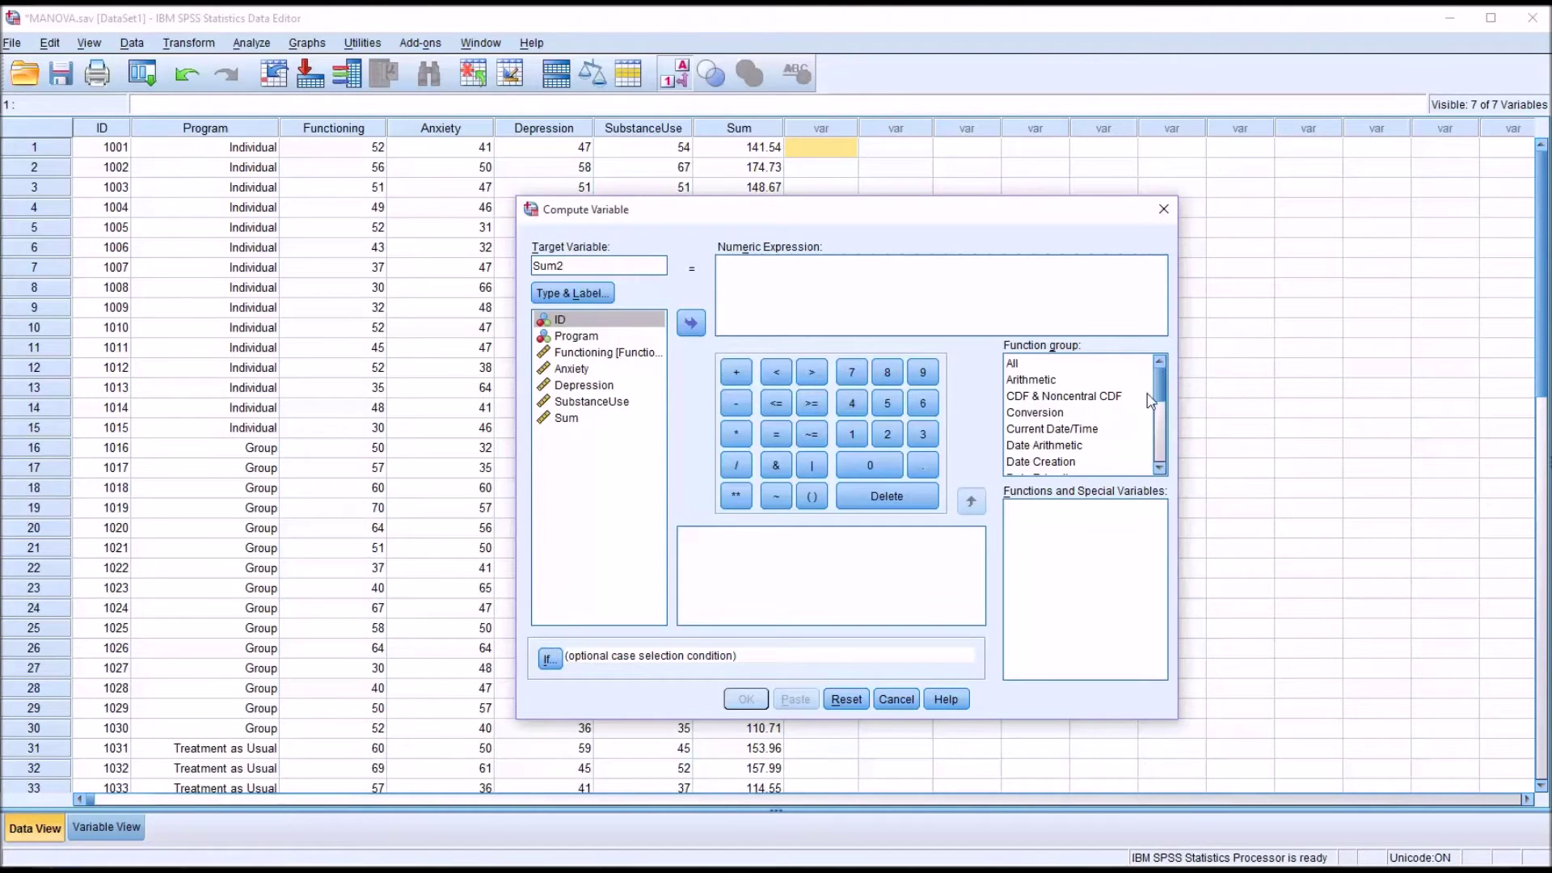
mouse_move(1161, 394)
mouse_down()
mouse_move(1162, 412)
mouse_move(1161, 380)
mouse_up()
drag(1159, 382, 1156, 437)
click(1069, 434)
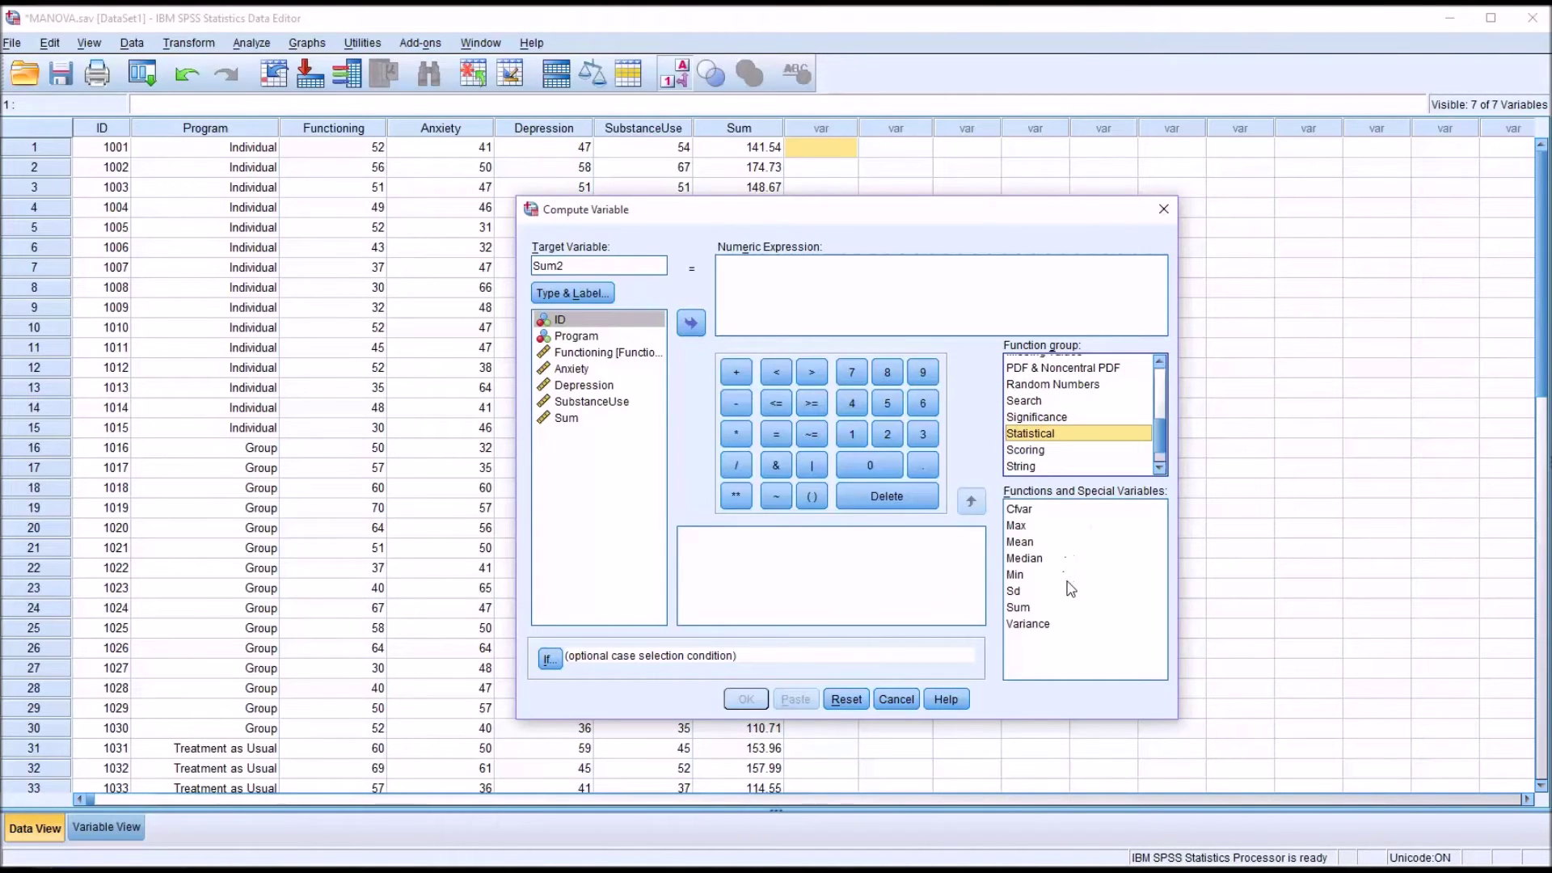
click(1017, 610)
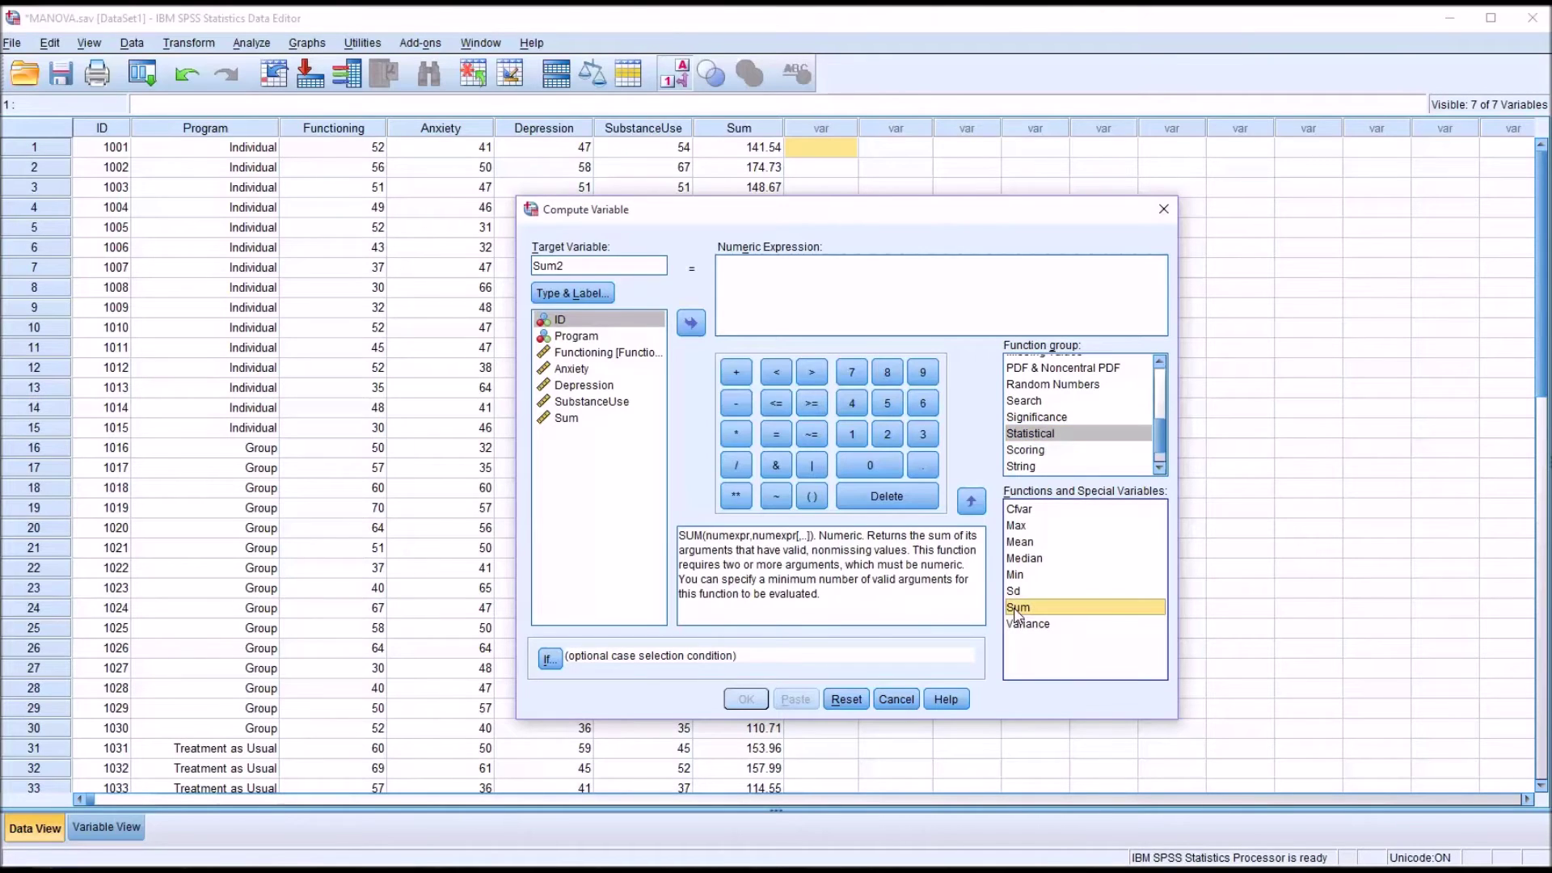
double_click(1017, 611)
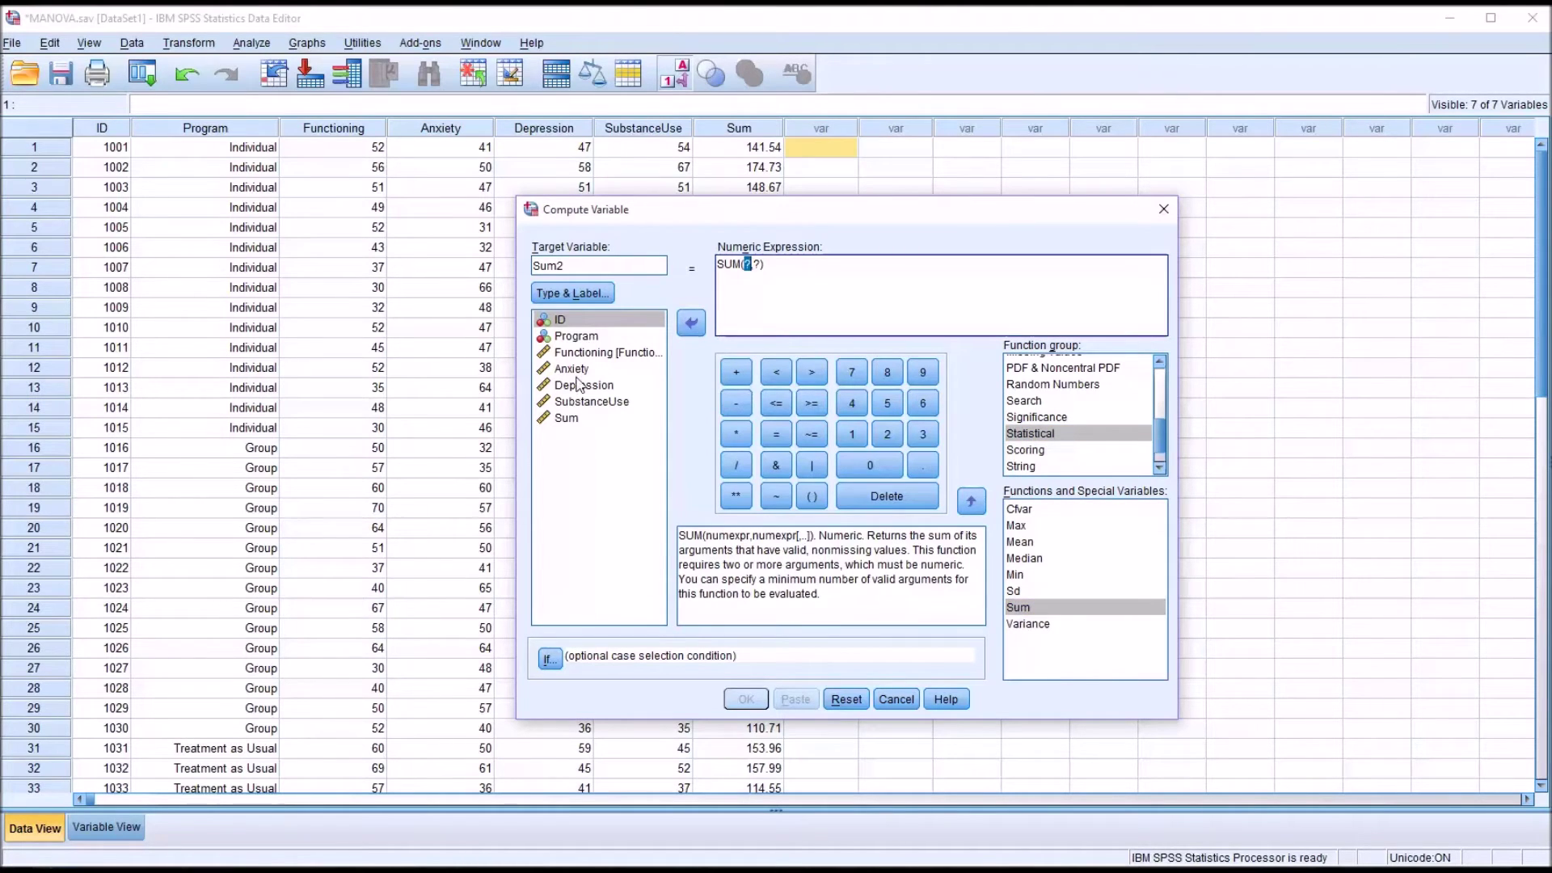
drag(571, 374, 752, 273)
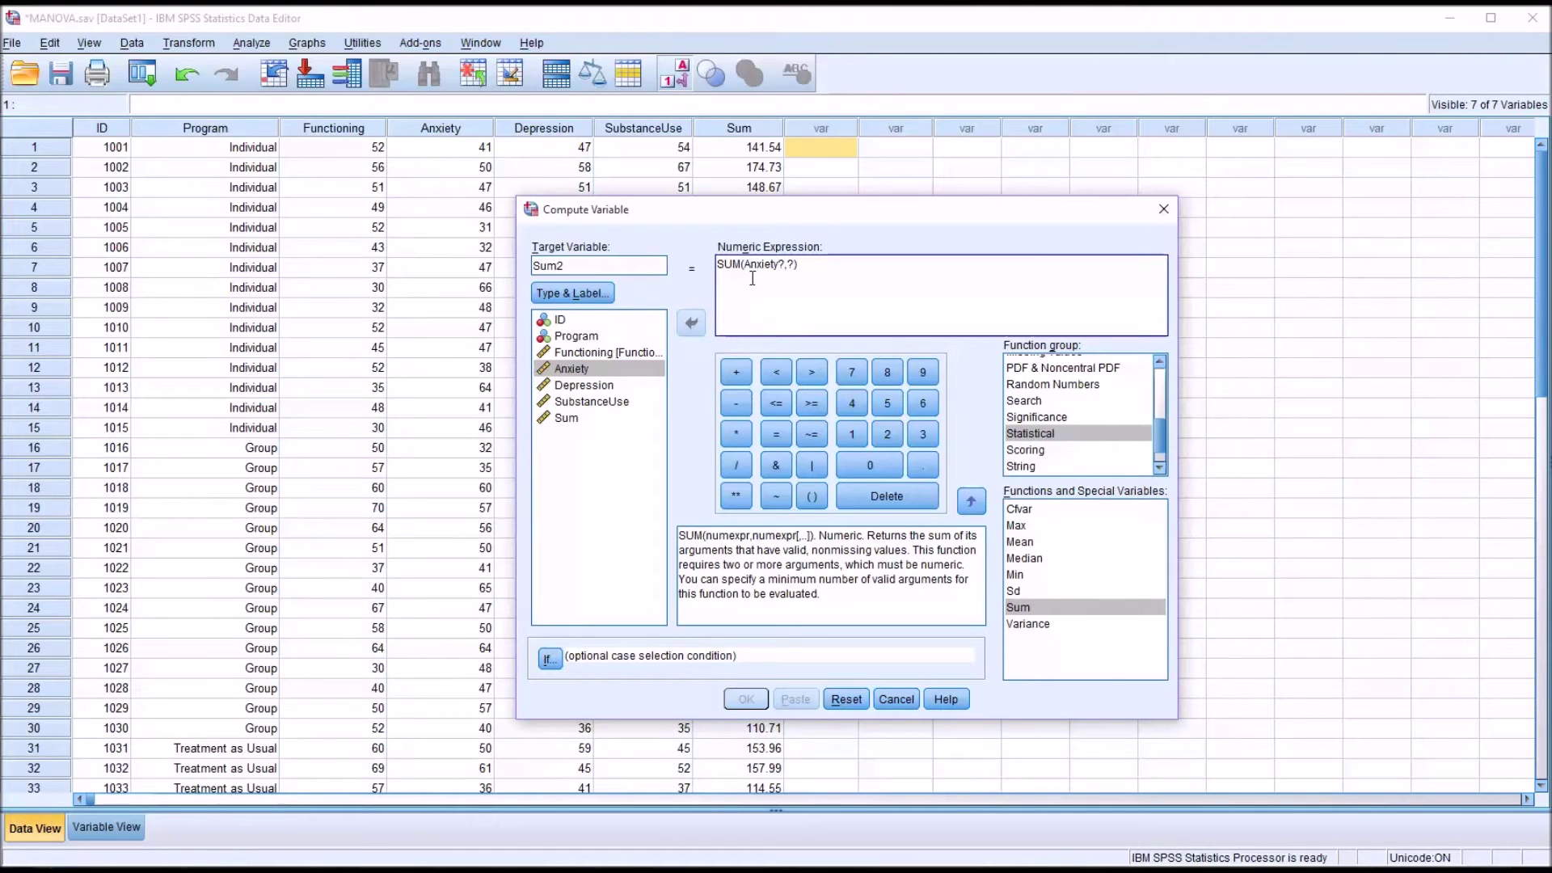
drag(585, 392, 785, 275)
key(Delete)
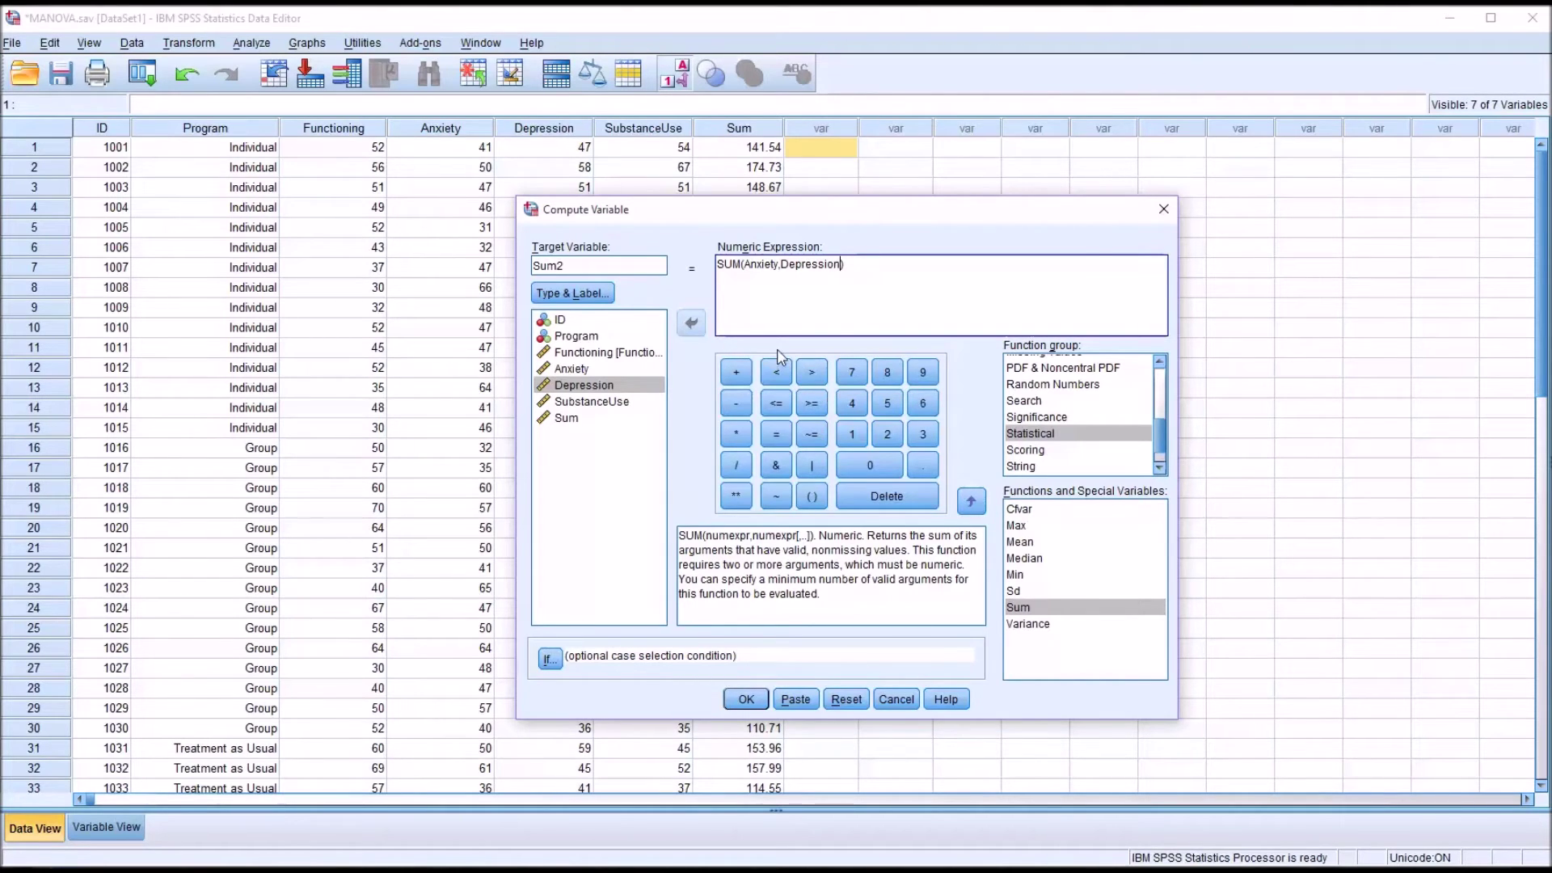
drag(582, 402, 845, 273)
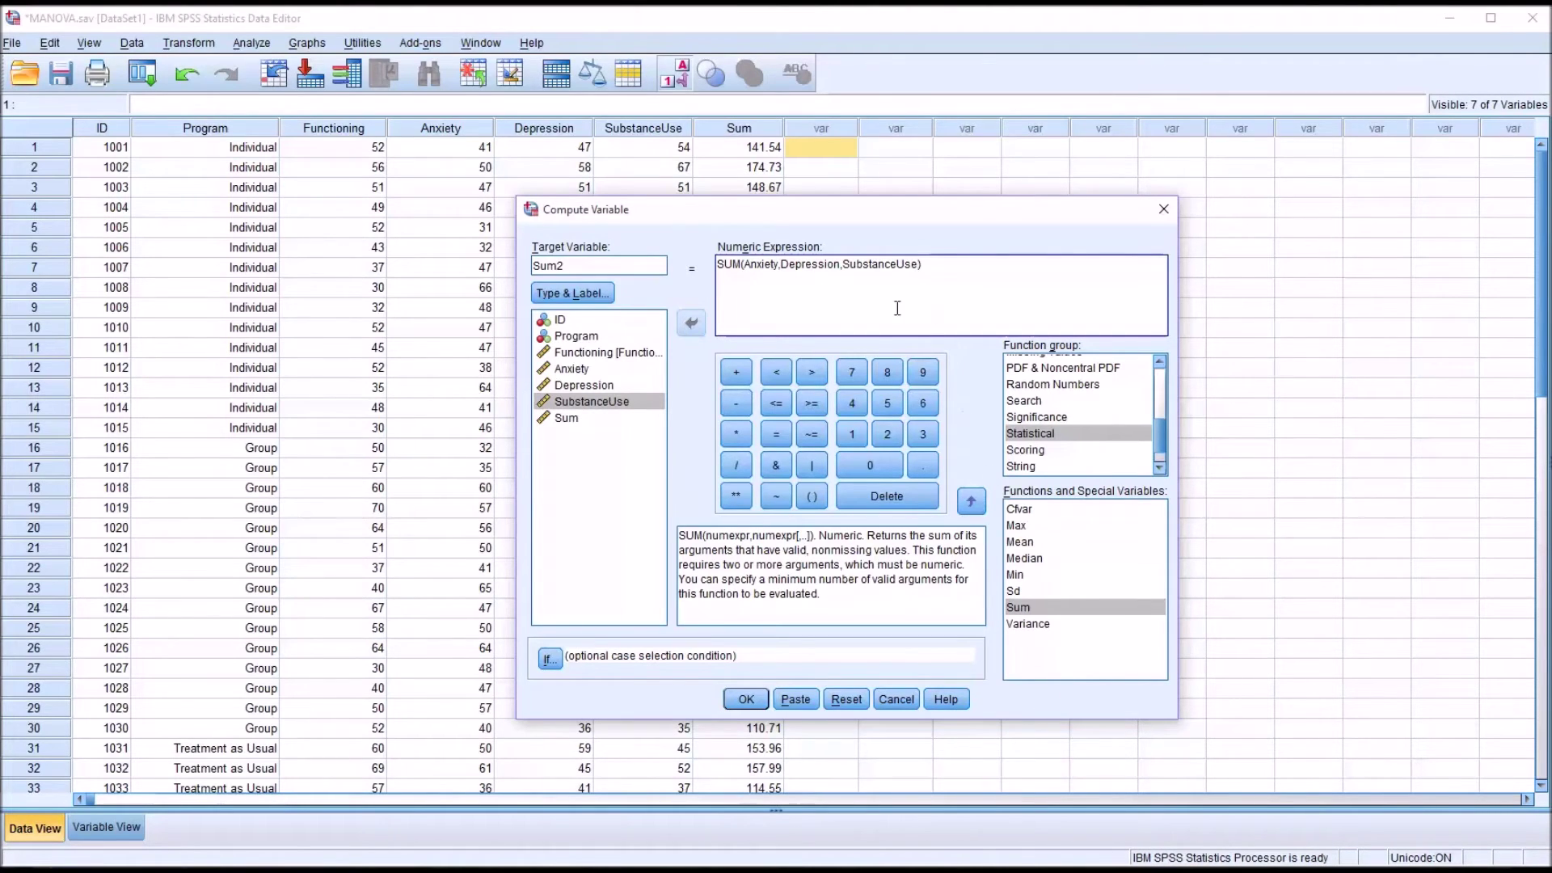
click(745, 700)
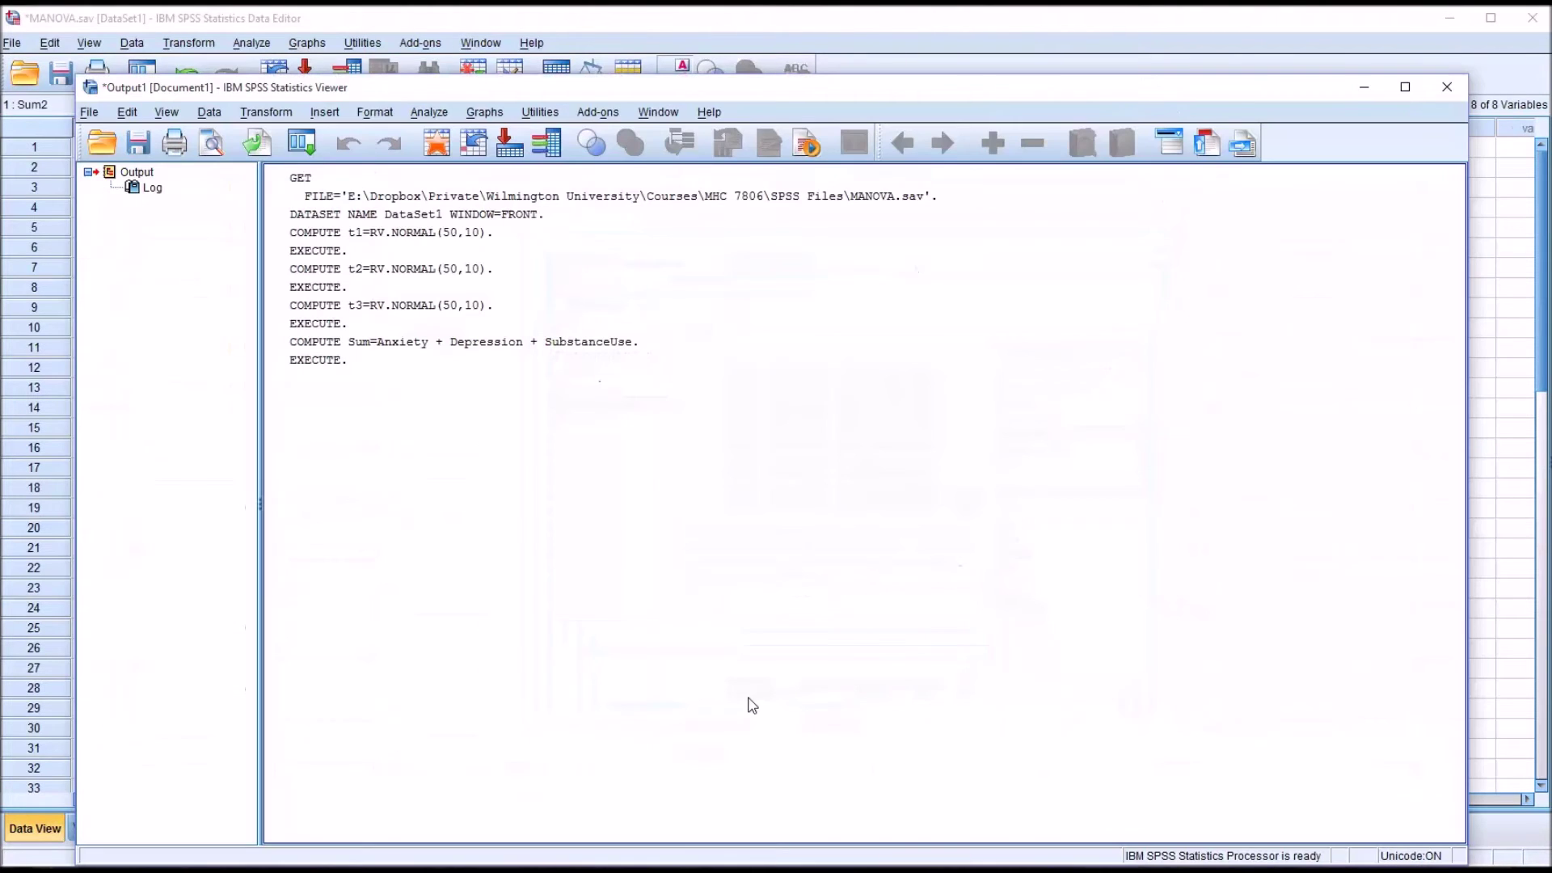
Compare row 1's Sum and Sum2 values in the data grid to confirm they match
click(936, 40)
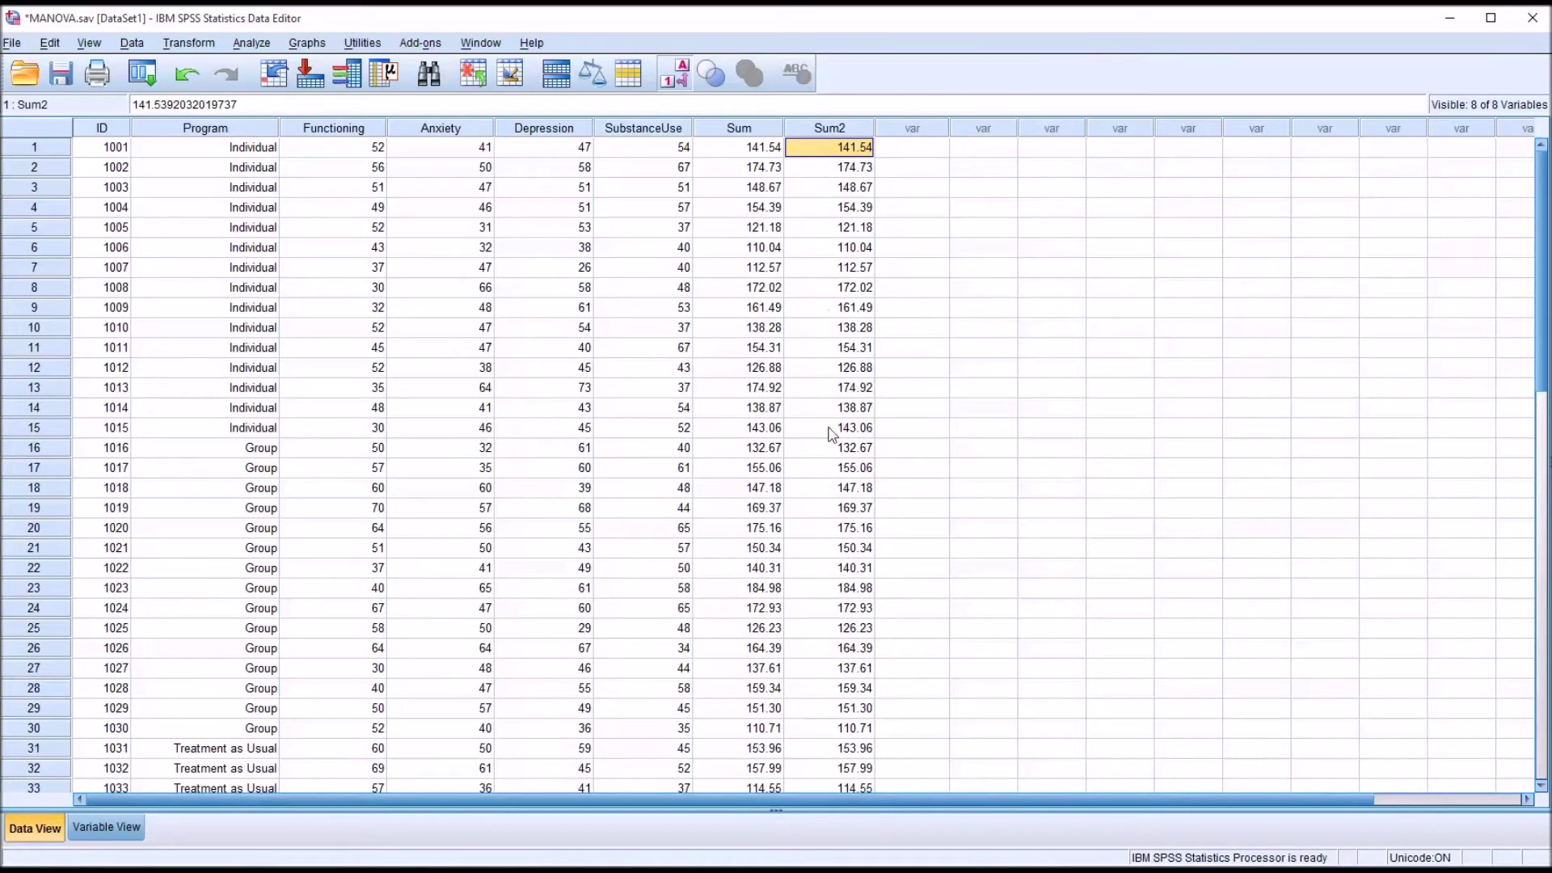
click(732, 130)
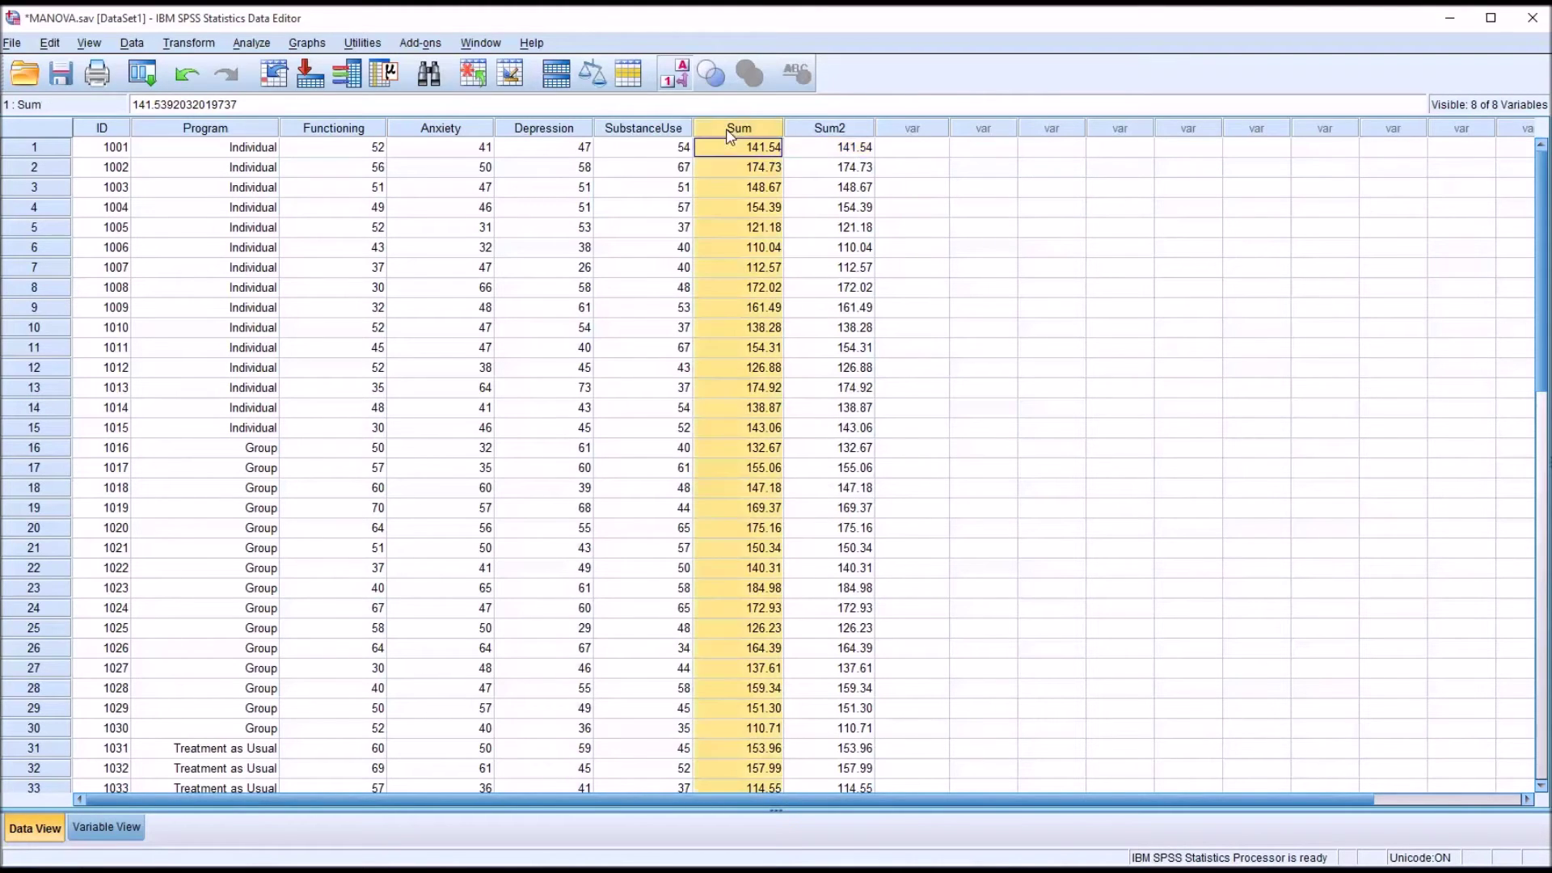
click(797, 129)
click(814, 154)
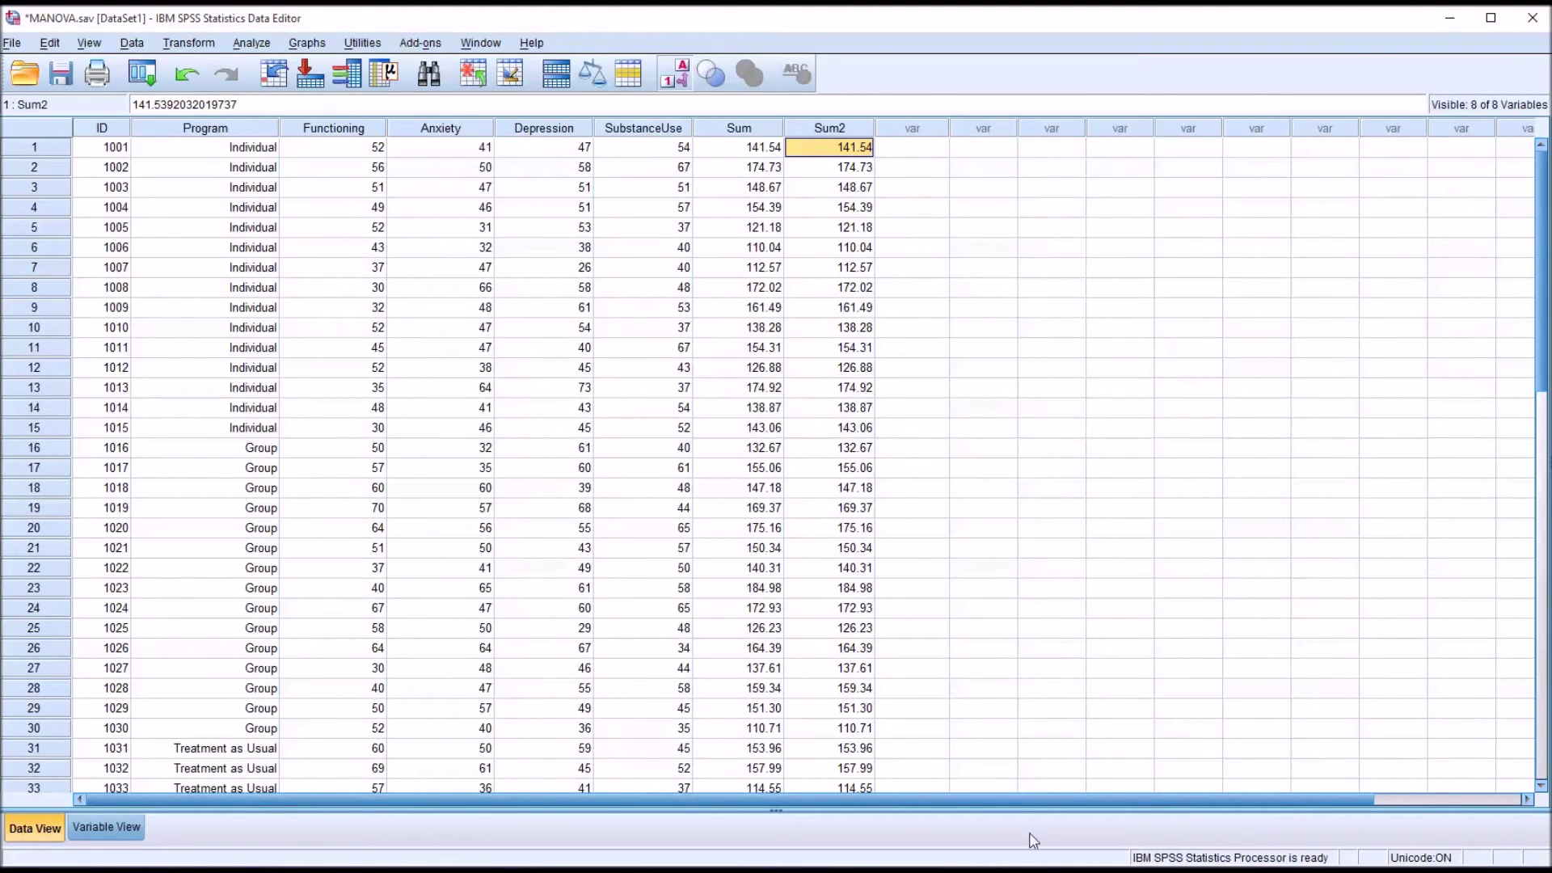
click(727, 131)
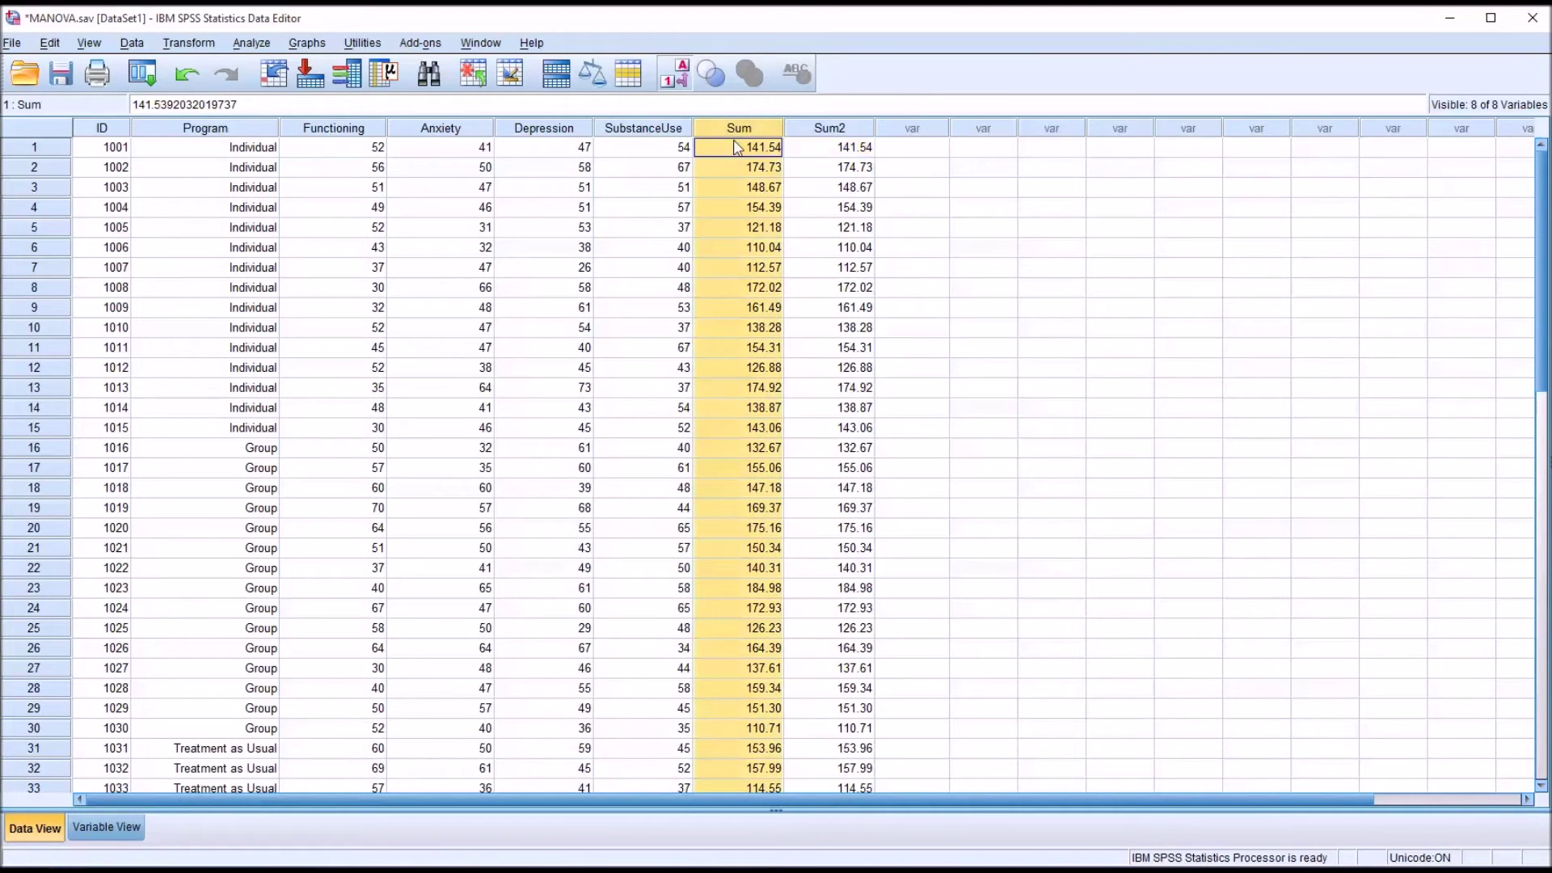
click(737, 148)
click(808, 156)
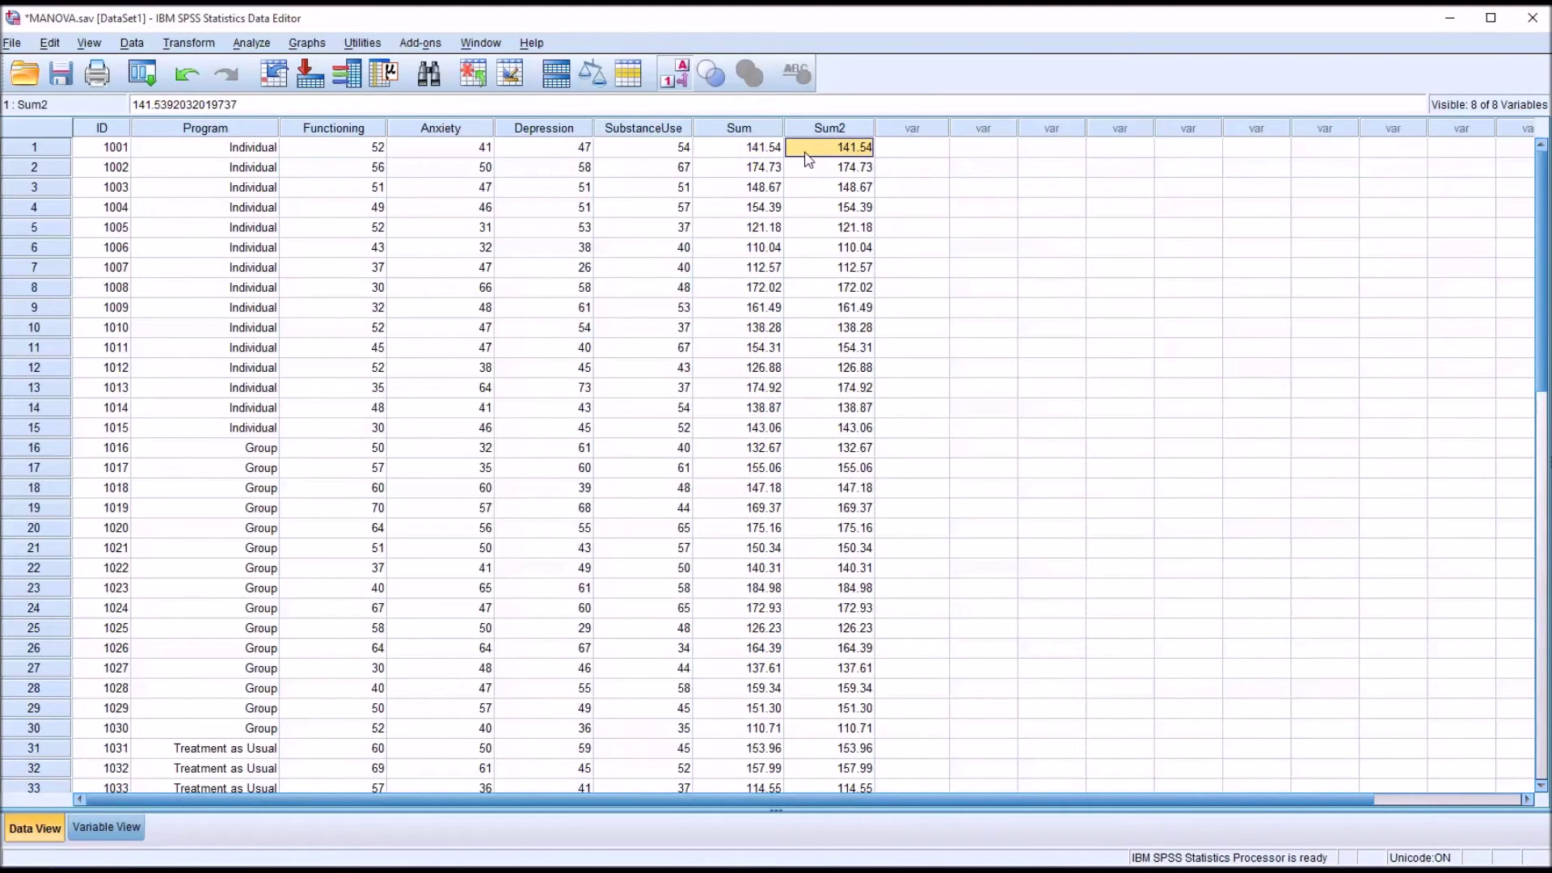
click(707, 153)
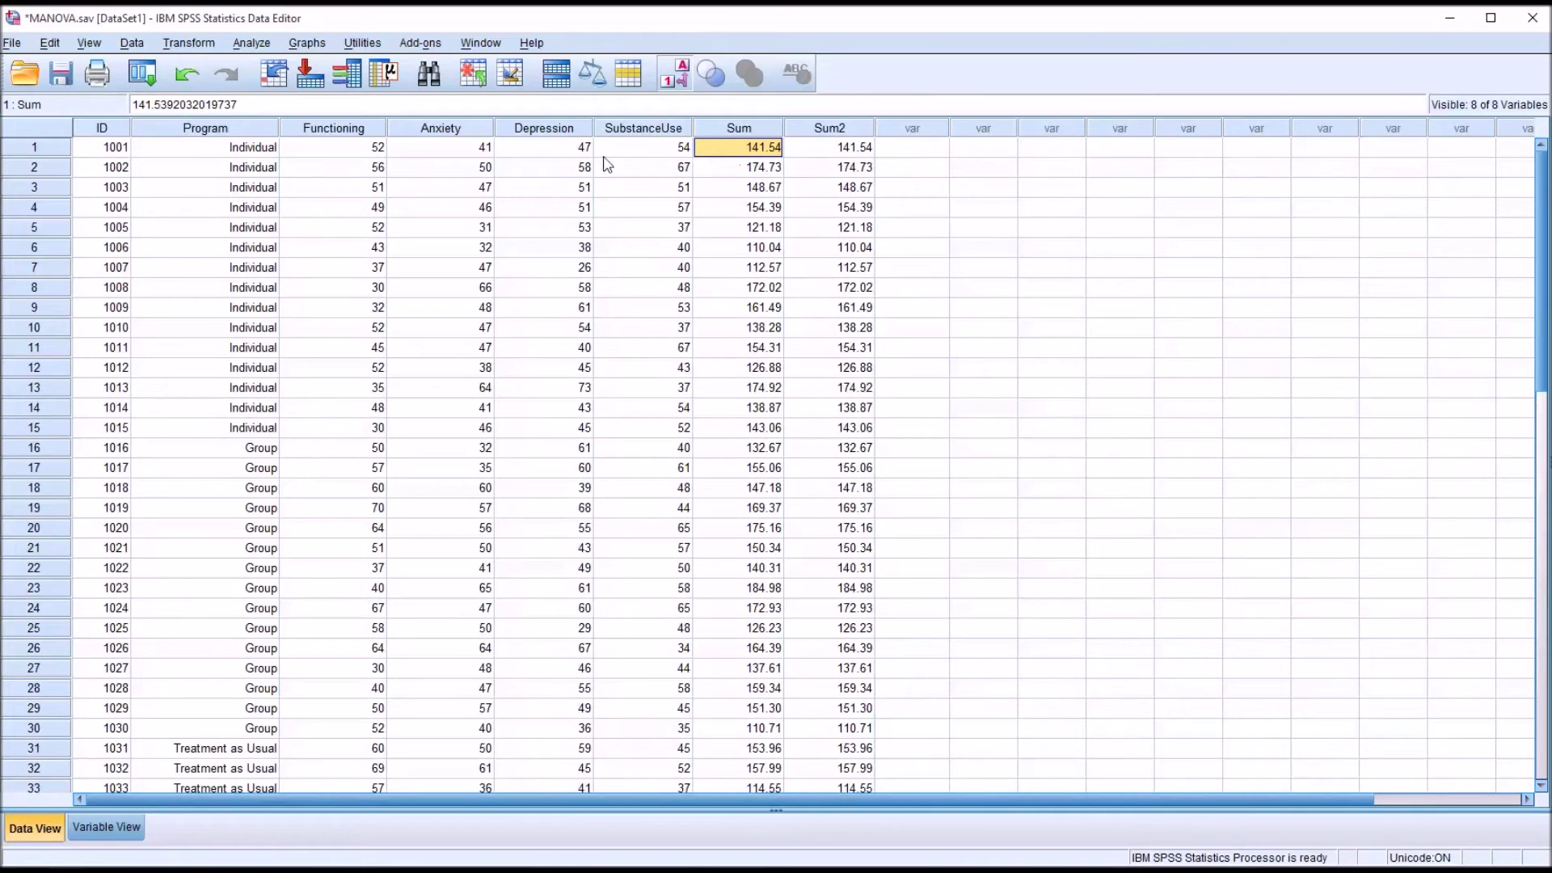
click(887, 154)
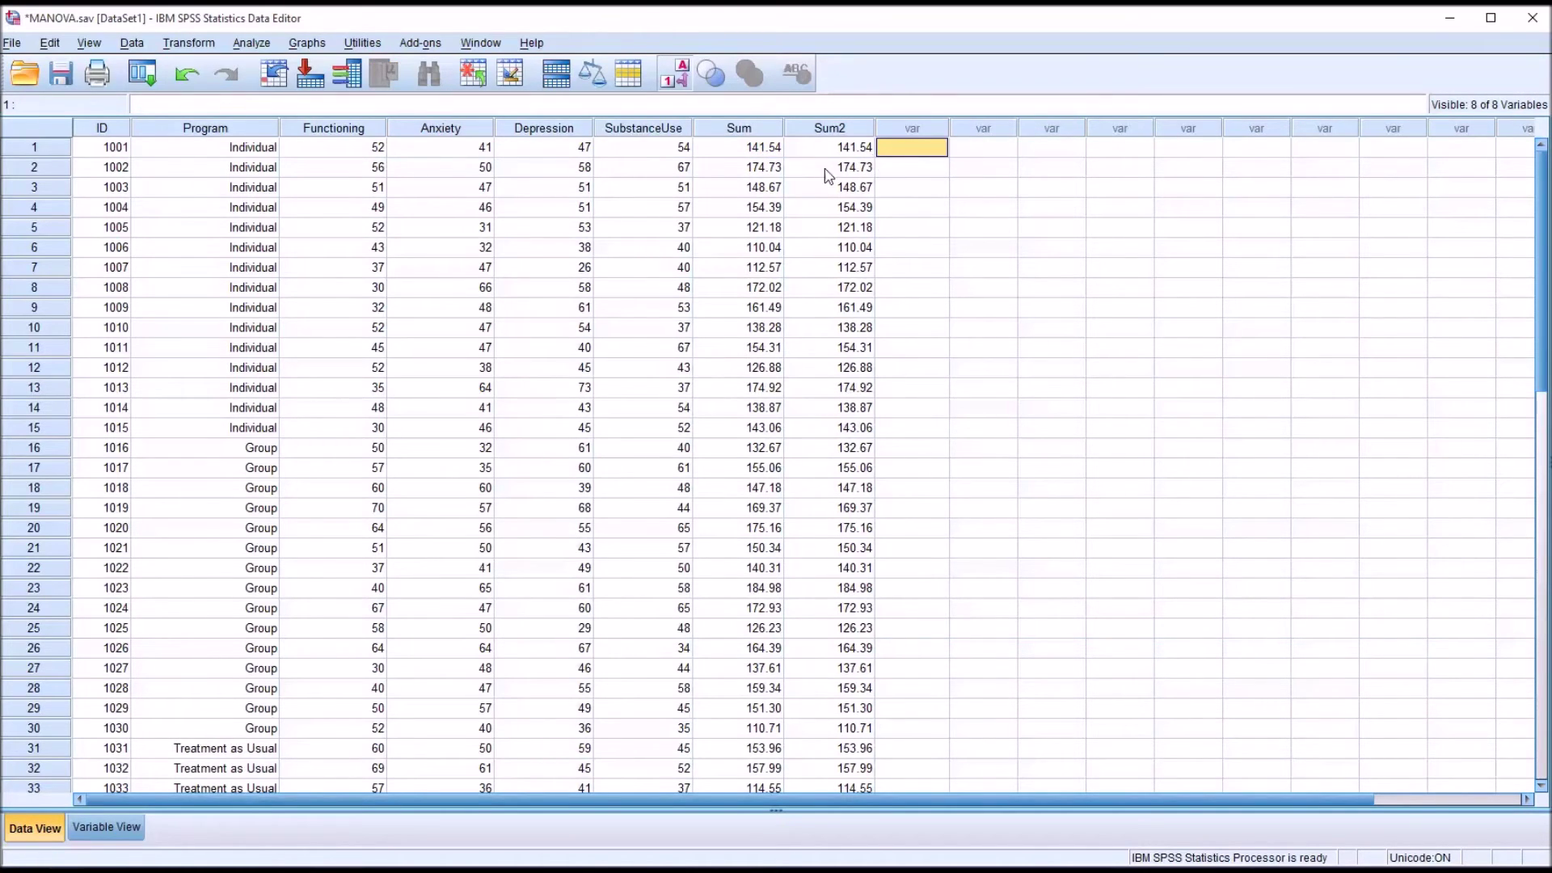
click(184, 45)
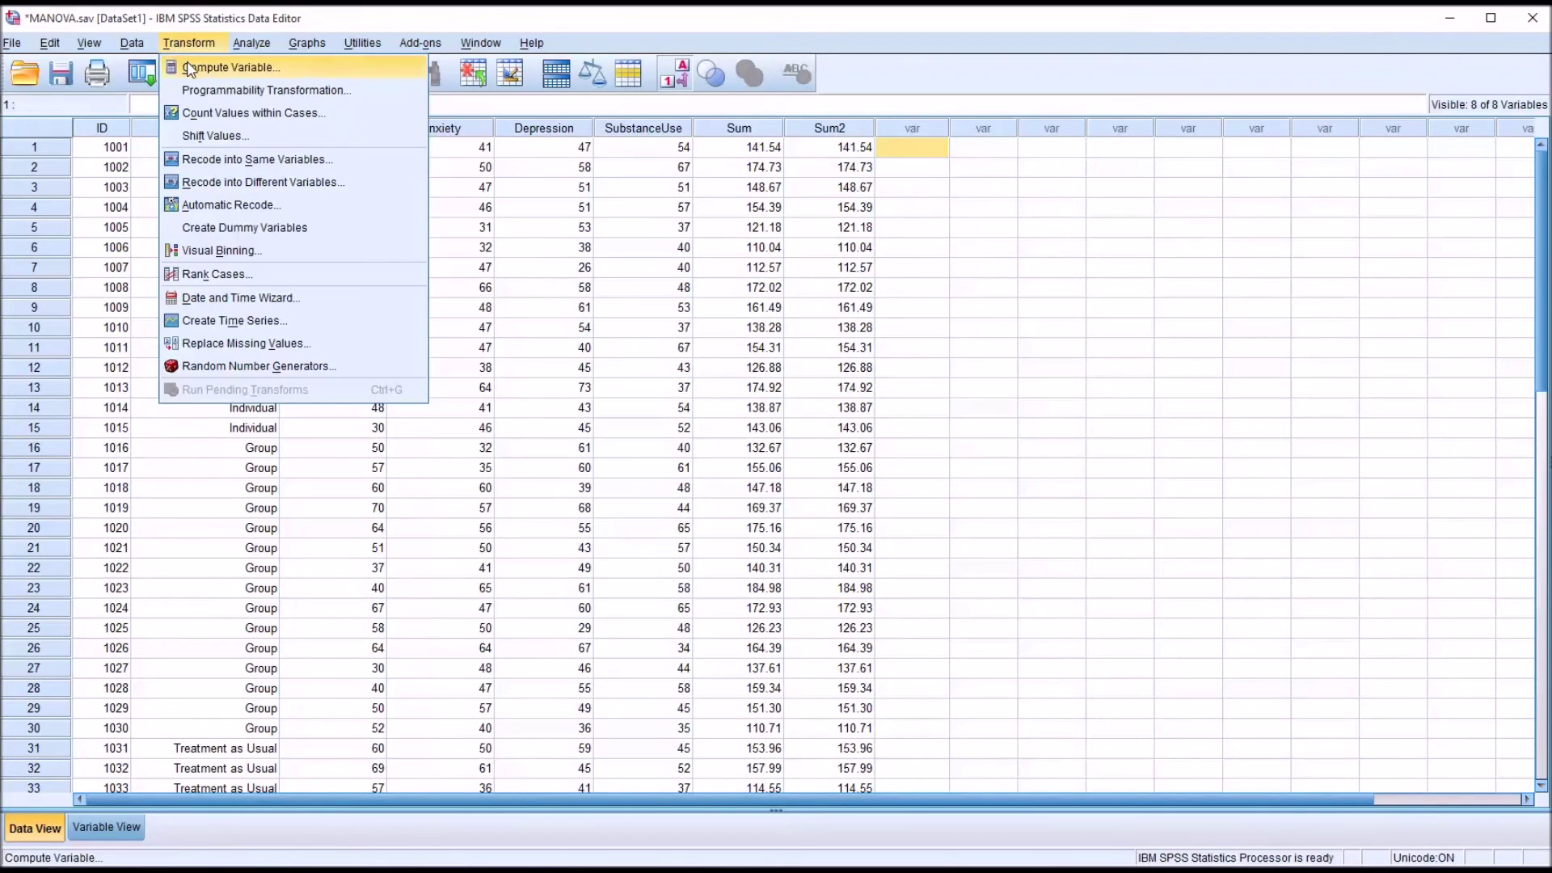
Replace the old Sum expression and compute Mean as MEAN(Anxiety,Depression,SubstanceUse)
click(190, 68)
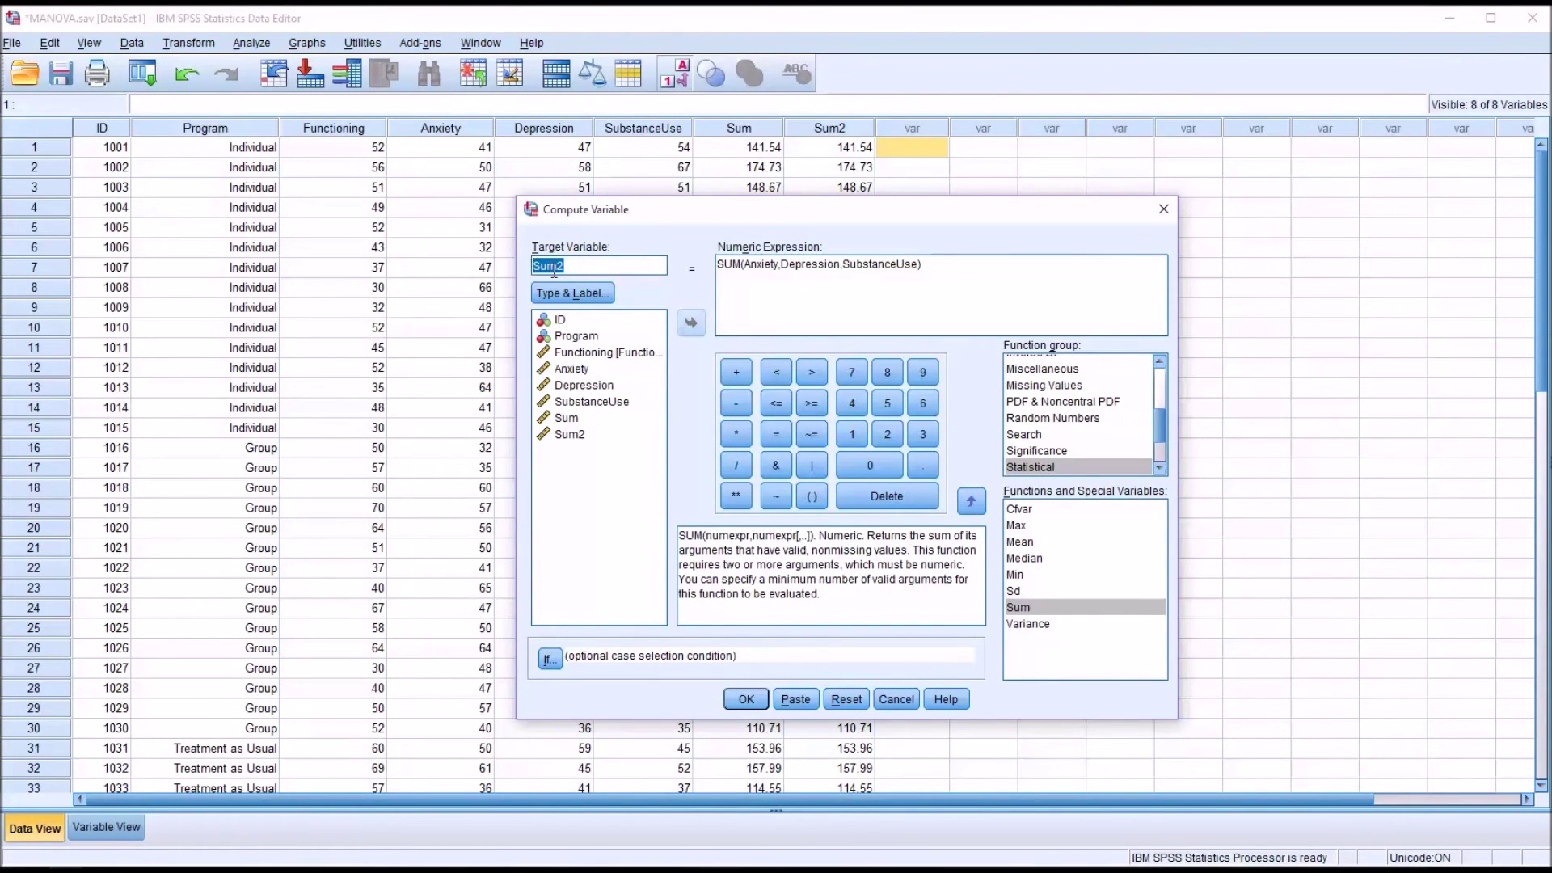
text(Mean)
click(922, 278)
triple_click(761, 285)
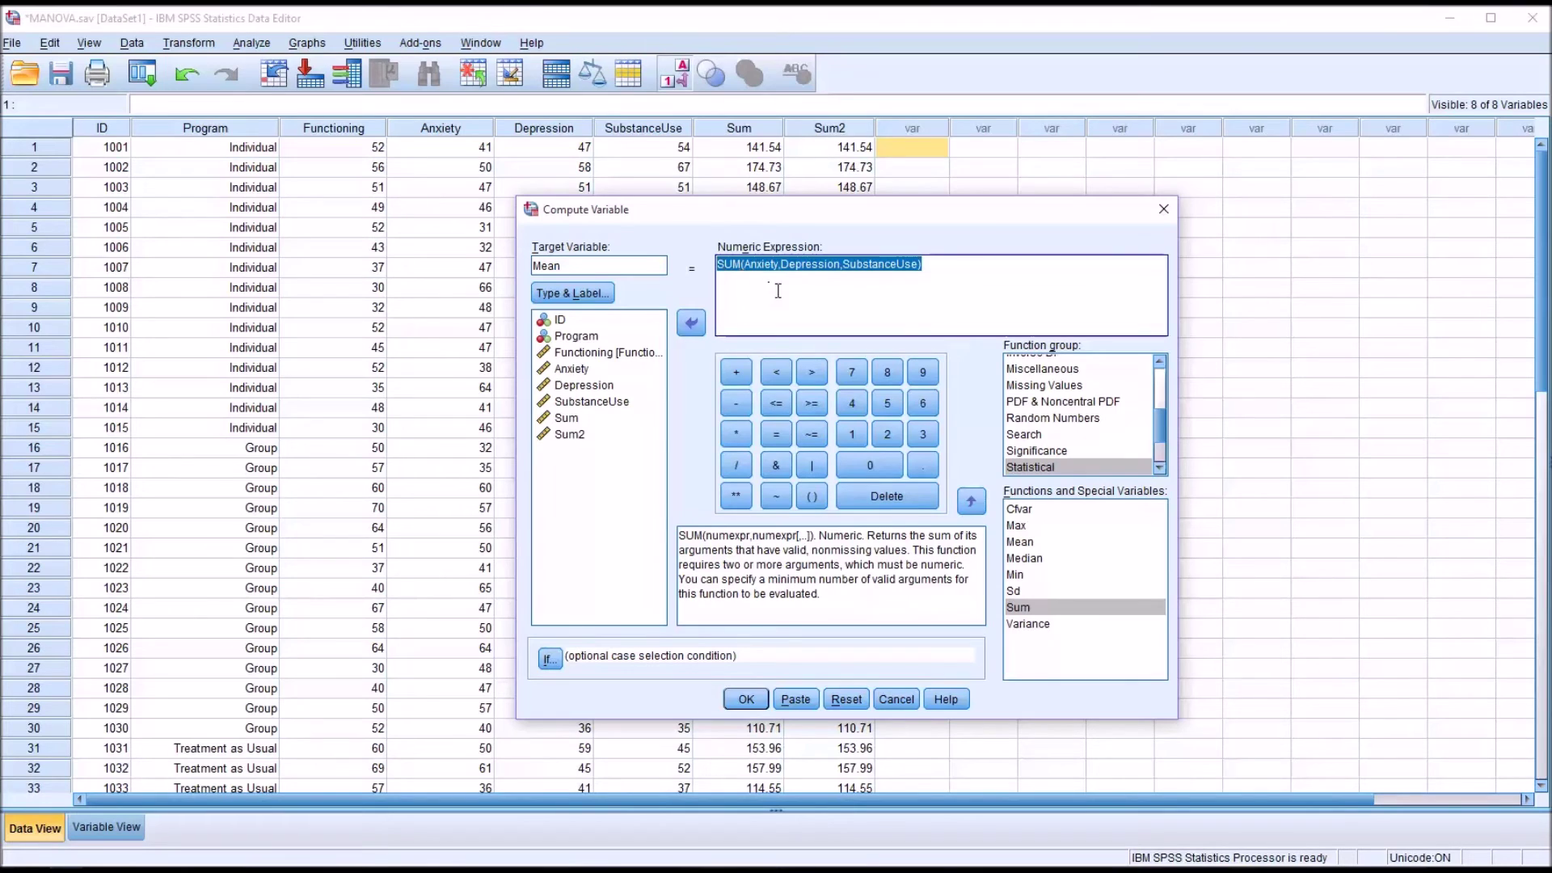
key(Delete)
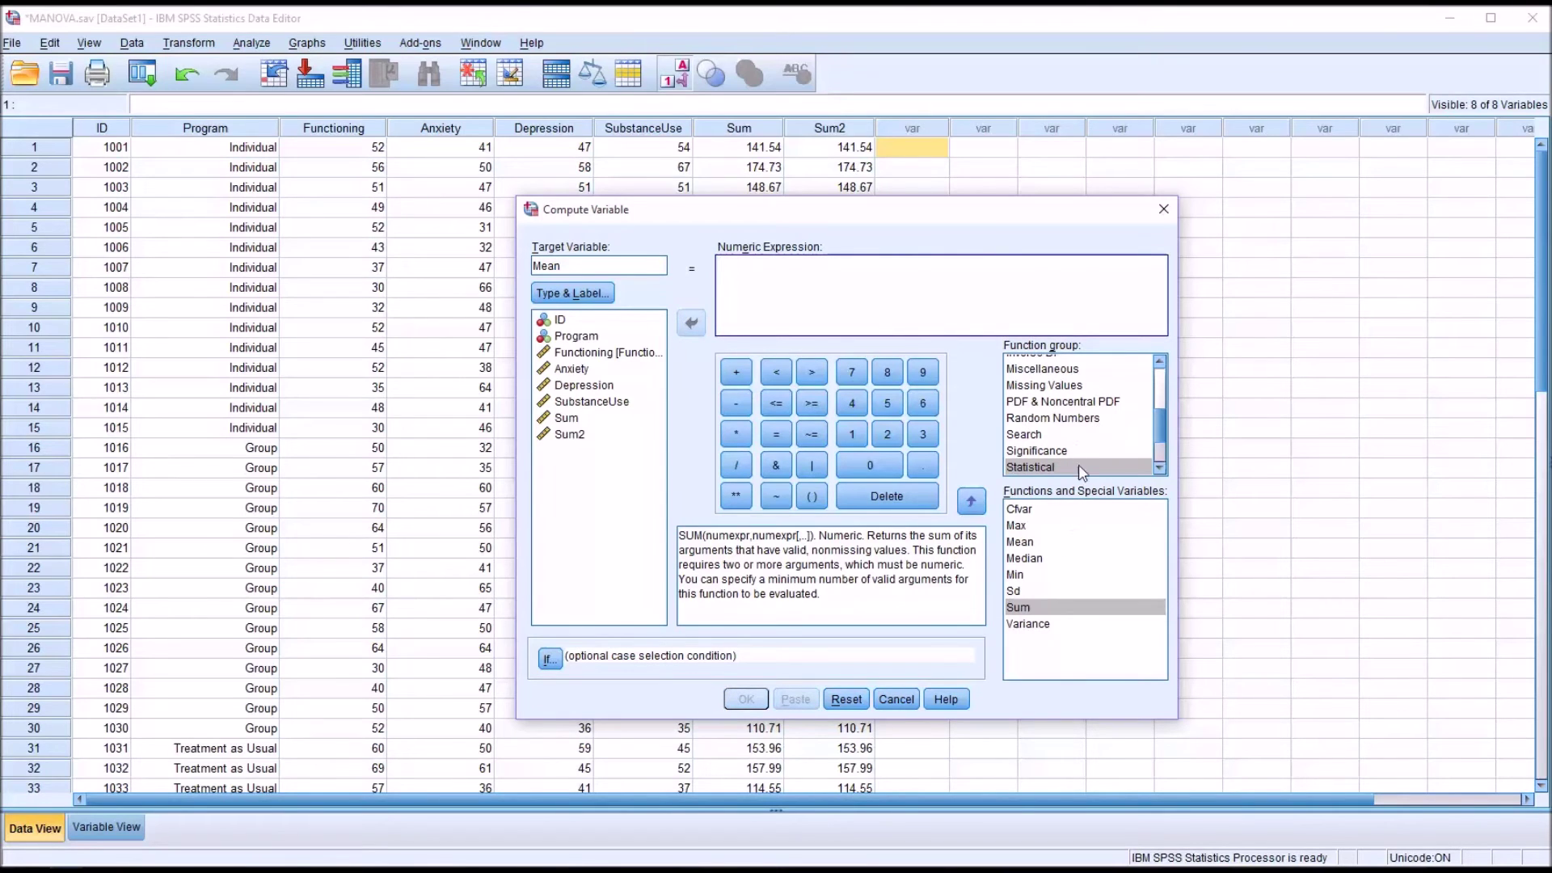
click(1034, 543)
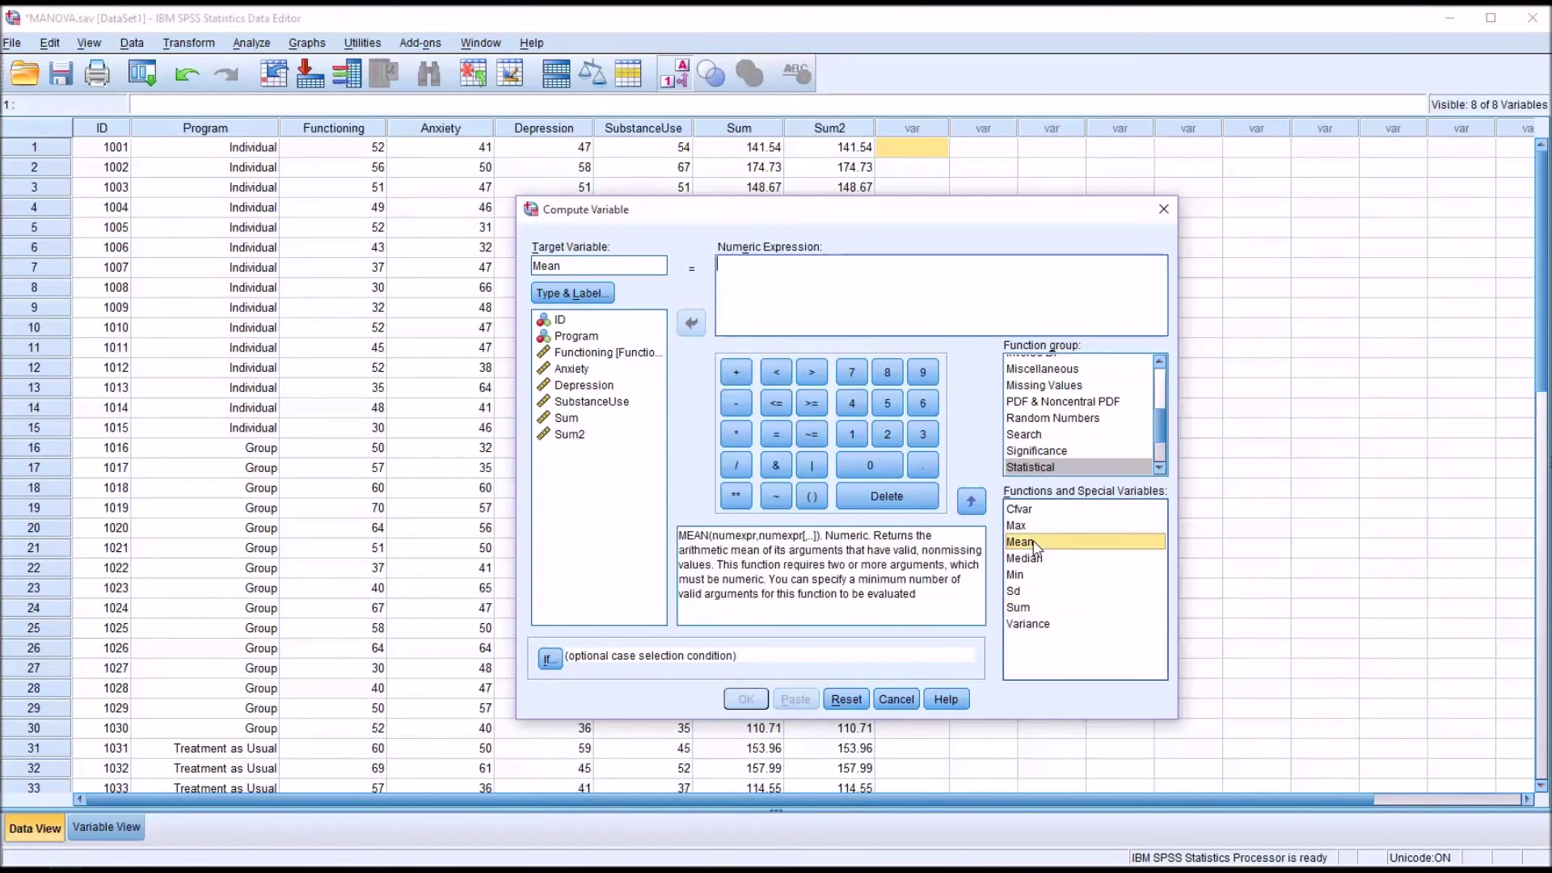
double_click(1034, 542)
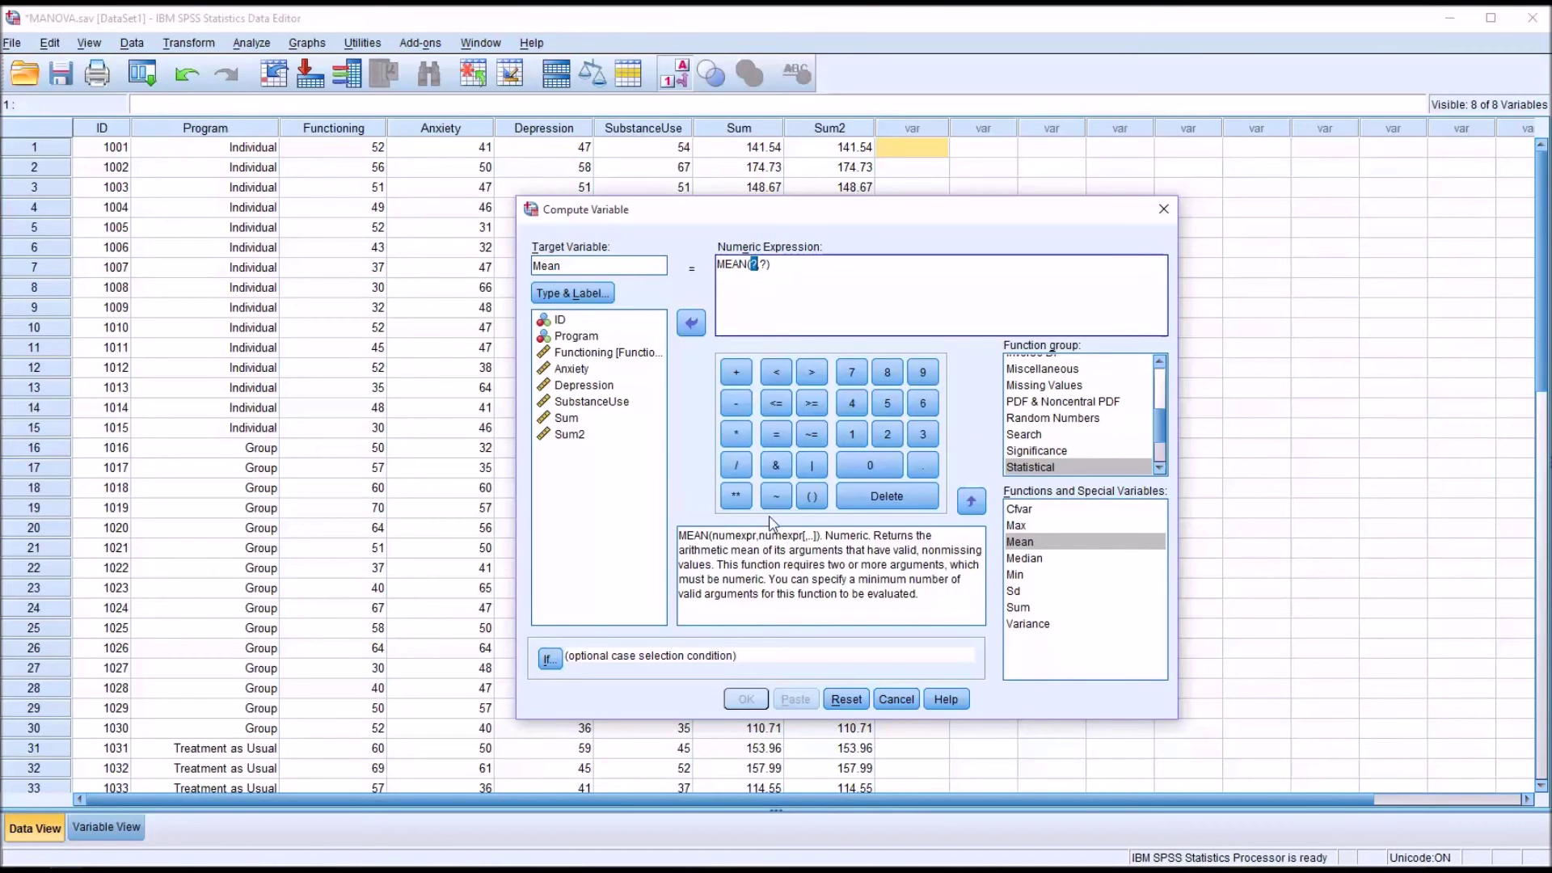
drag(588, 373, 753, 265)
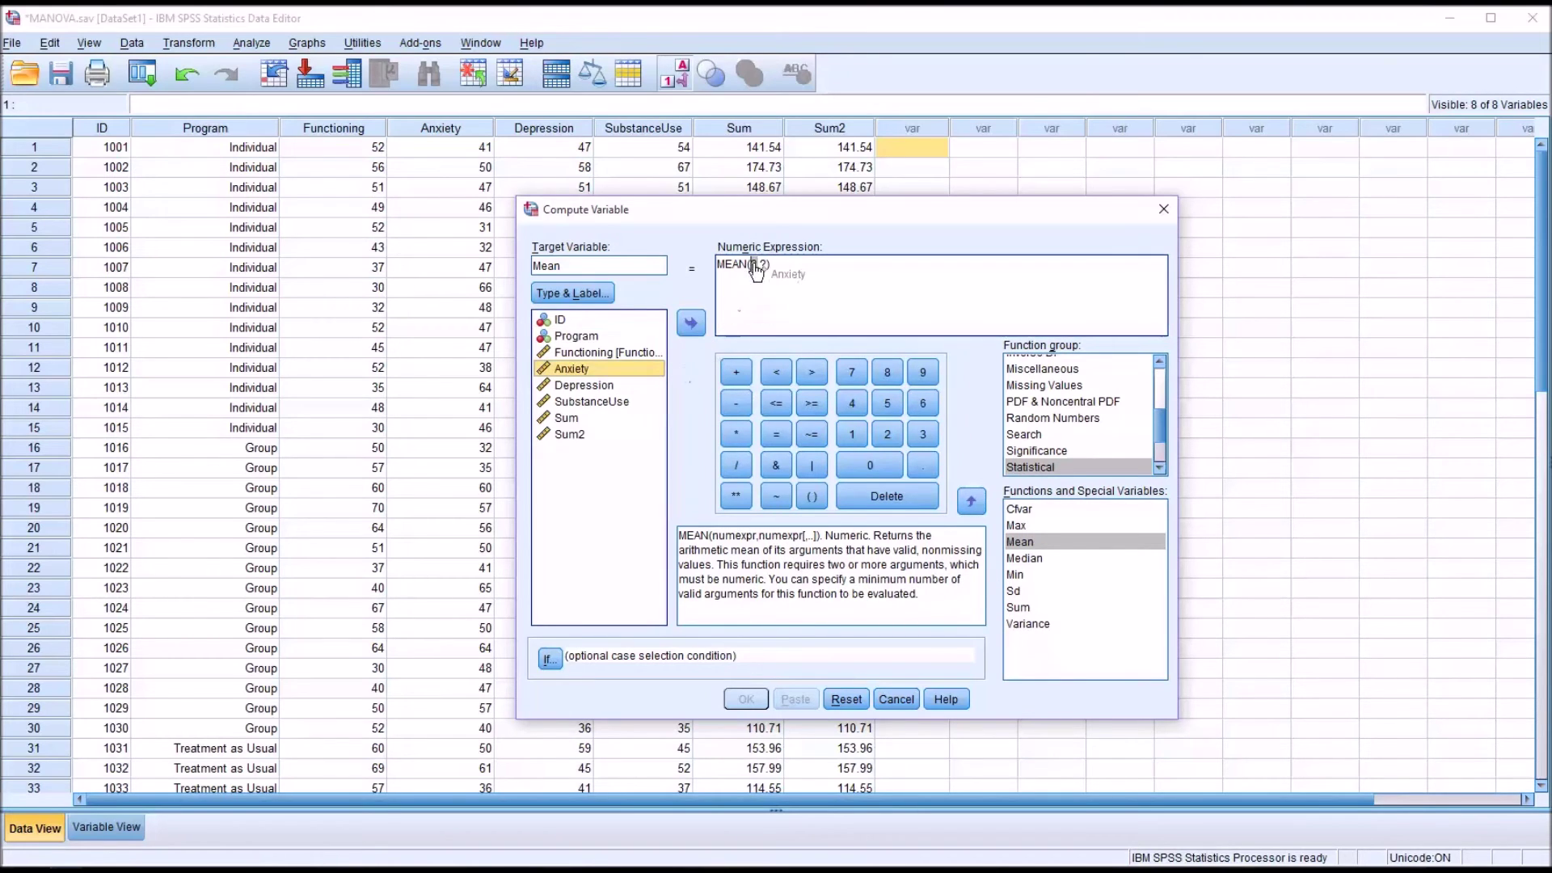
key(Delete)
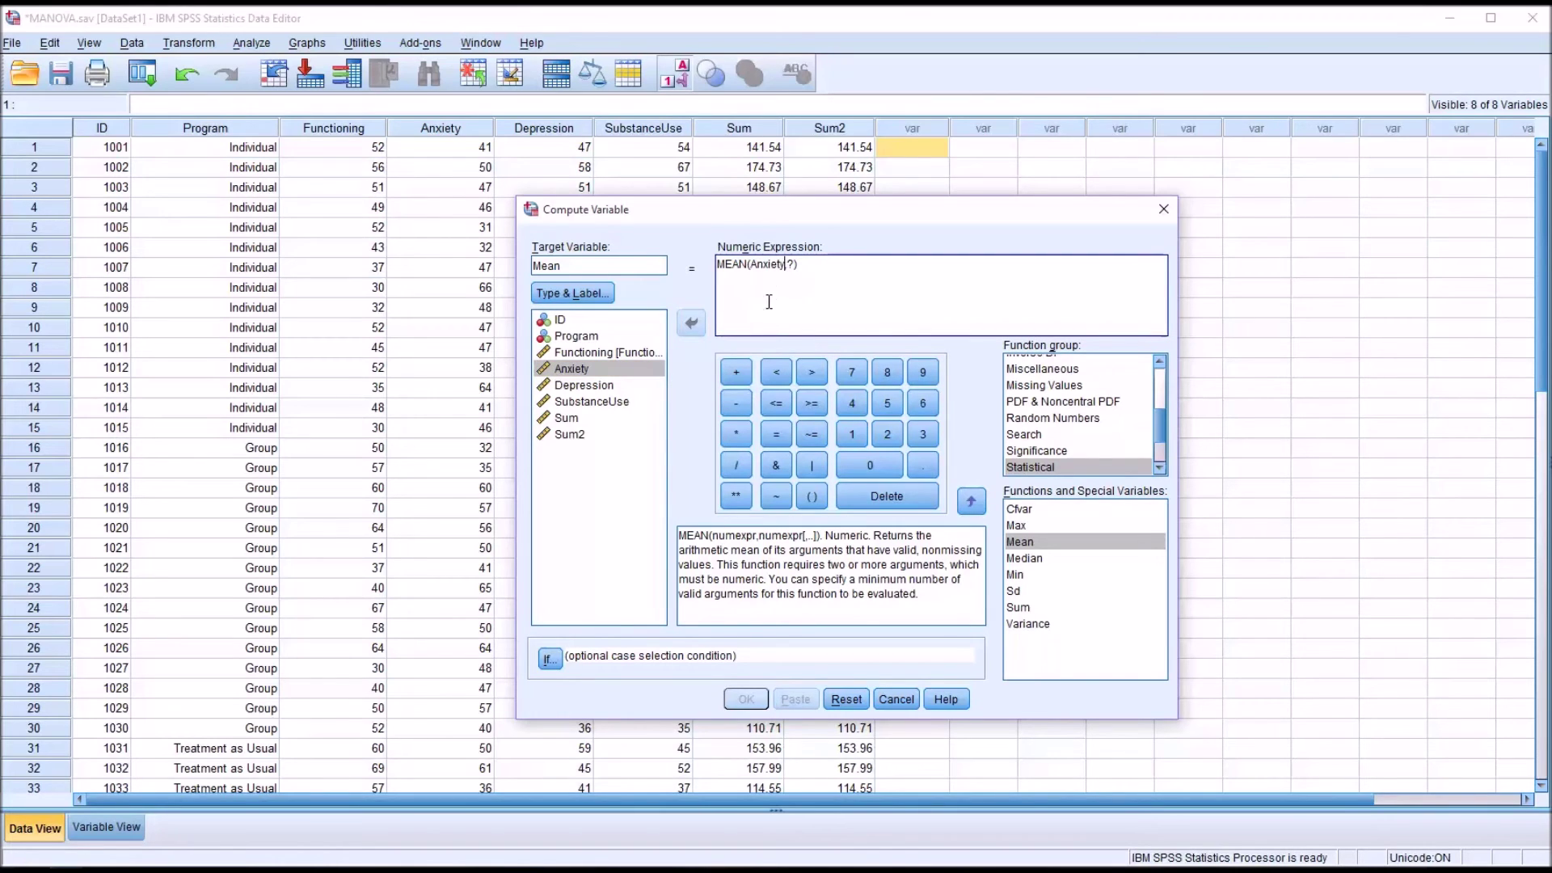
double_click(585, 387)
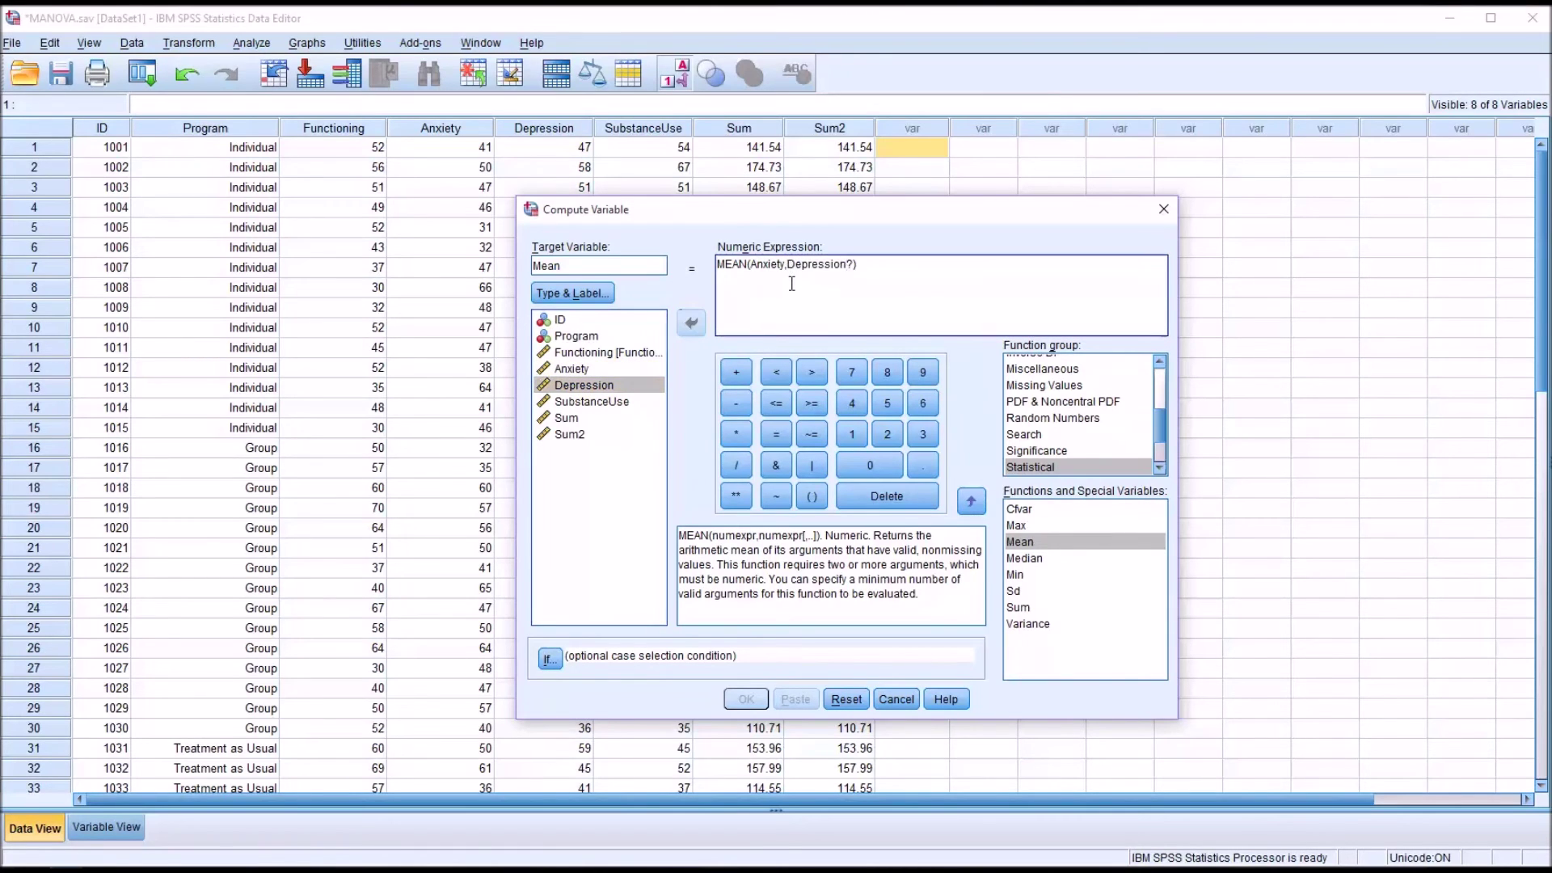
key(Delete)
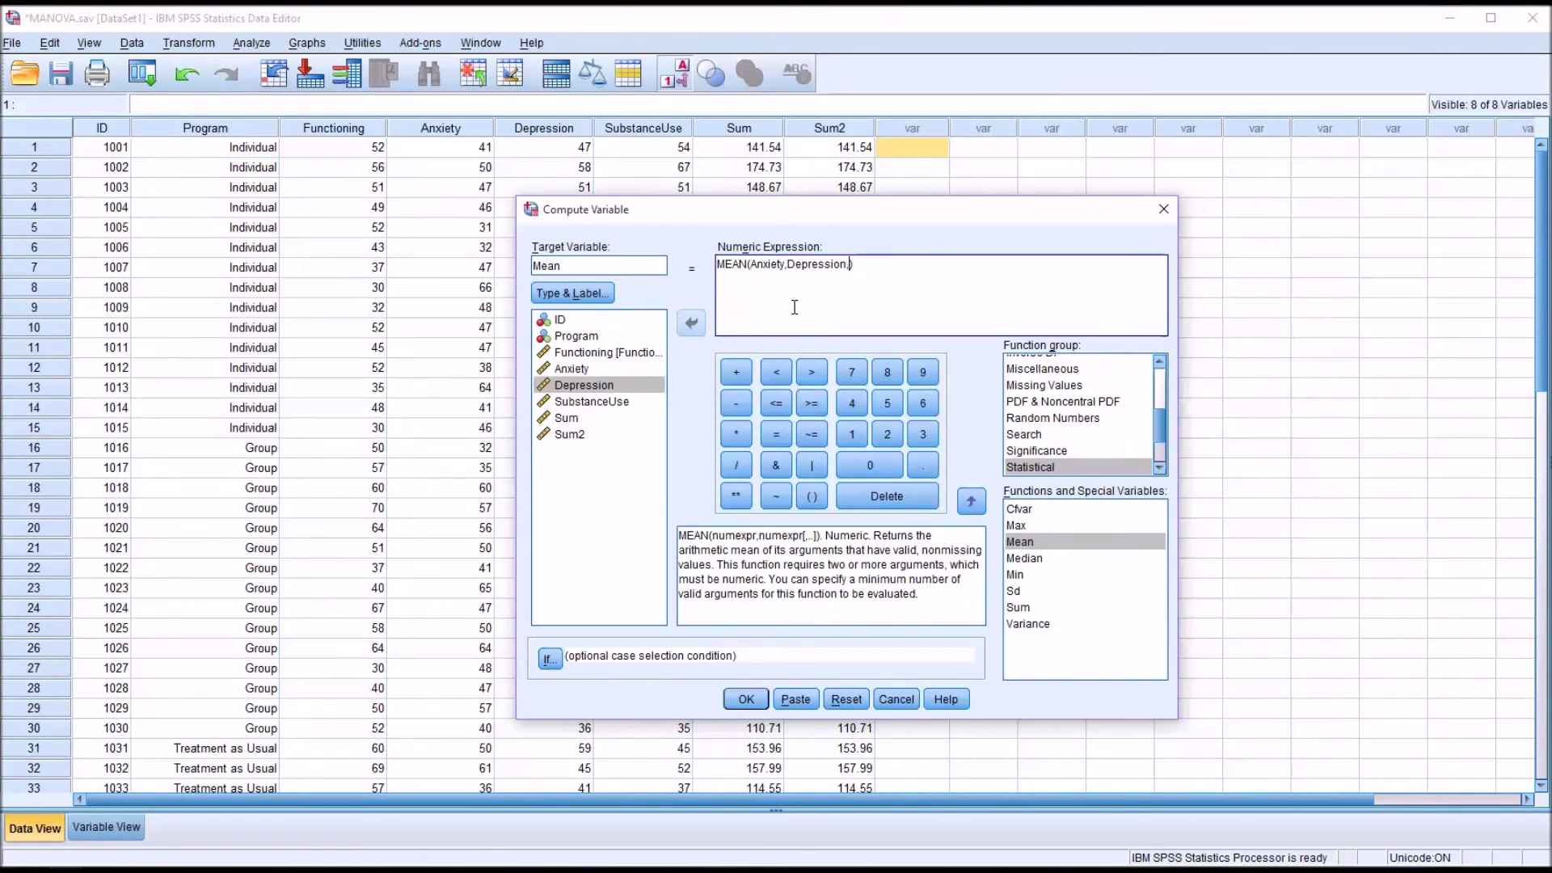
drag(607, 402, 848, 279)
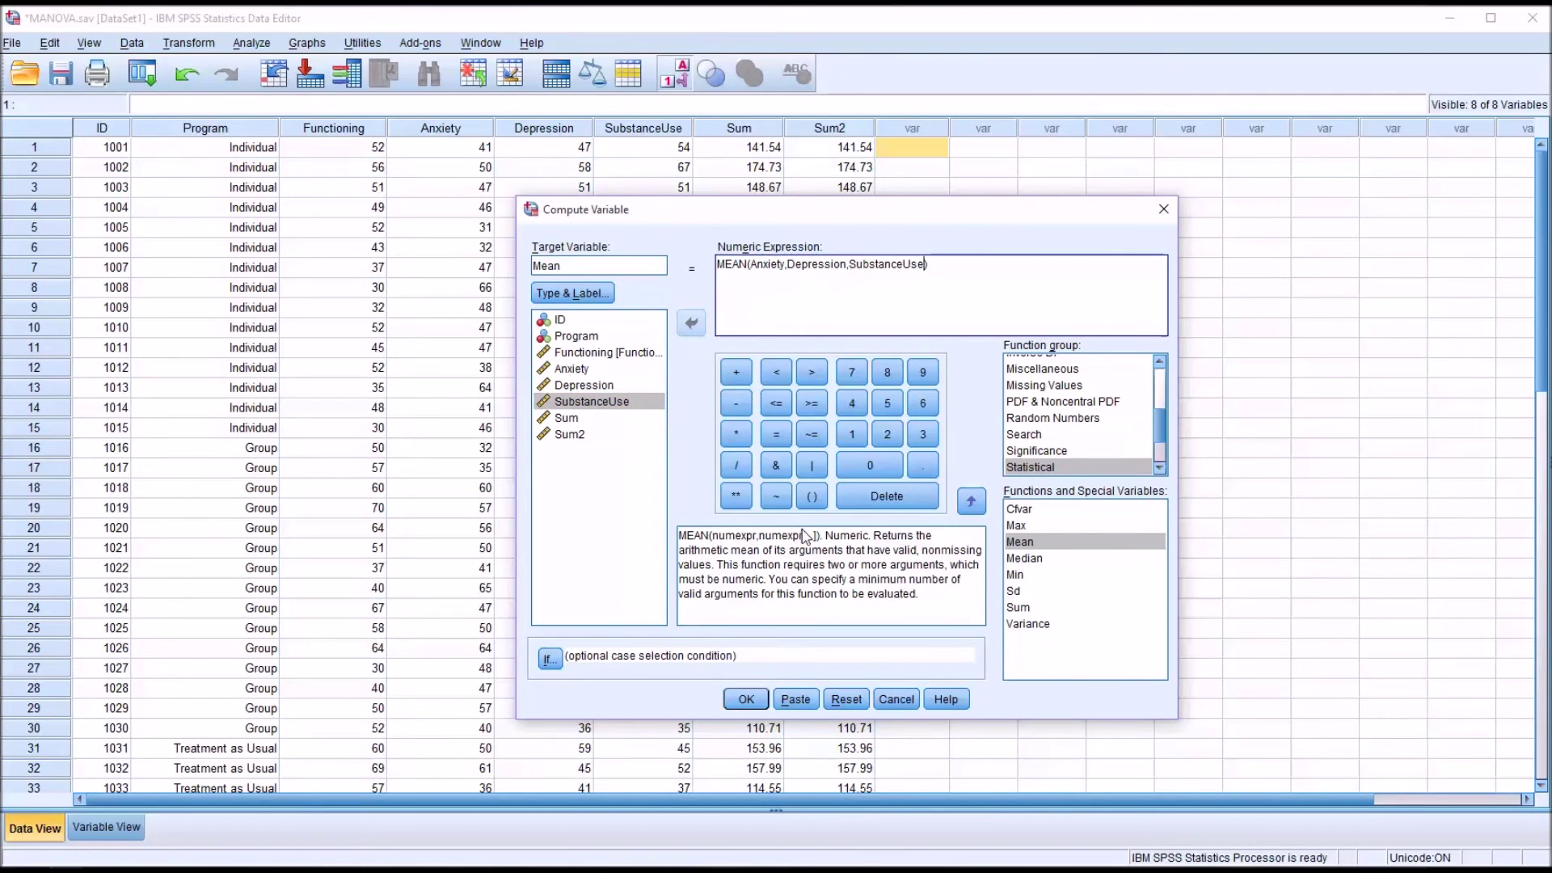
click(745, 700)
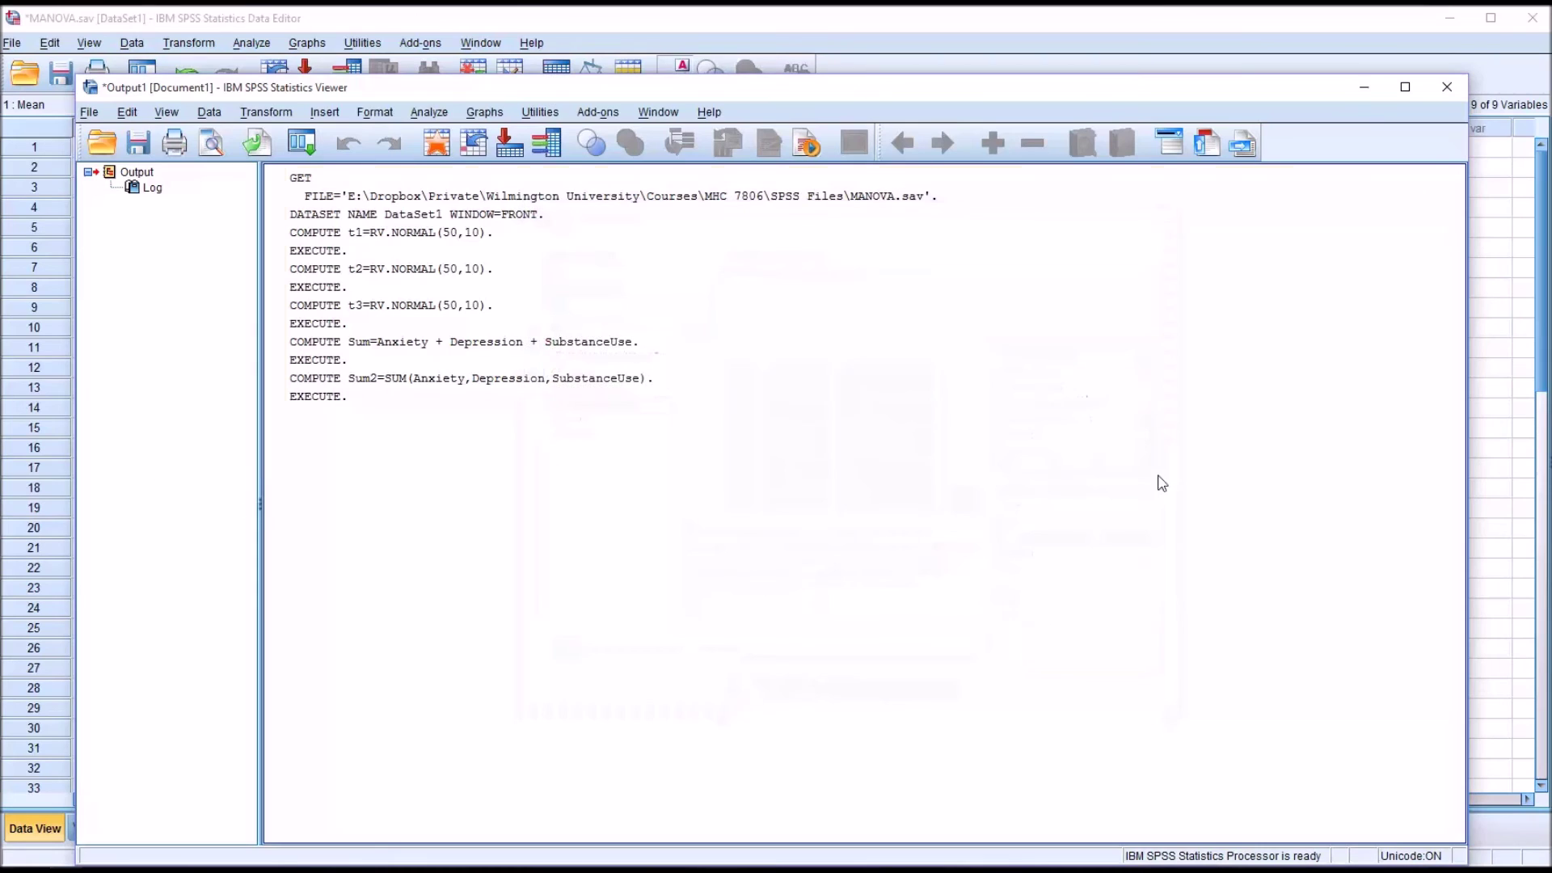
Bring the Data Editor forward to show the new Mean column, e.g., 47.18 for ID 1001
click(1086, 33)
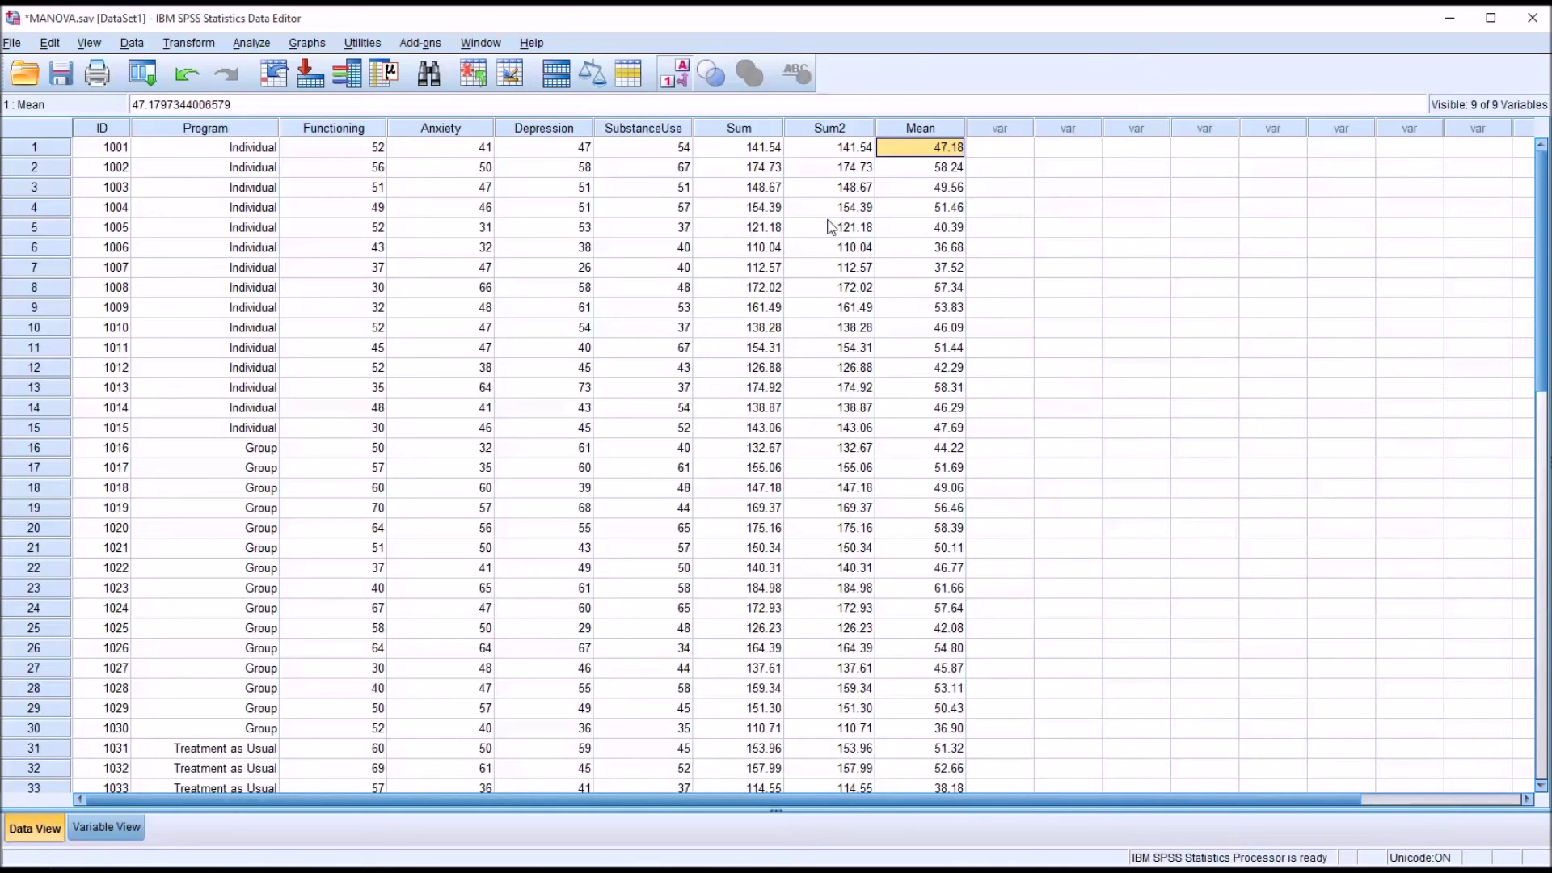
click(188, 43)
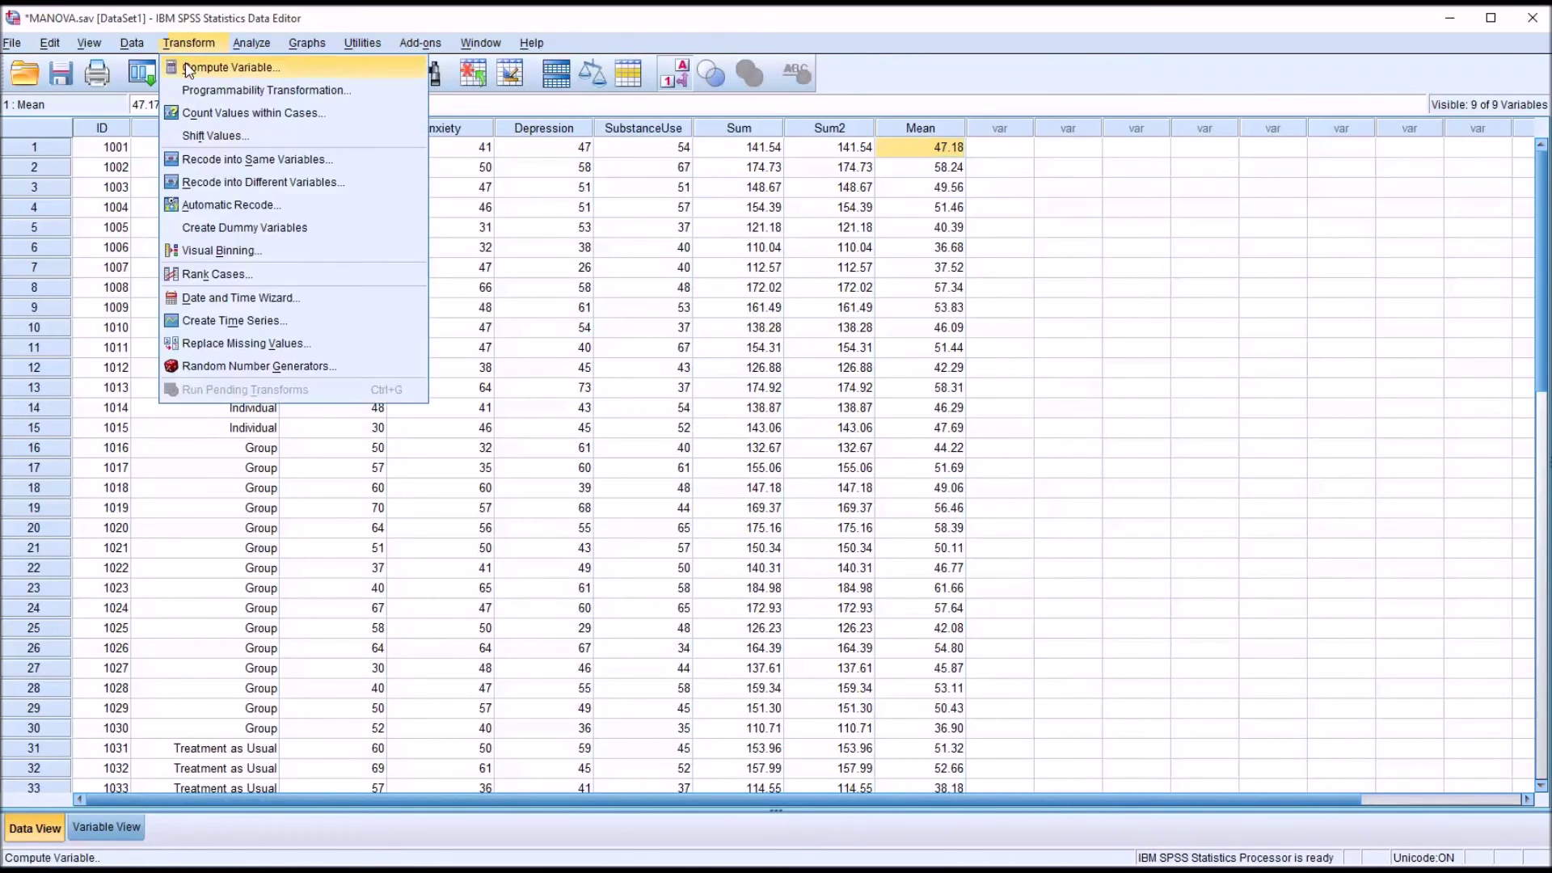
Compute Median as MEDIAN(Anxiety,Depression,SubstanceUse) by changing the target and swapping MEAN for MEDIAN
click(186, 64)
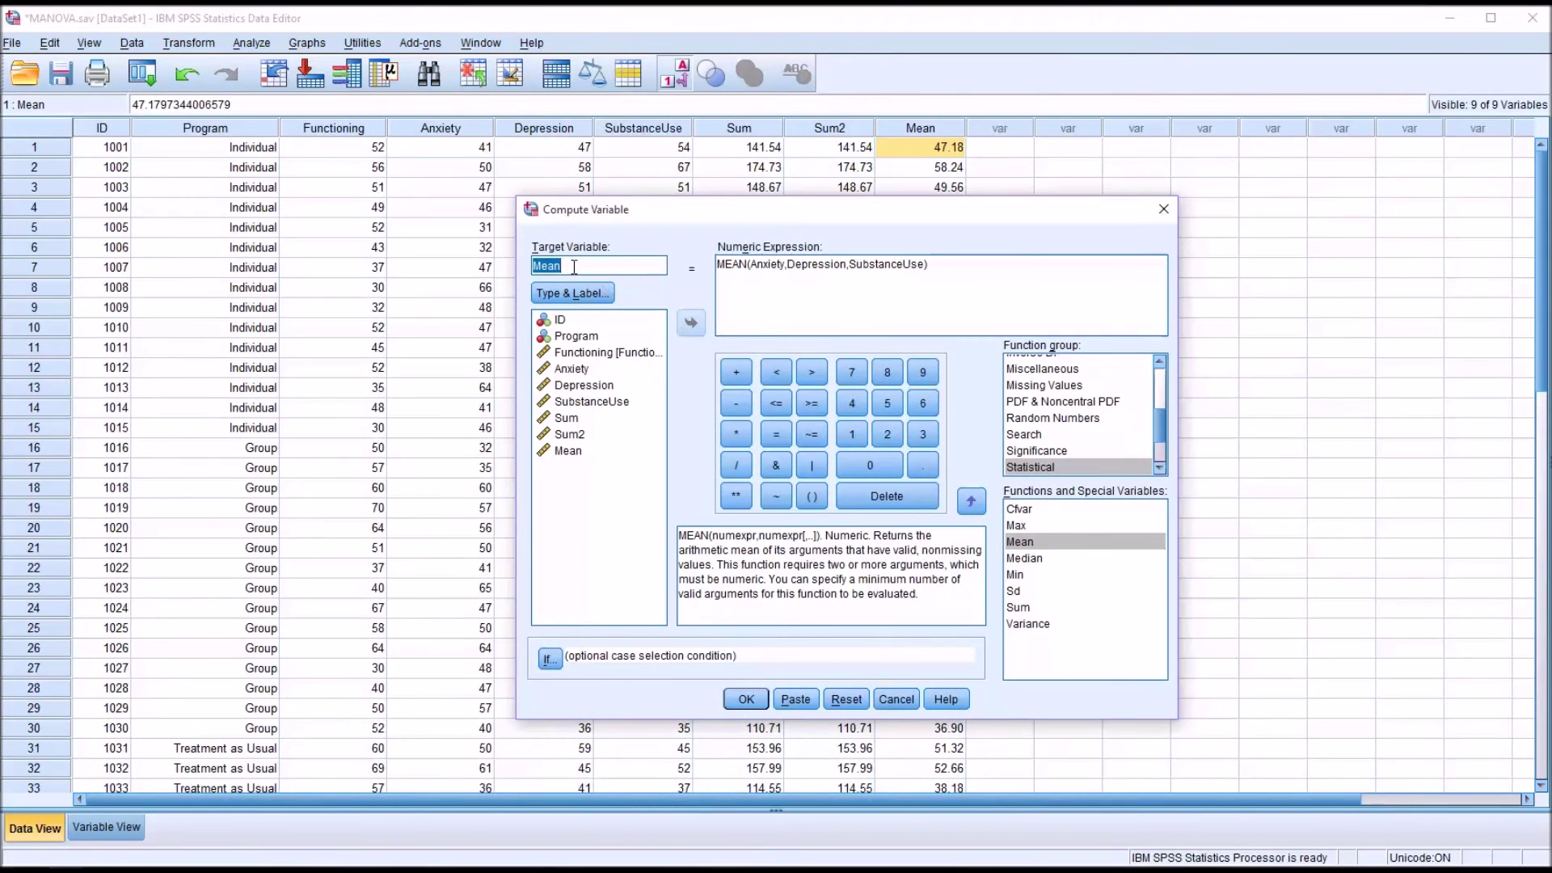
drag(574, 267, 550, 268)
click(1031, 561)
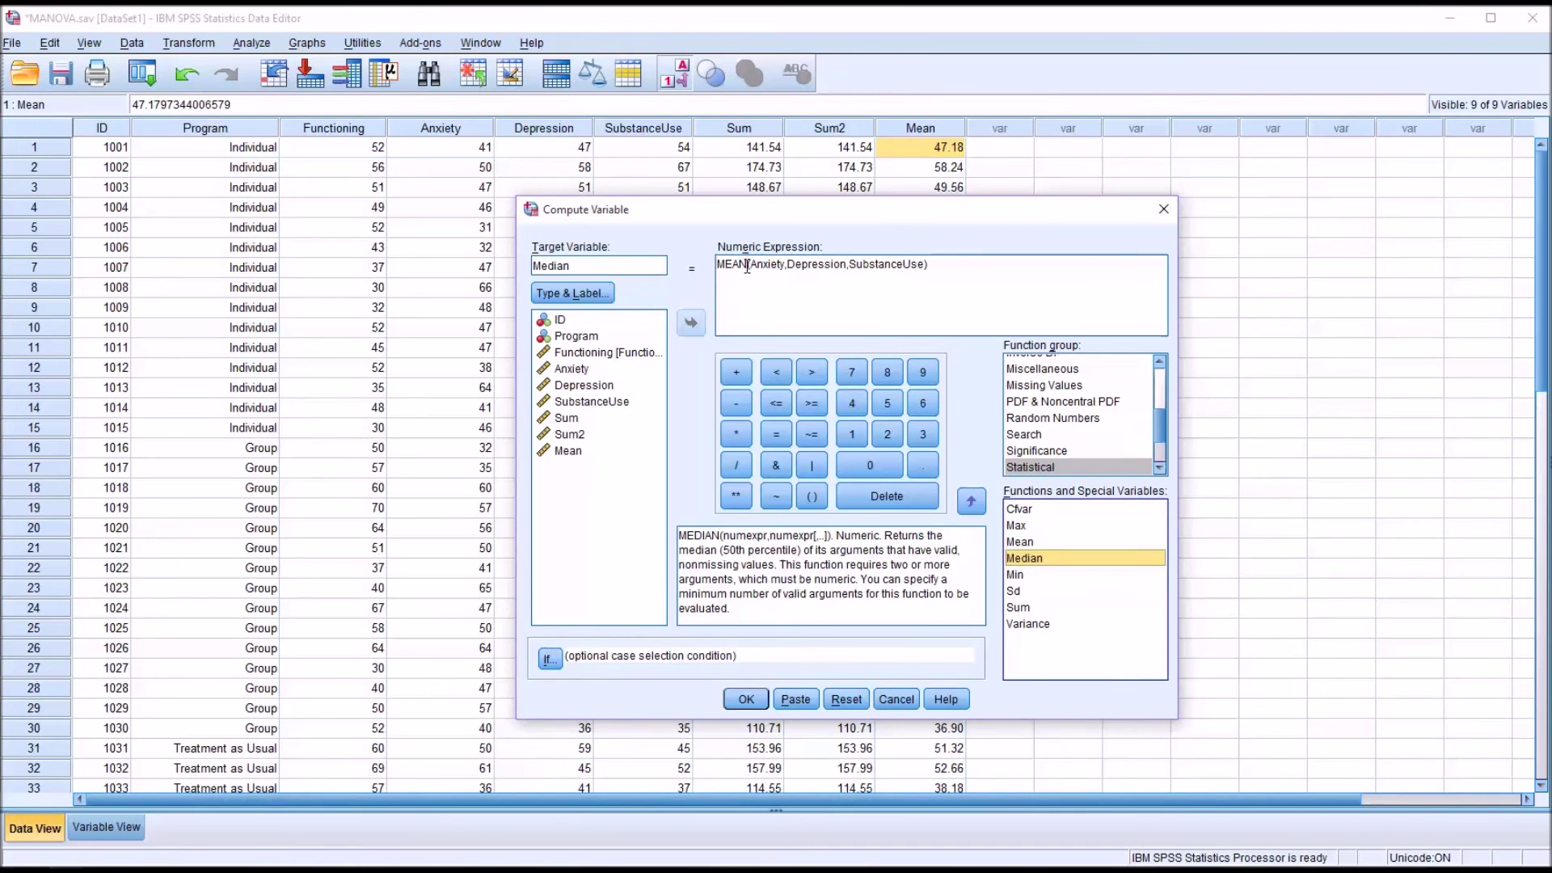
drag(747, 266, 719, 267)
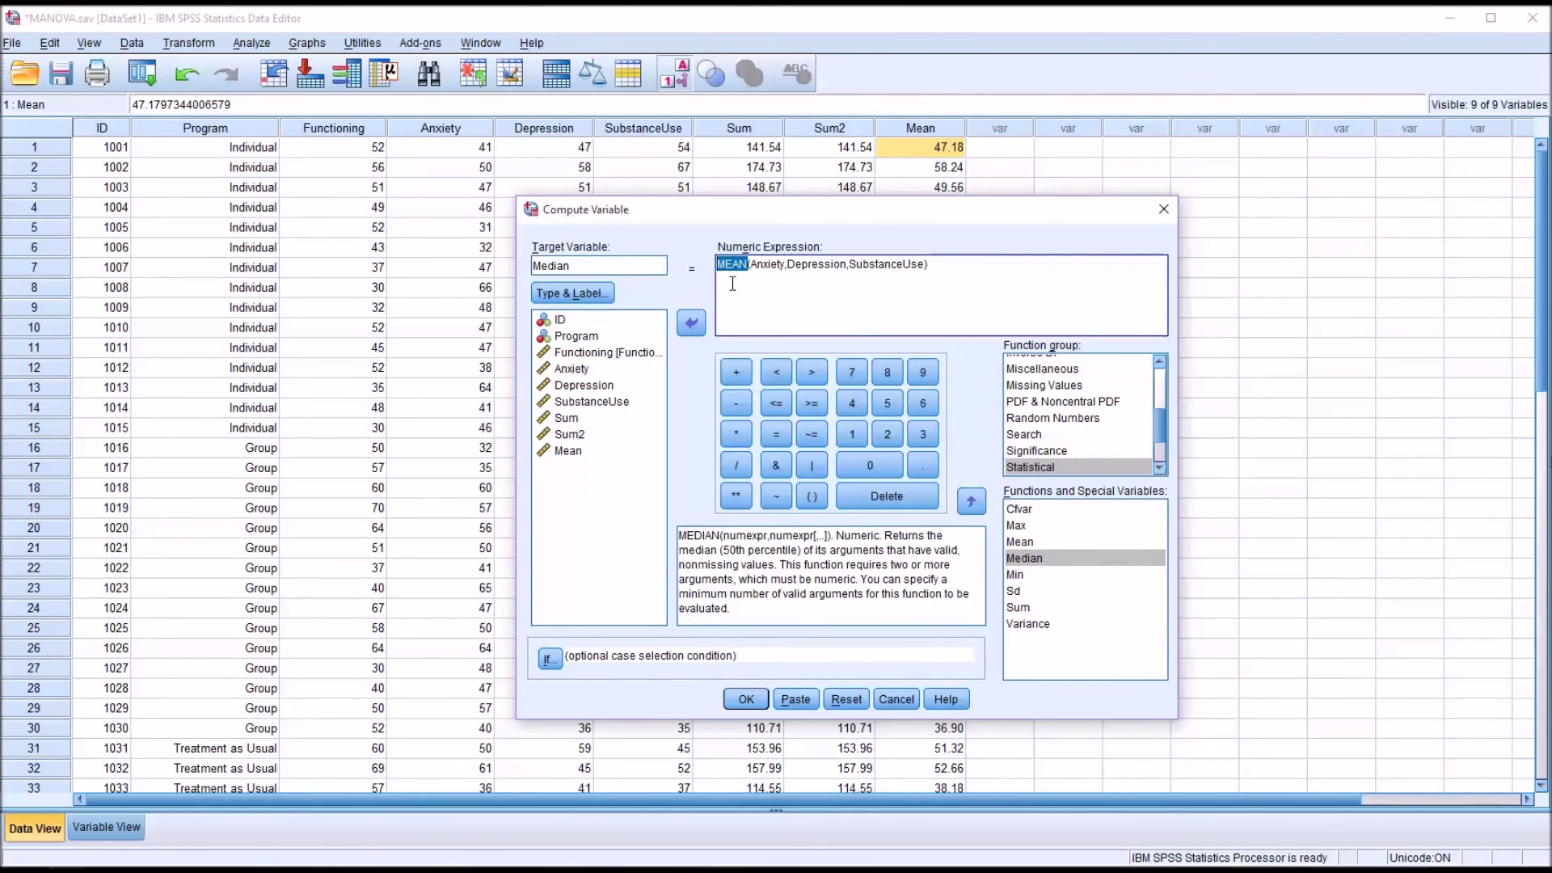
text(MEDI)
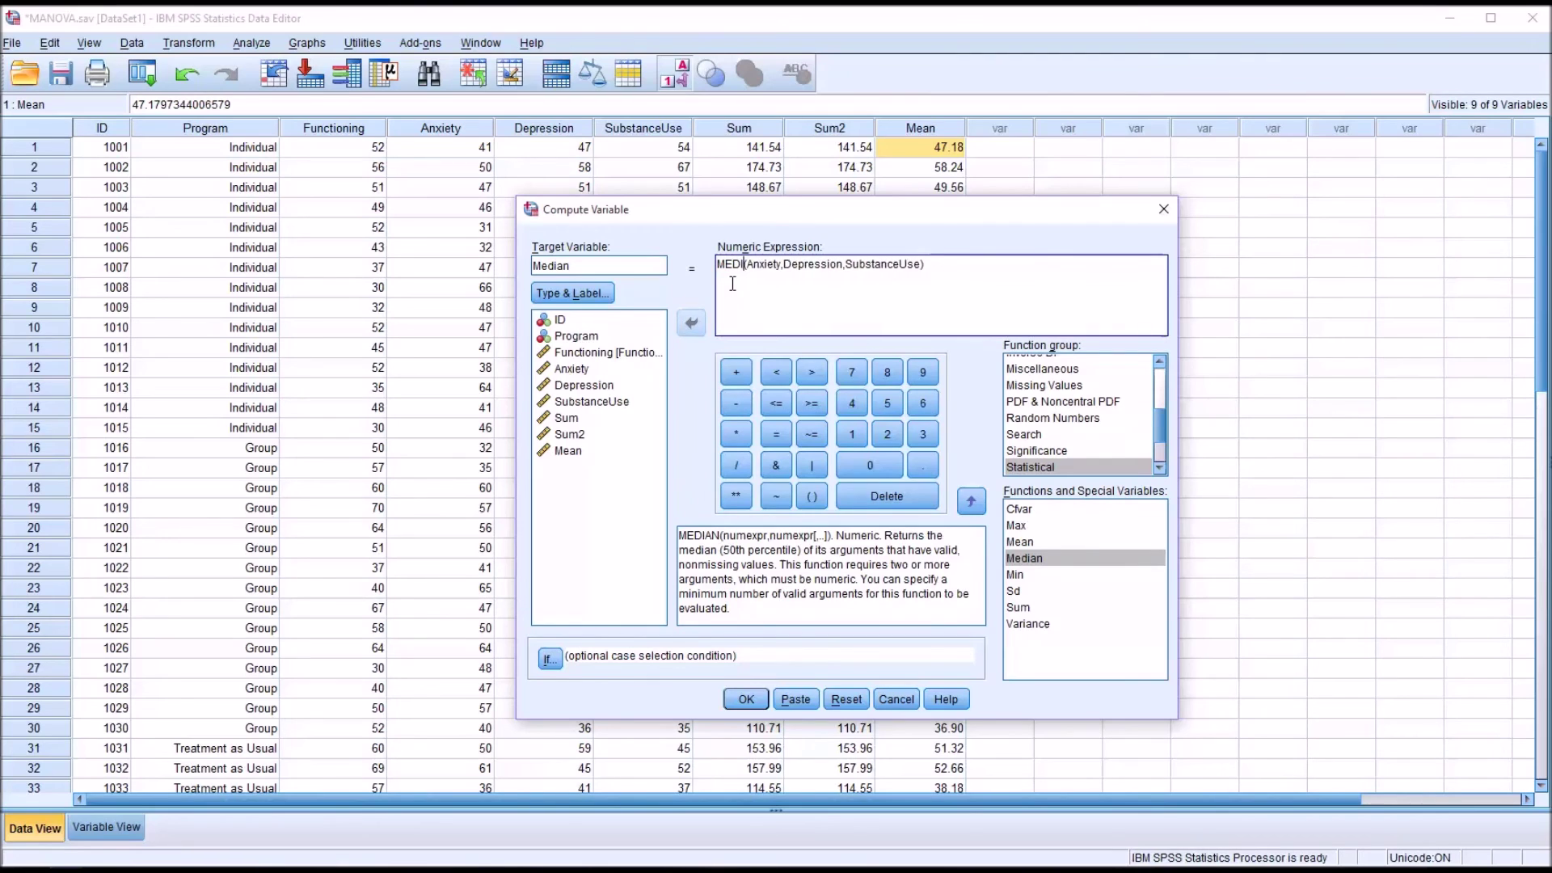
text(AN)
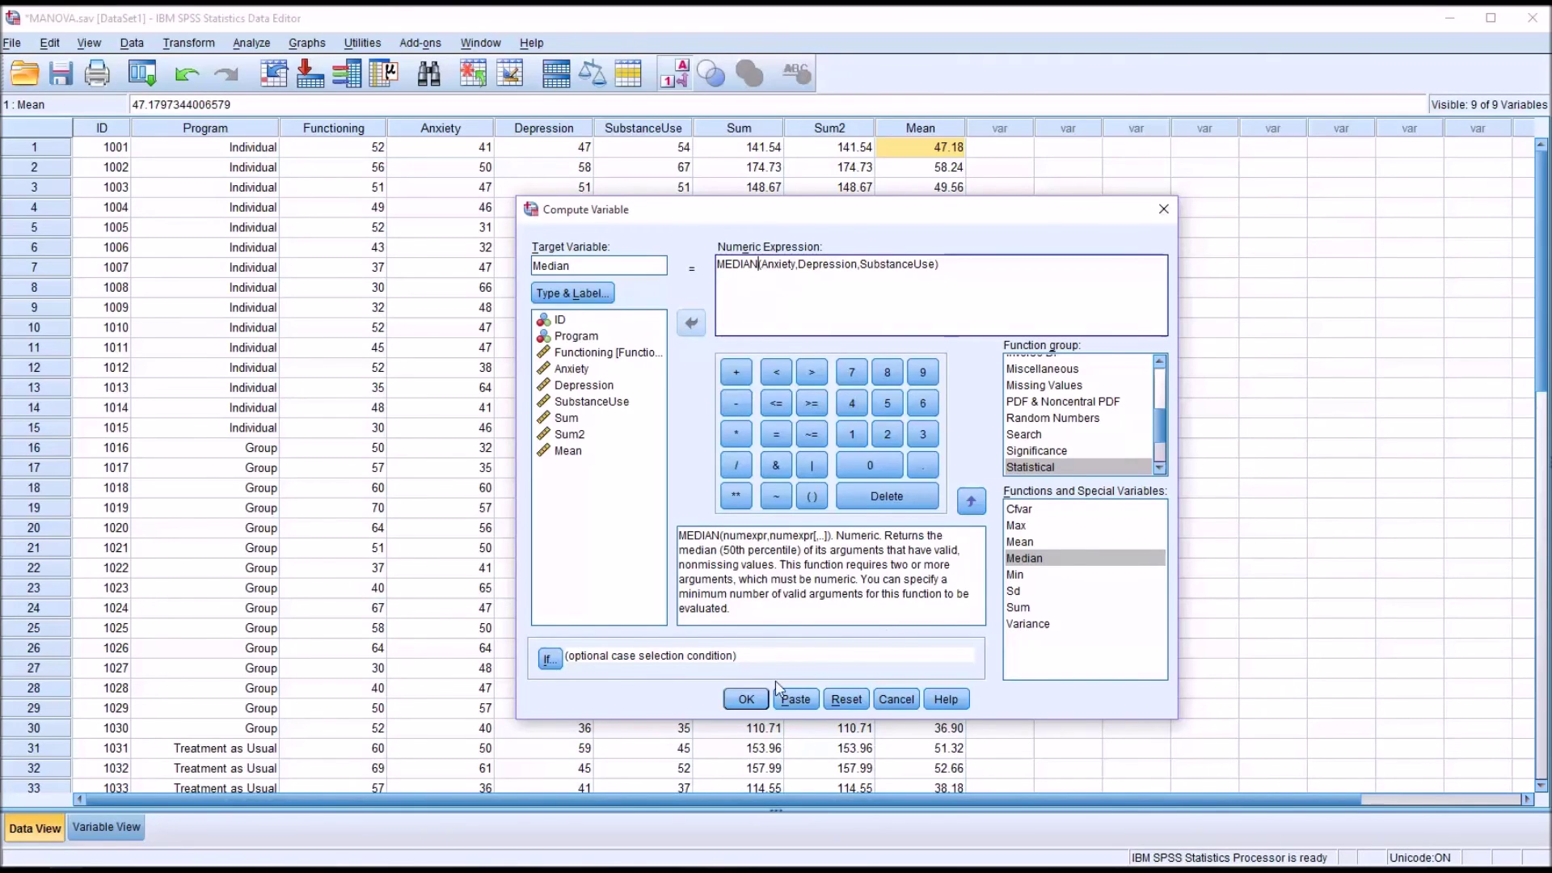
click(746, 698)
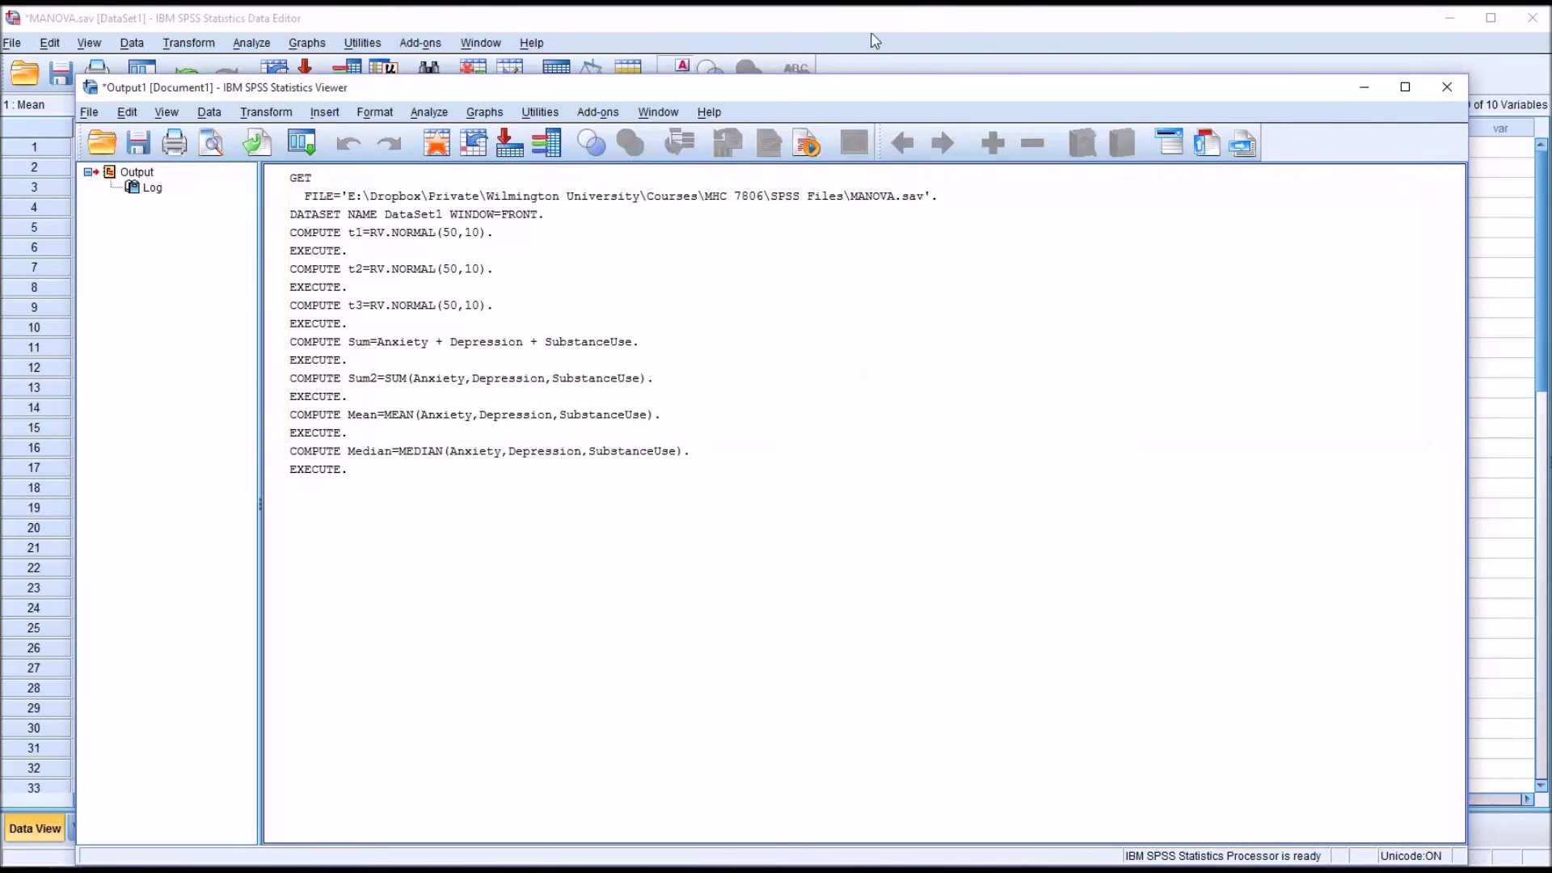
click(876, 39)
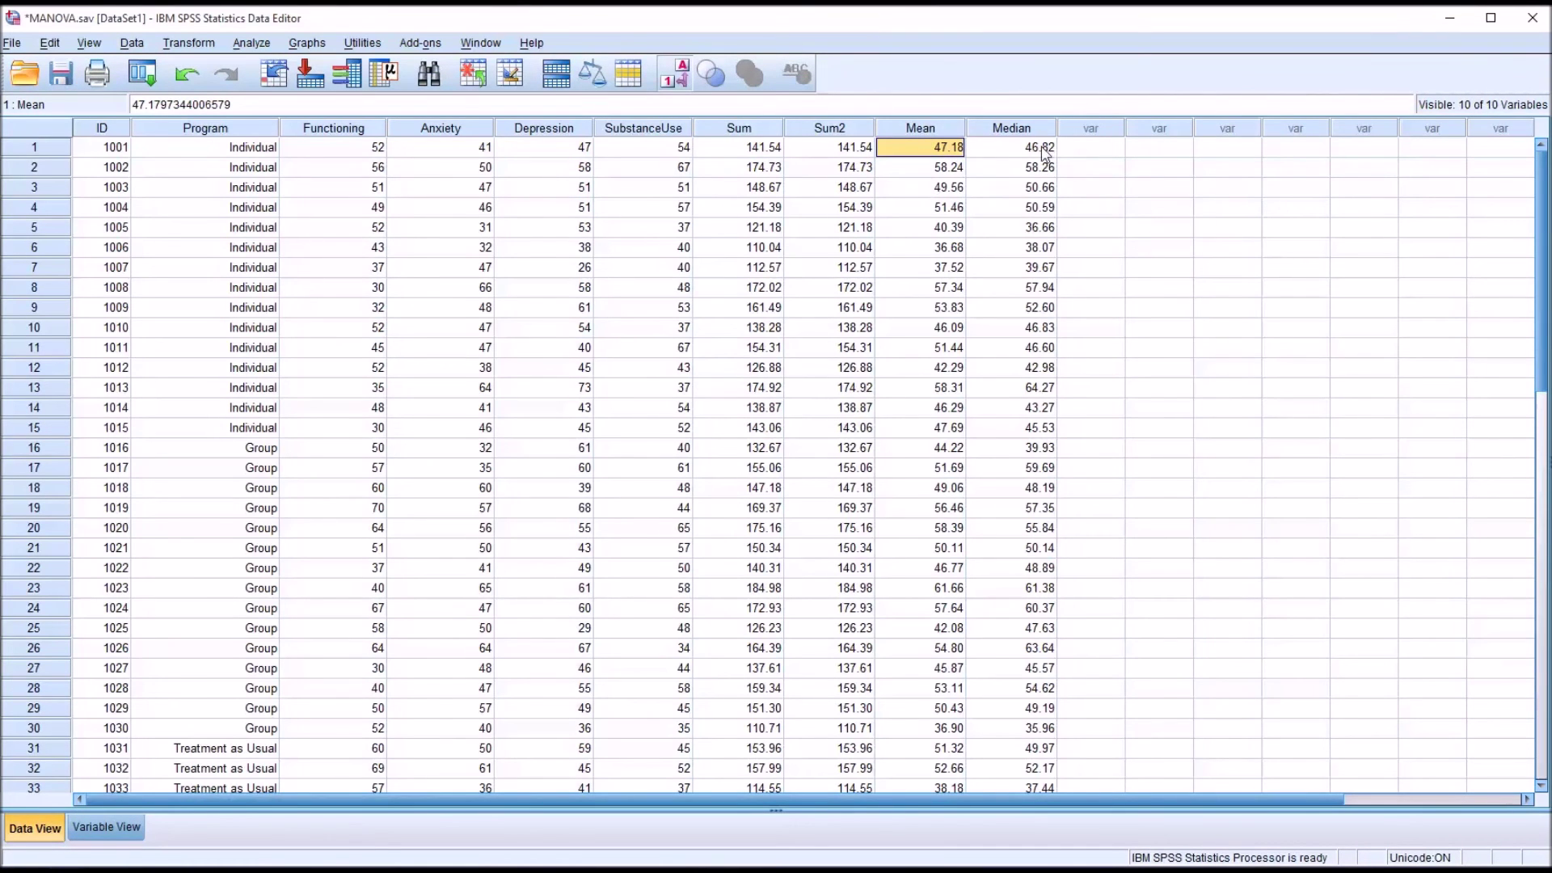
Compare row 1's Sum, Sum2, Mean and Median values
click(1003, 150)
click(762, 153)
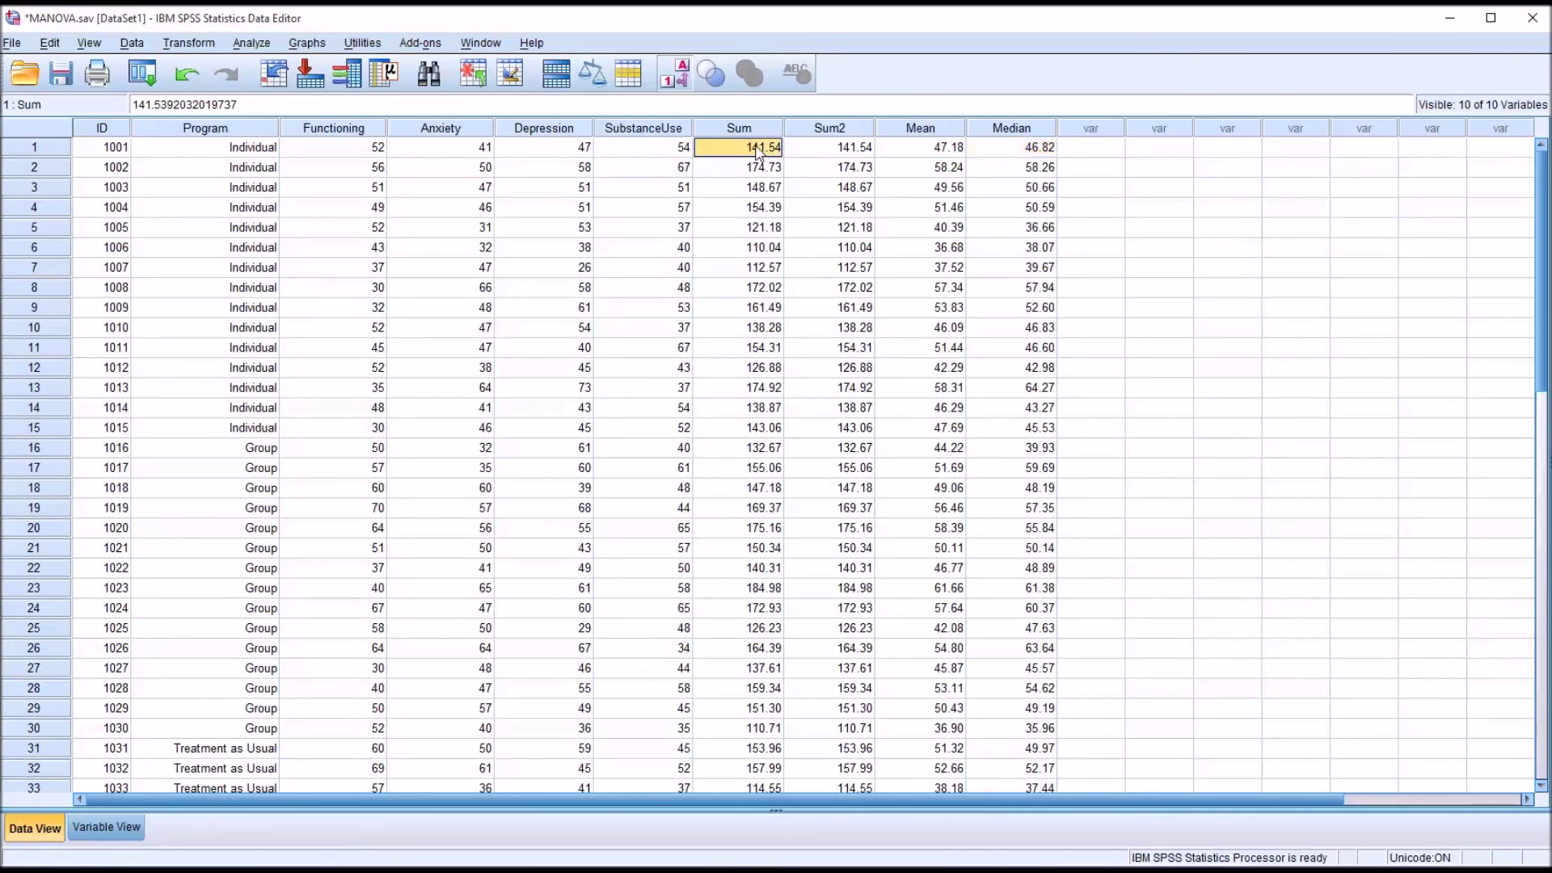
click(792, 153)
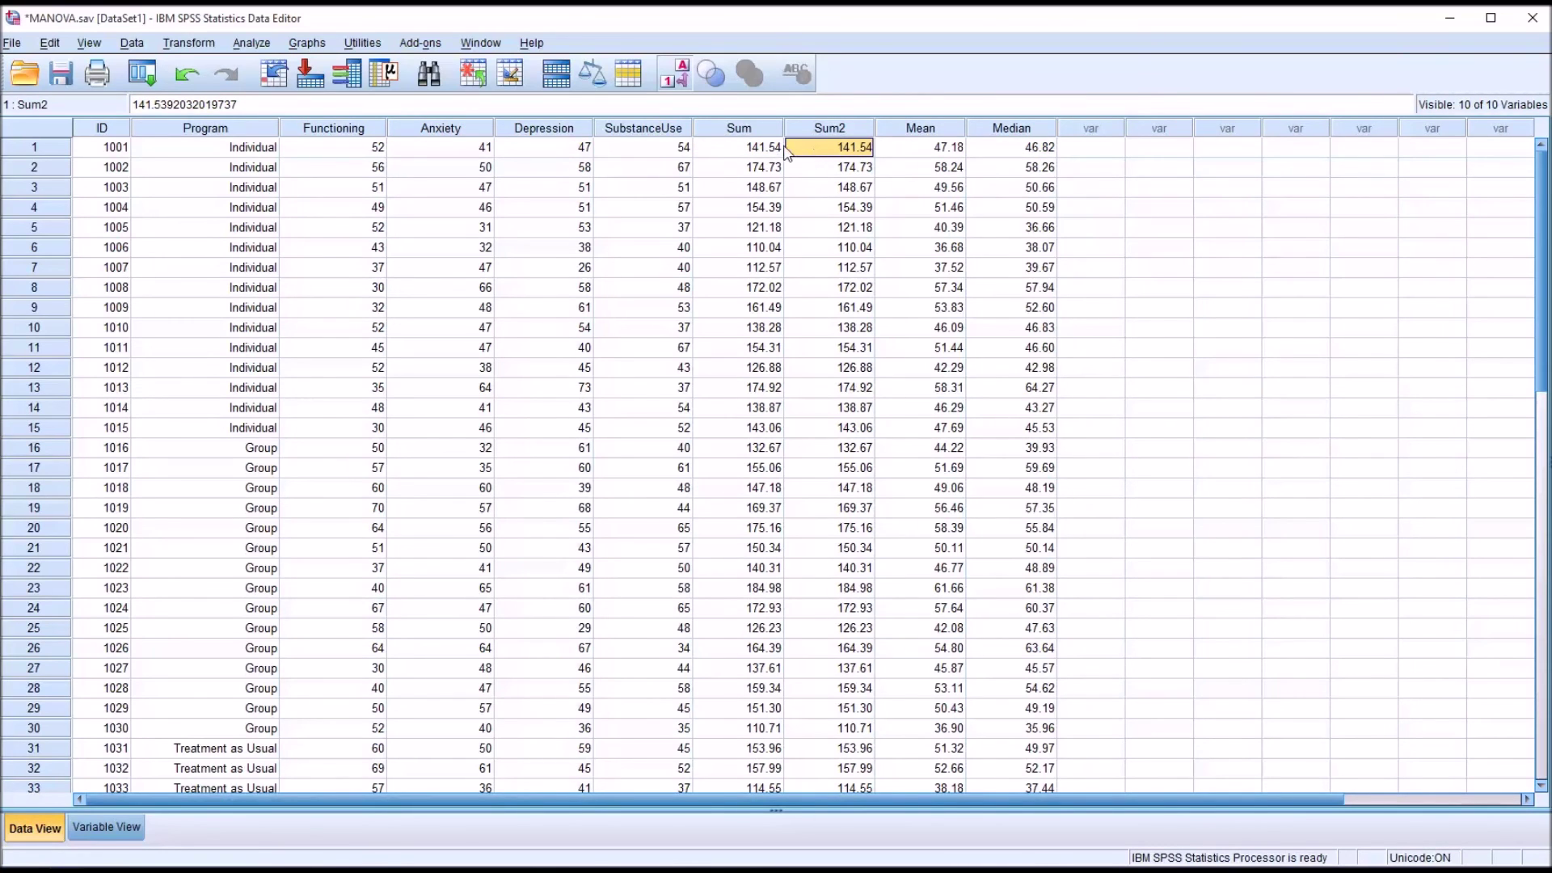
click(919, 152)
click(996, 152)
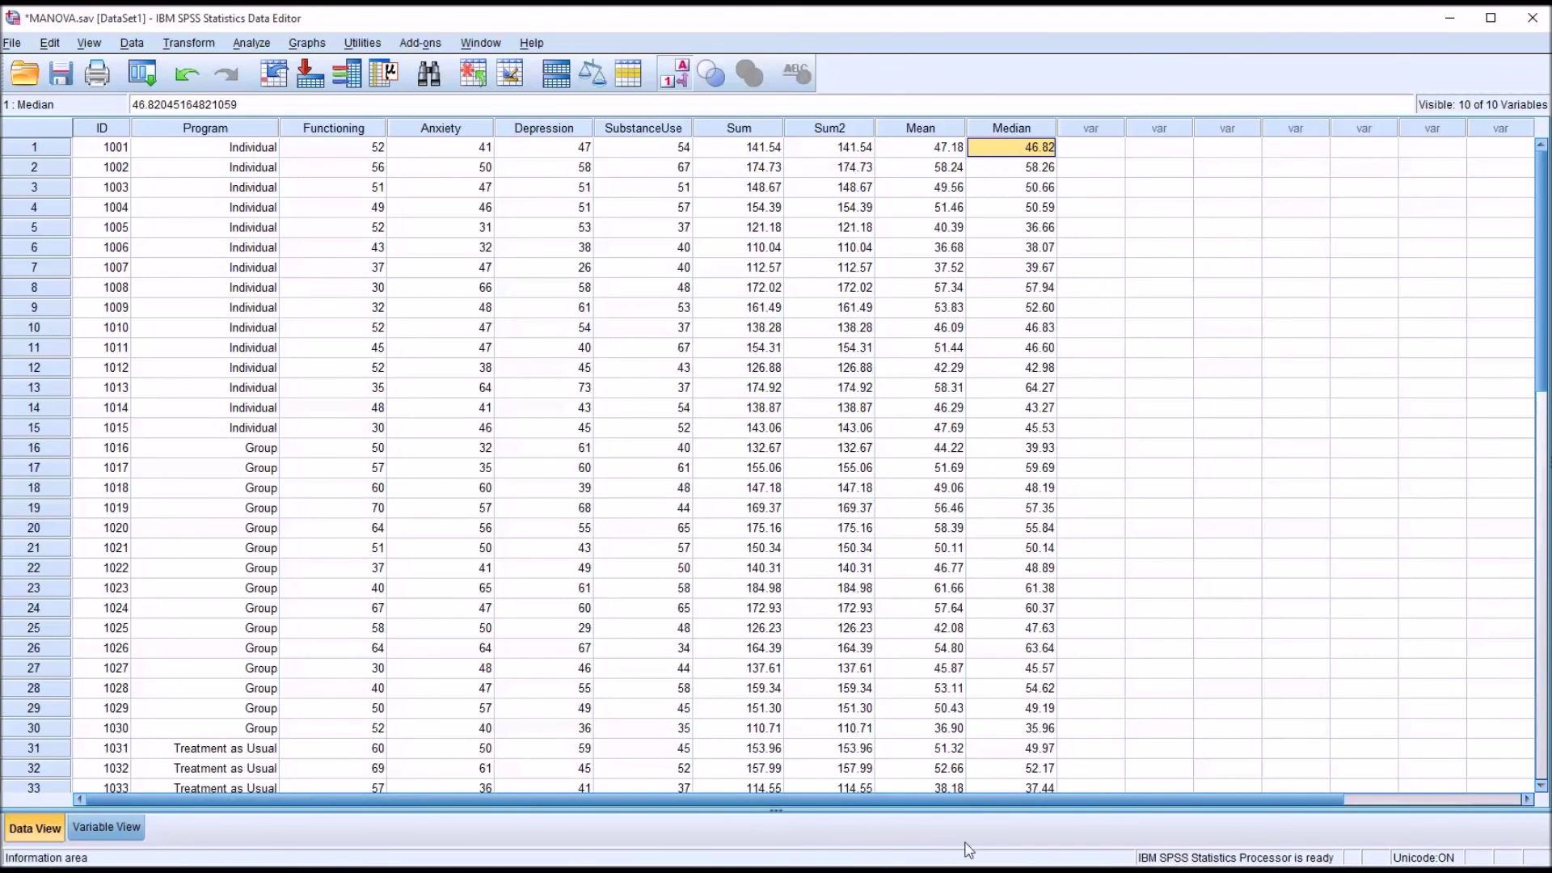
Select the Anxiety, Depression, SubstanceUse, Median, Mean and Sum columns to compare them
click(457, 129)
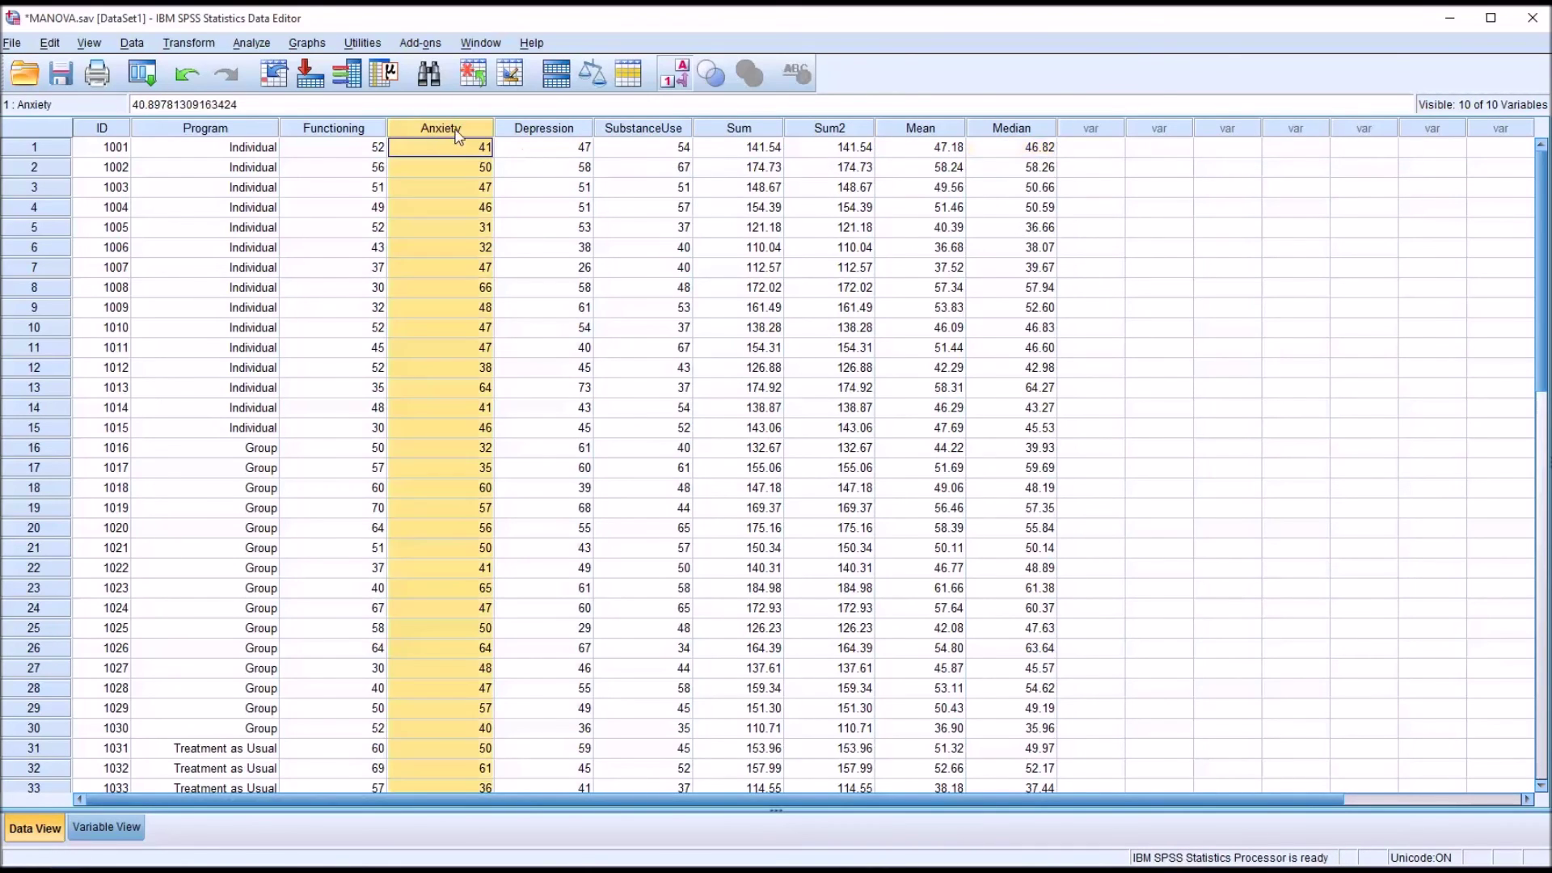
click(518, 130)
click(623, 129)
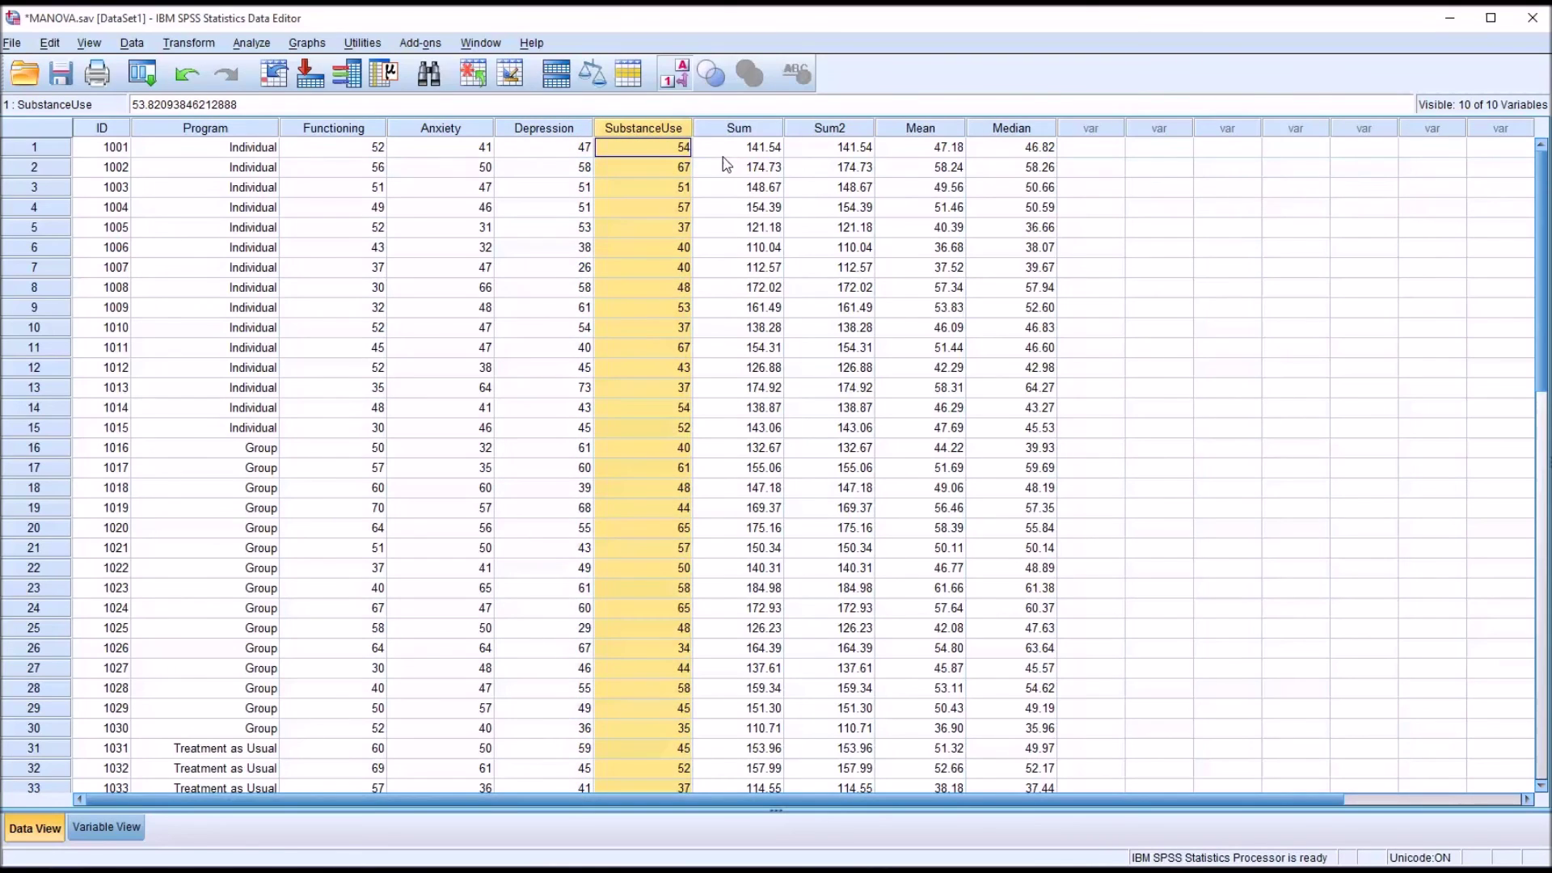
click(1019, 131)
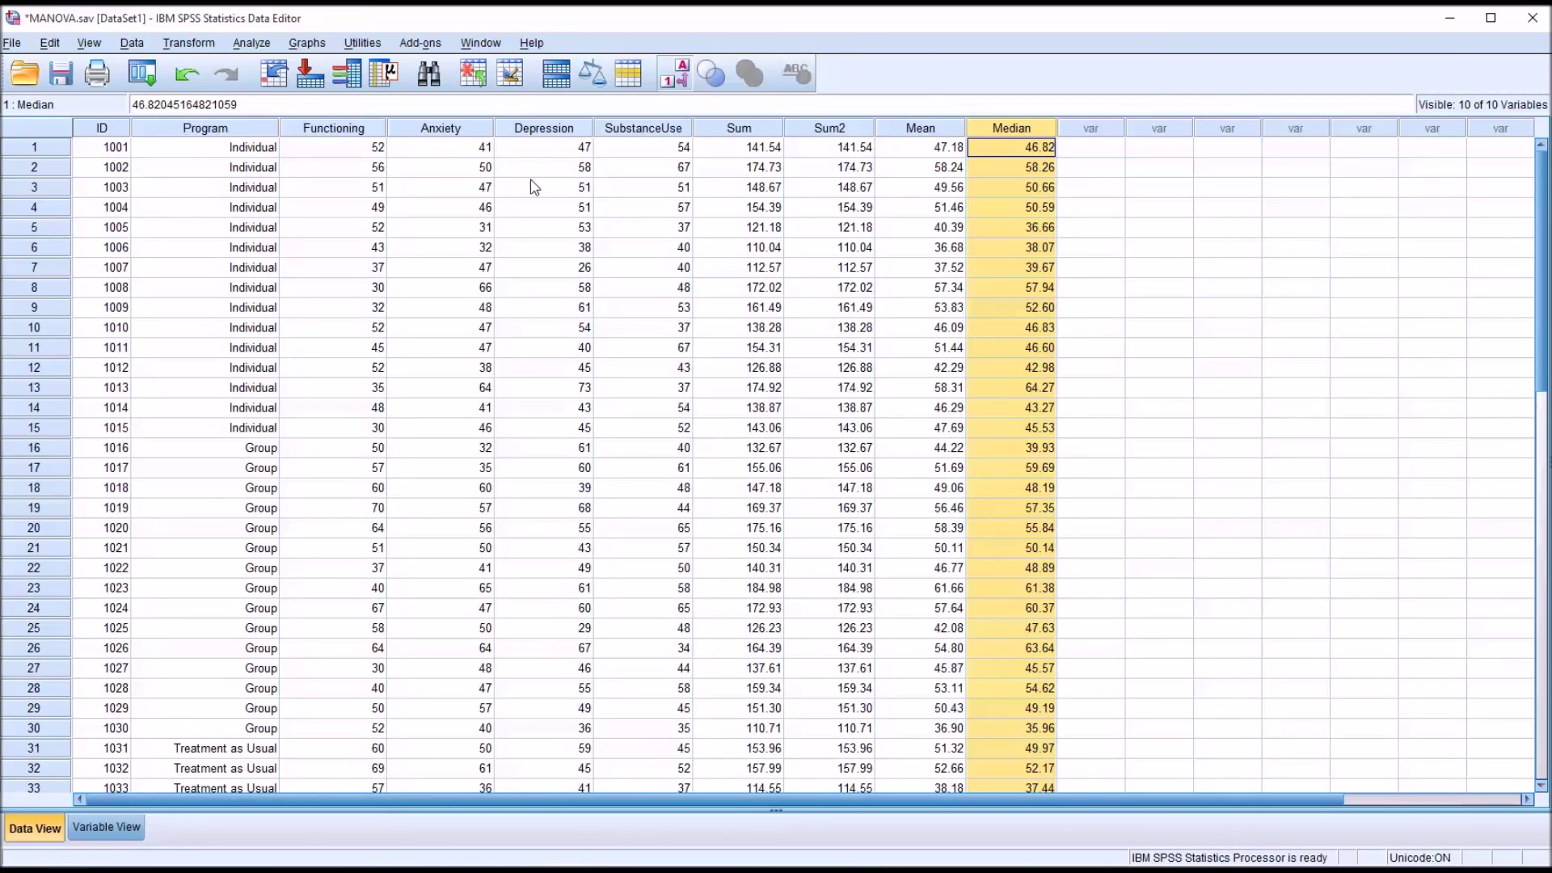
click(1063, 150)
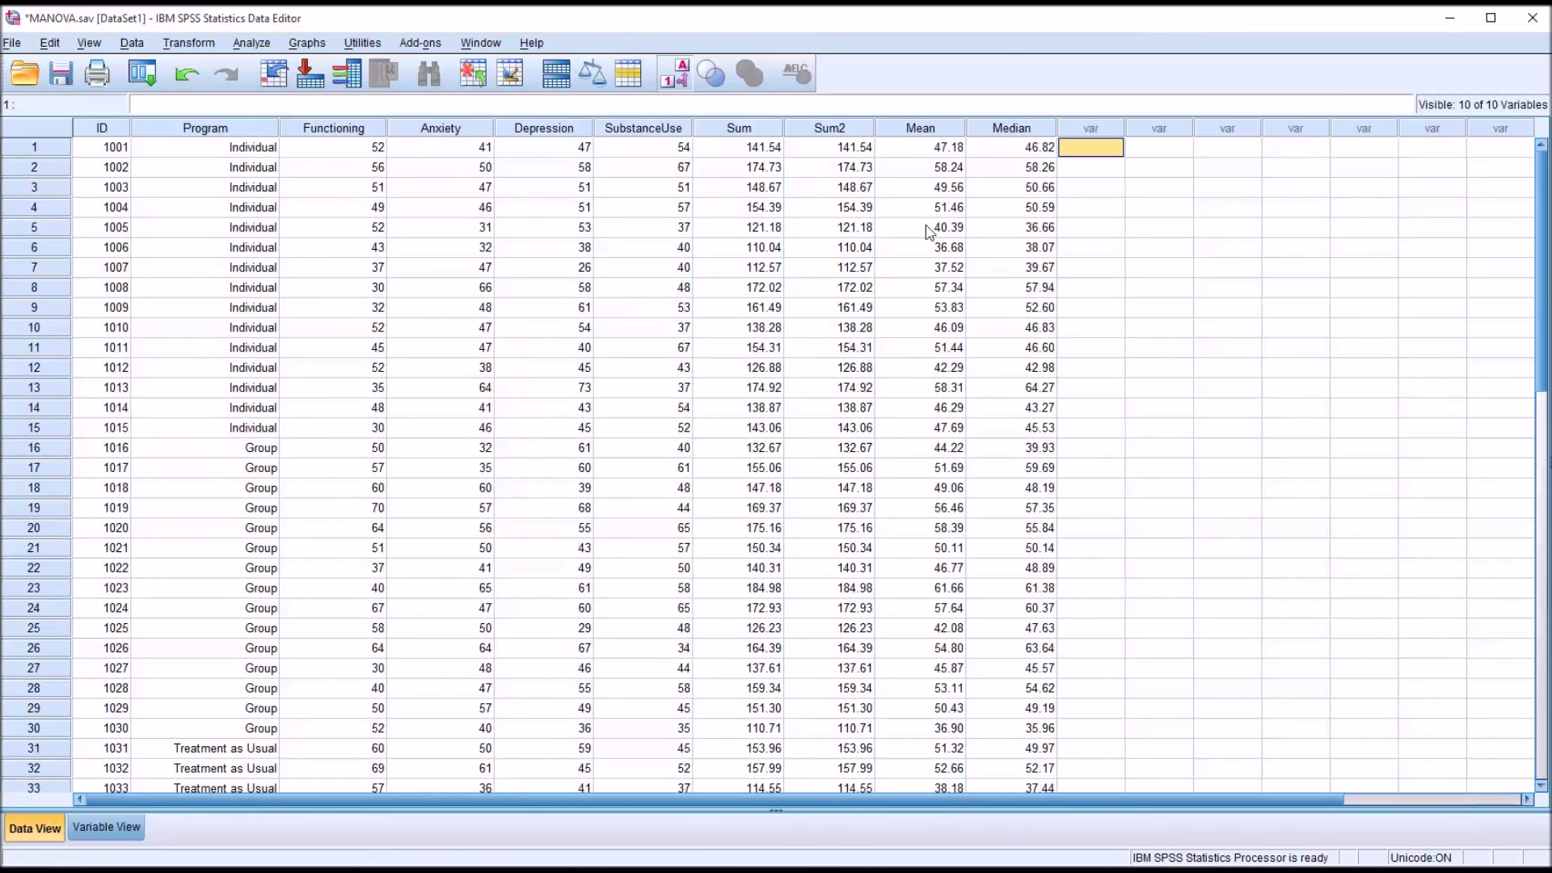
click(920, 131)
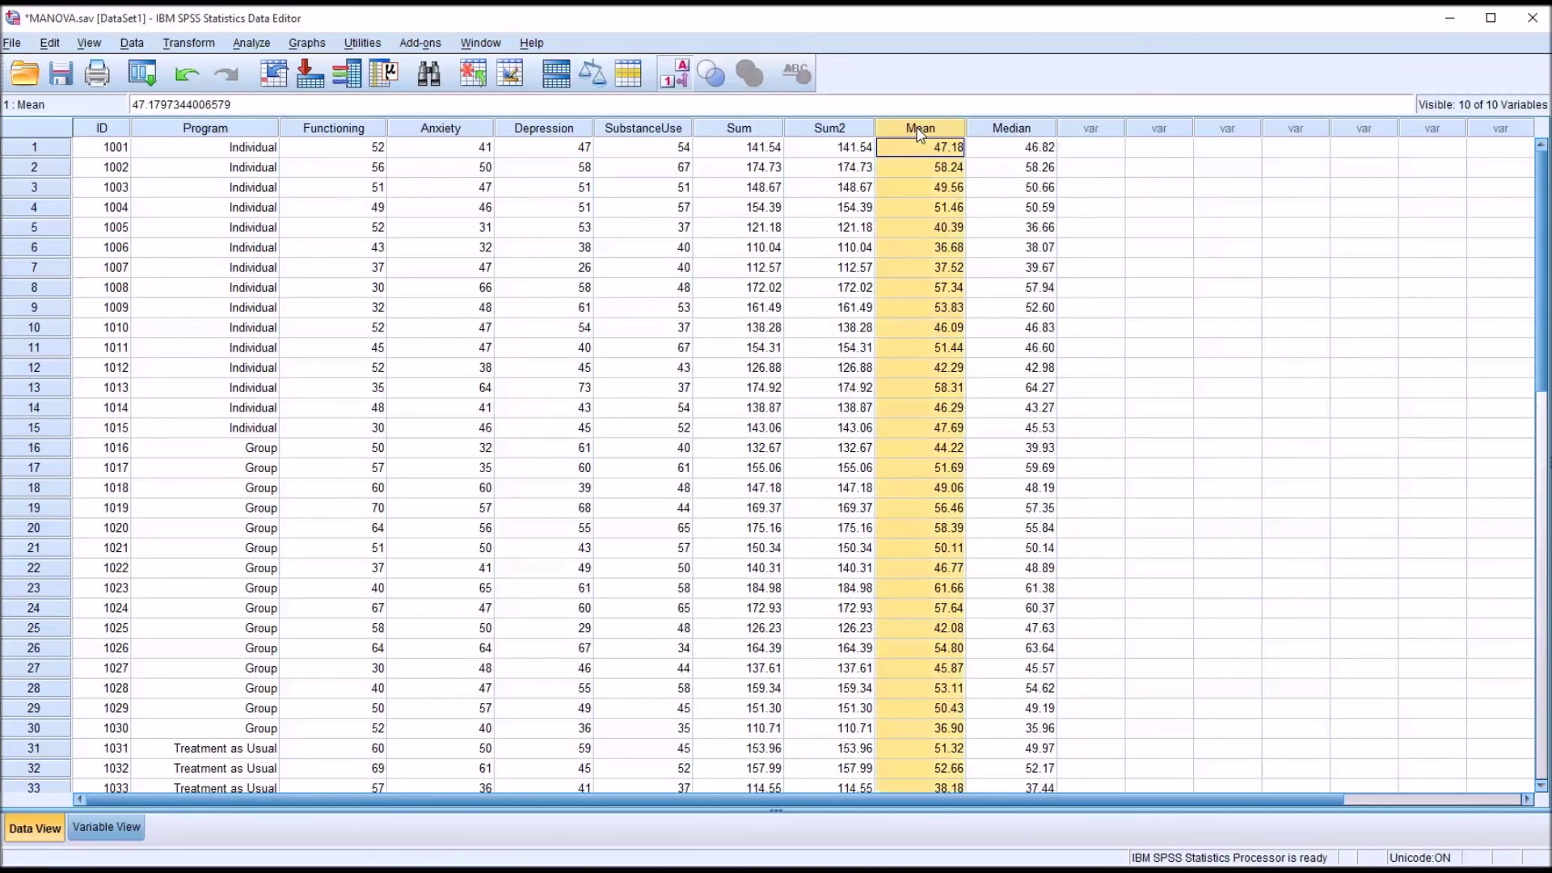
click(749, 131)
click(1093, 152)
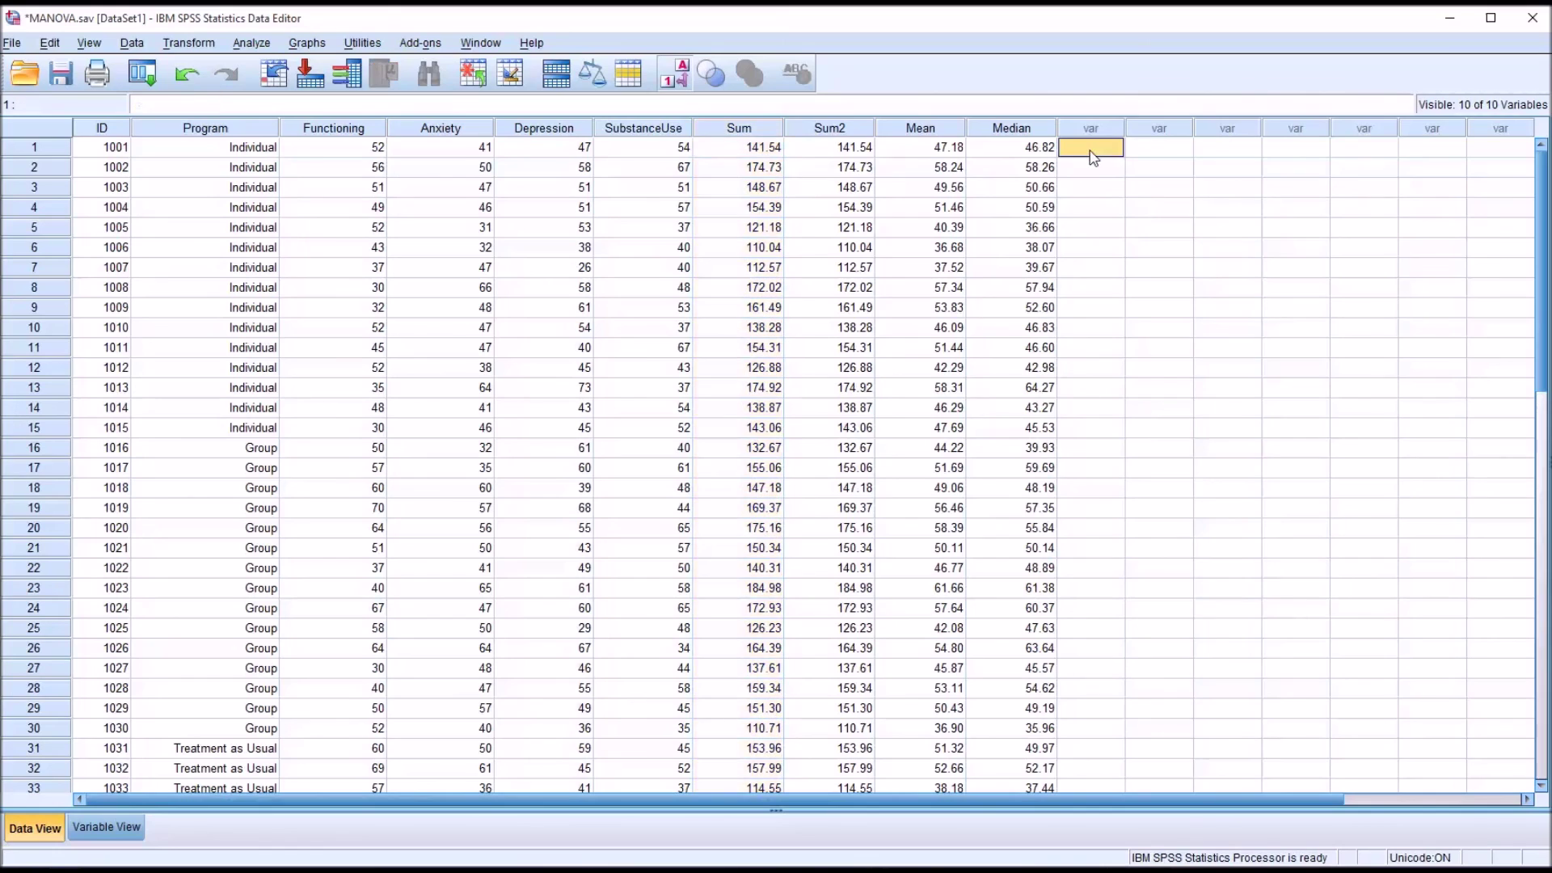